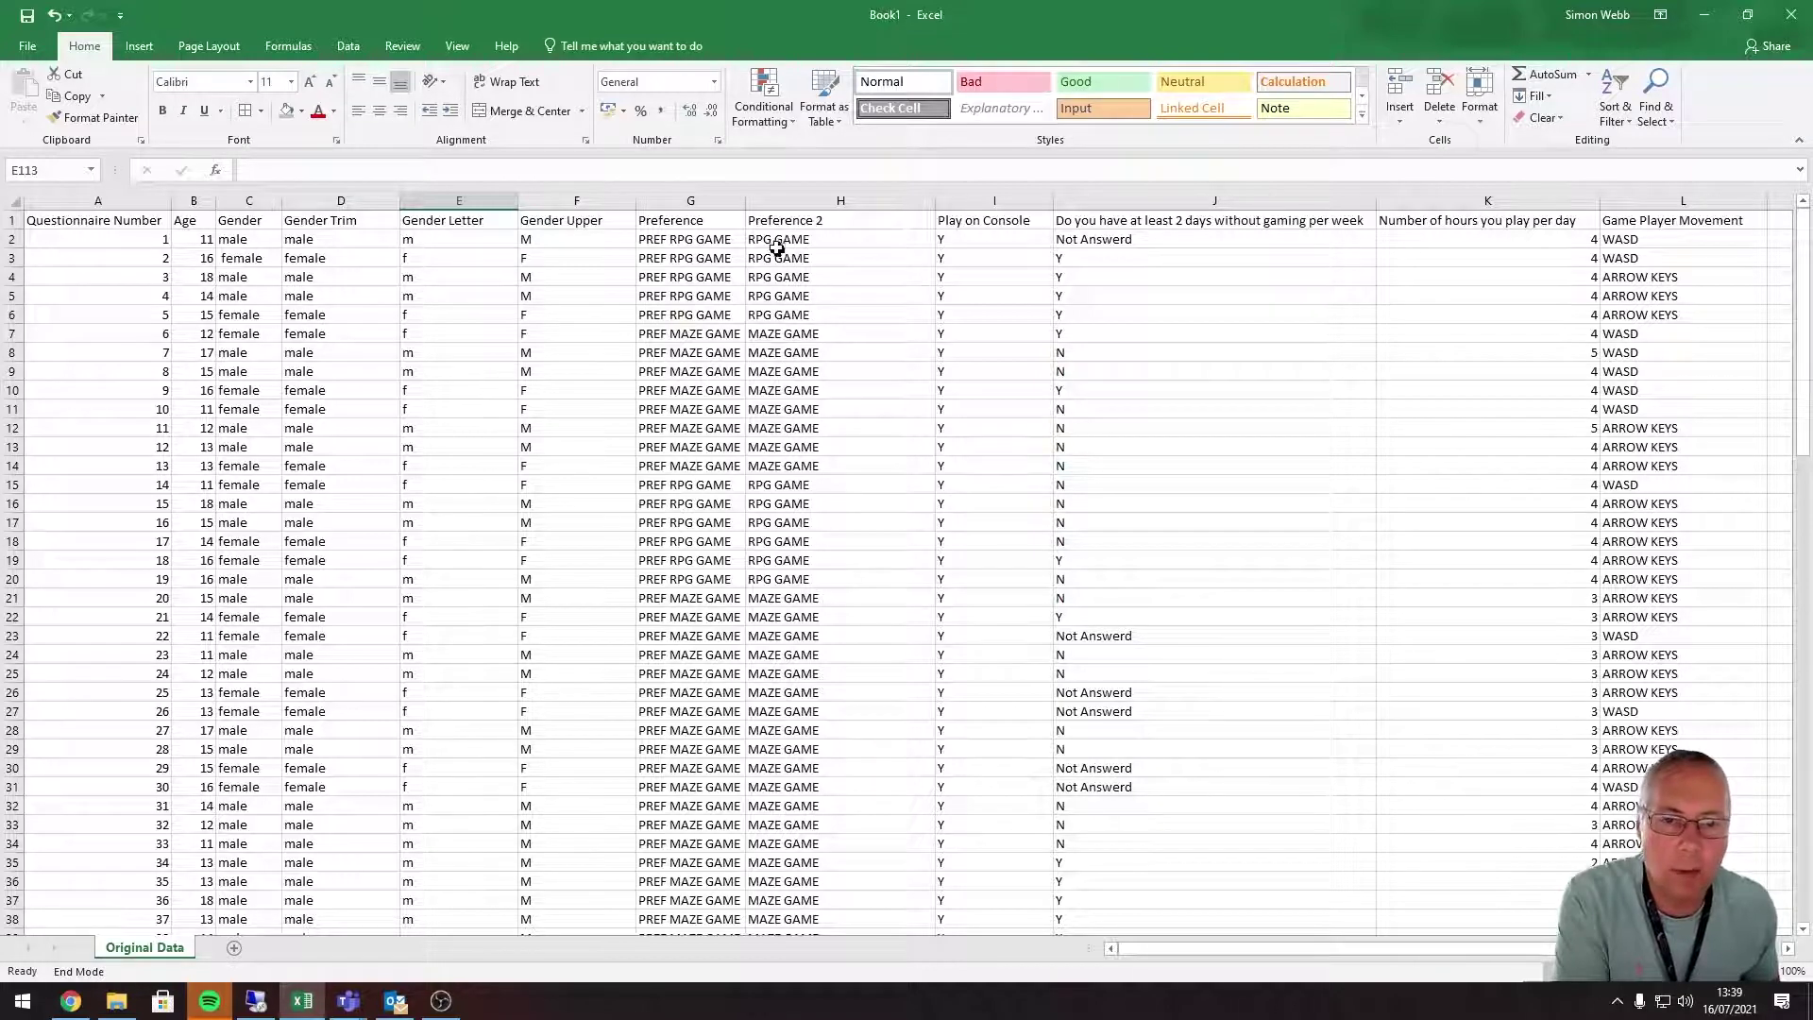
Step: Inspect the formulas behind the Gender Letter and Preference 2 columns
{"action": "left_click", "coordinate": [555, 240]}
{"action": "left_click", "coordinate": [440, 240]}
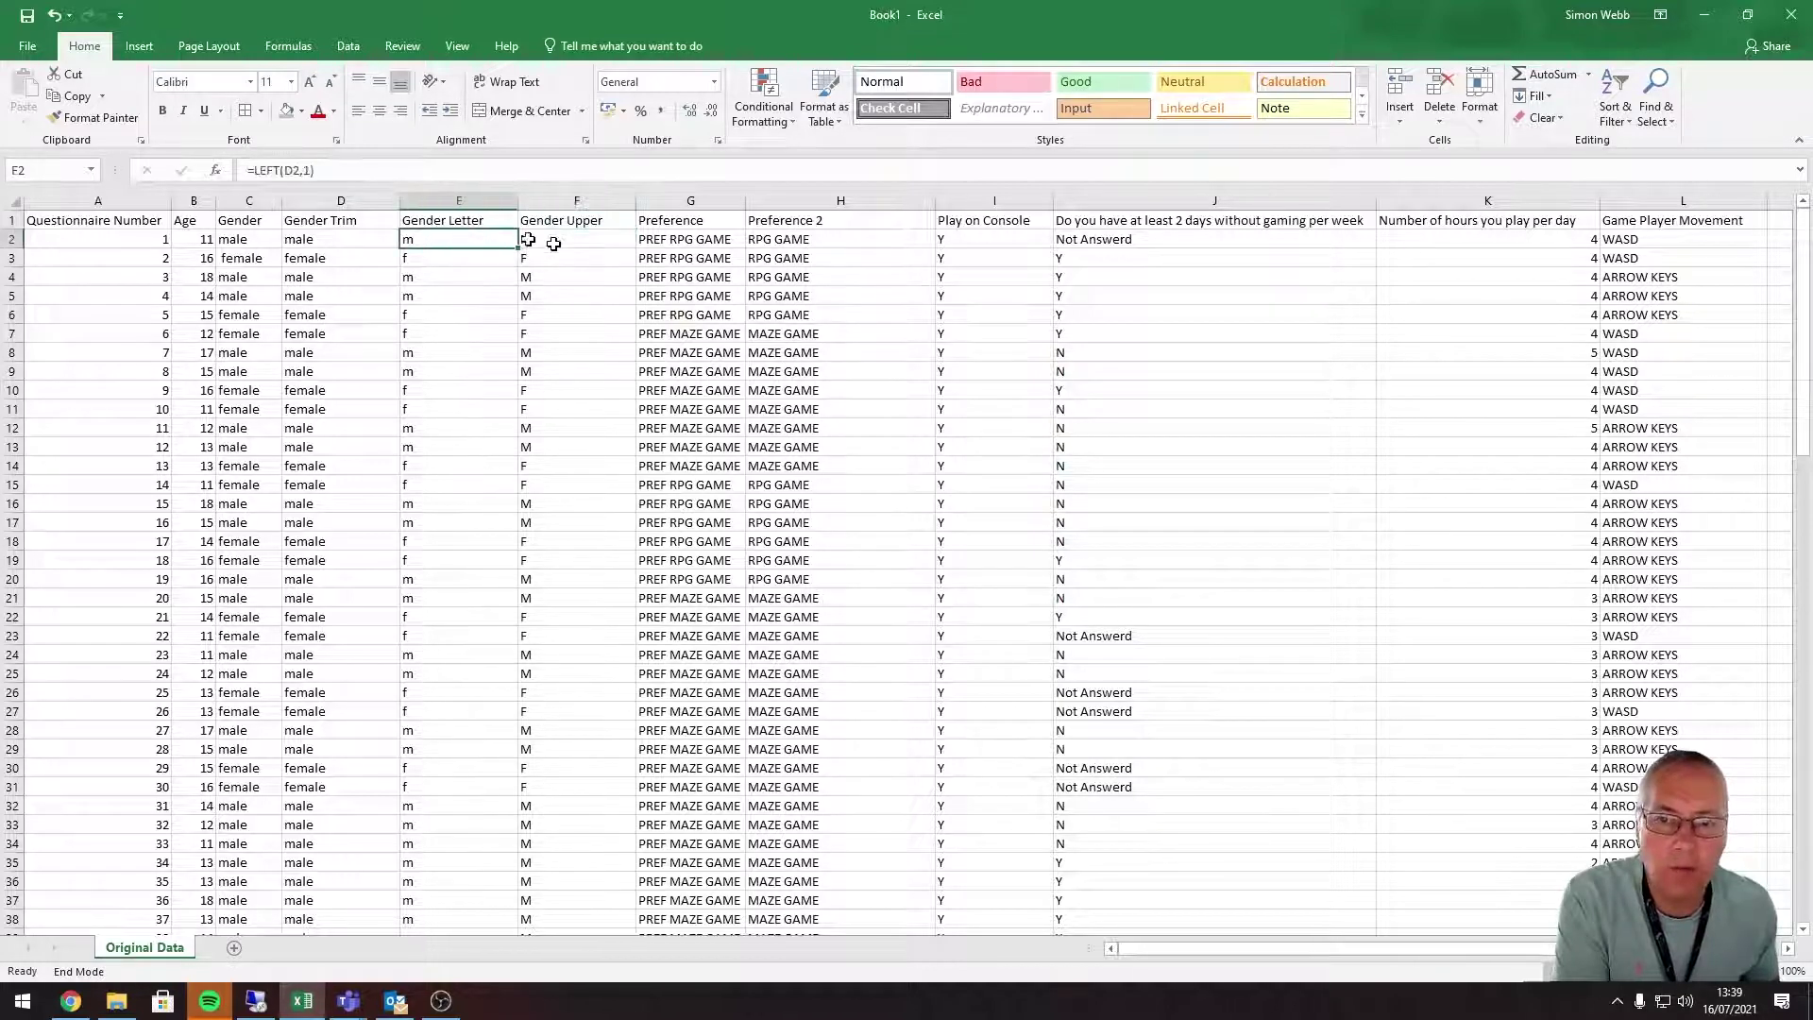
{"action": "left_click", "coordinate": [789, 240]}
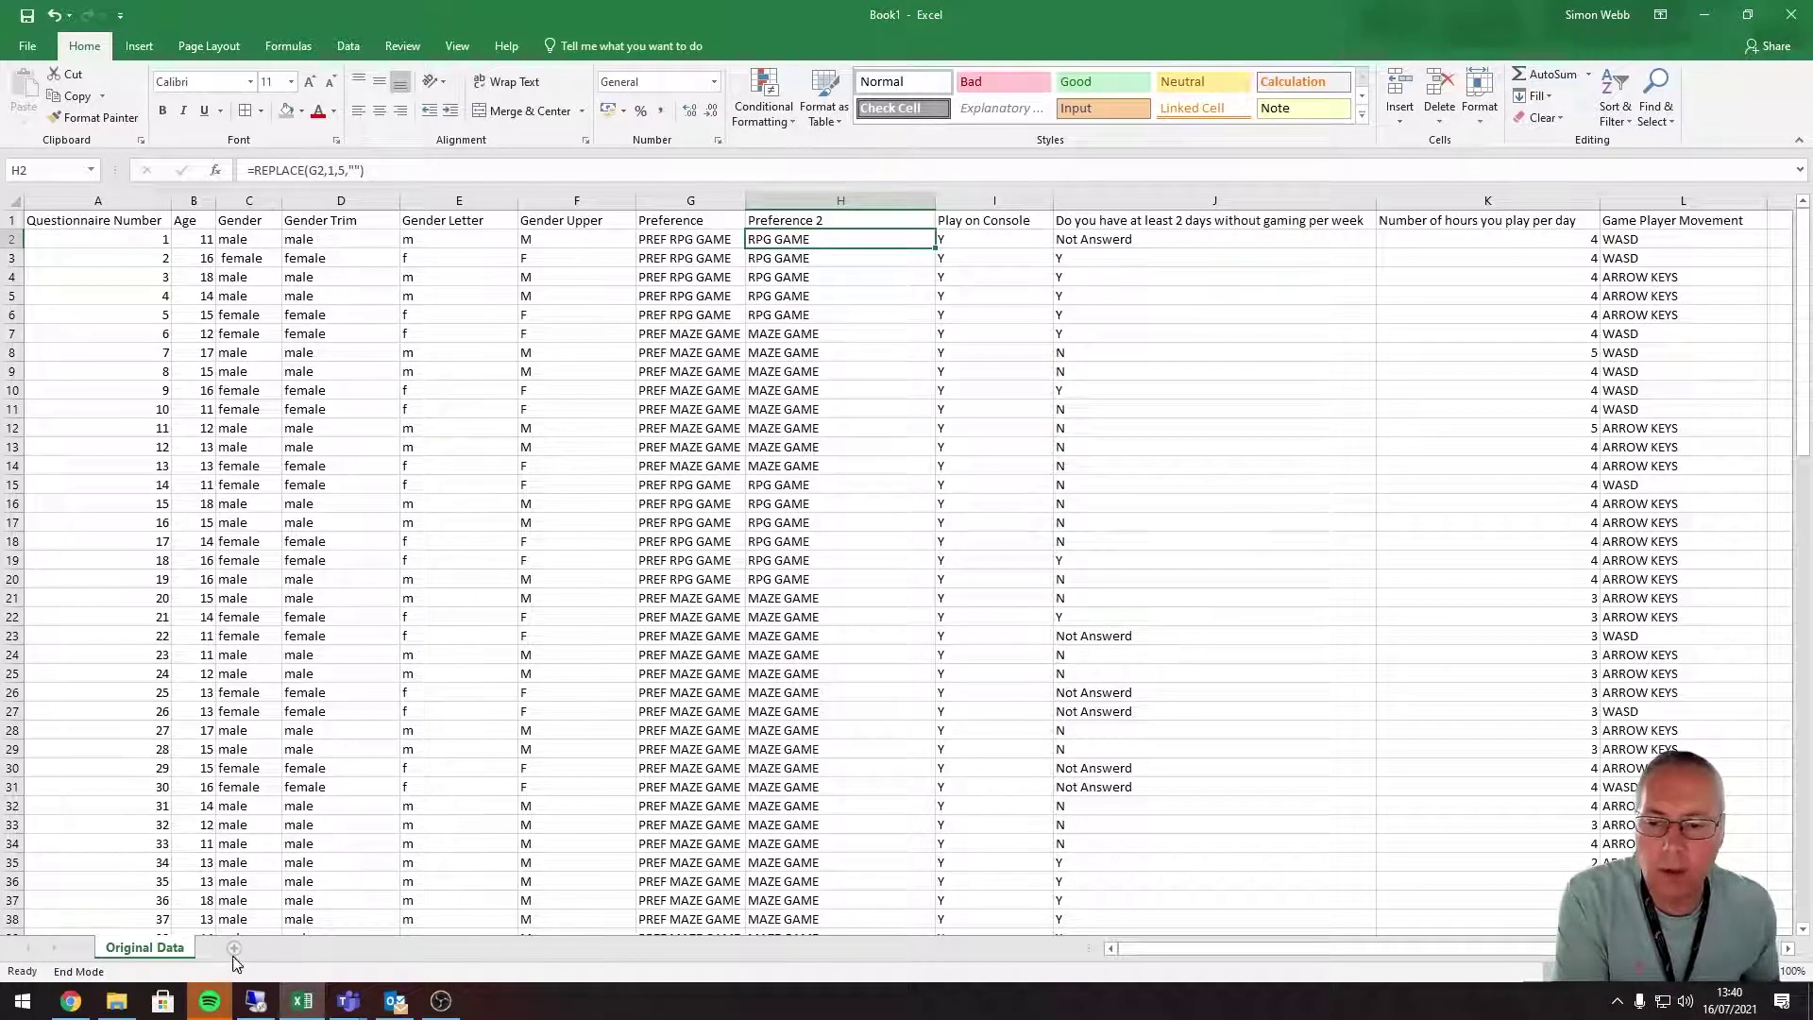
Step: Add a new worksheet named 'Cleansed Data', leaving the Original Data sheet name unchanged
{"action": "right_click", "coordinate": [151, 955]}
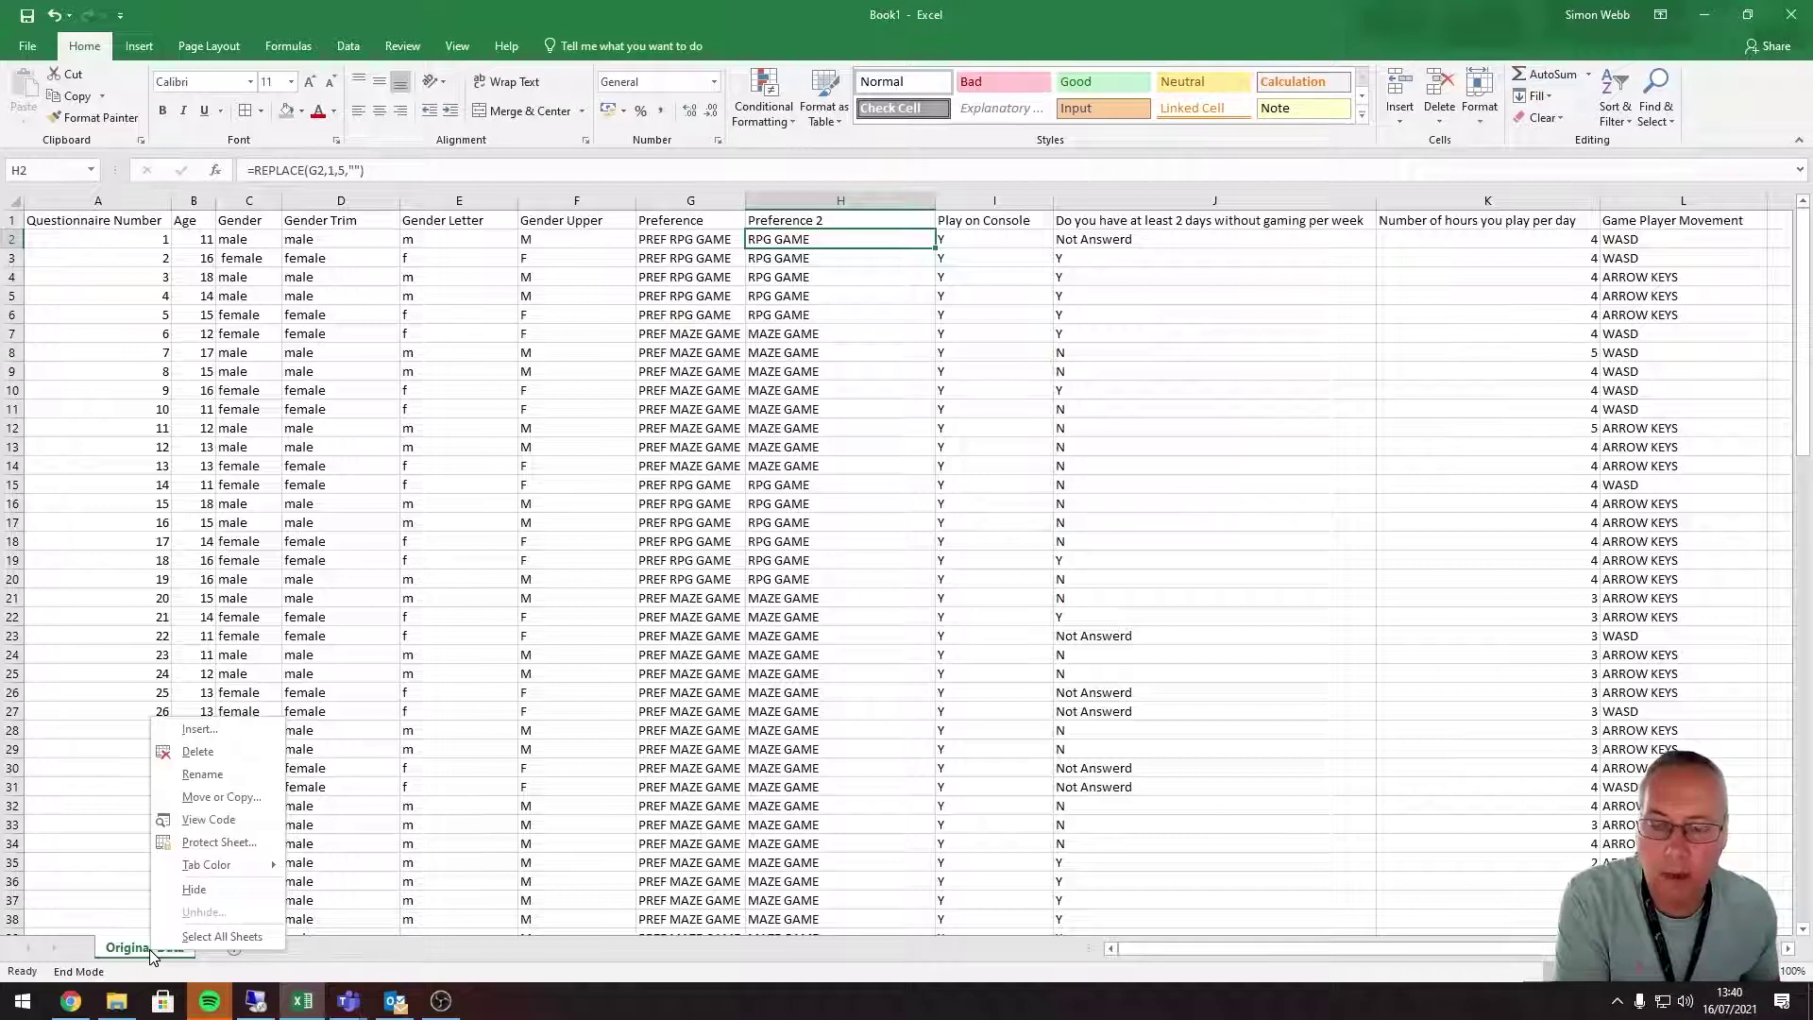
{"action": "left_click", "coordinate": [202, 773]}
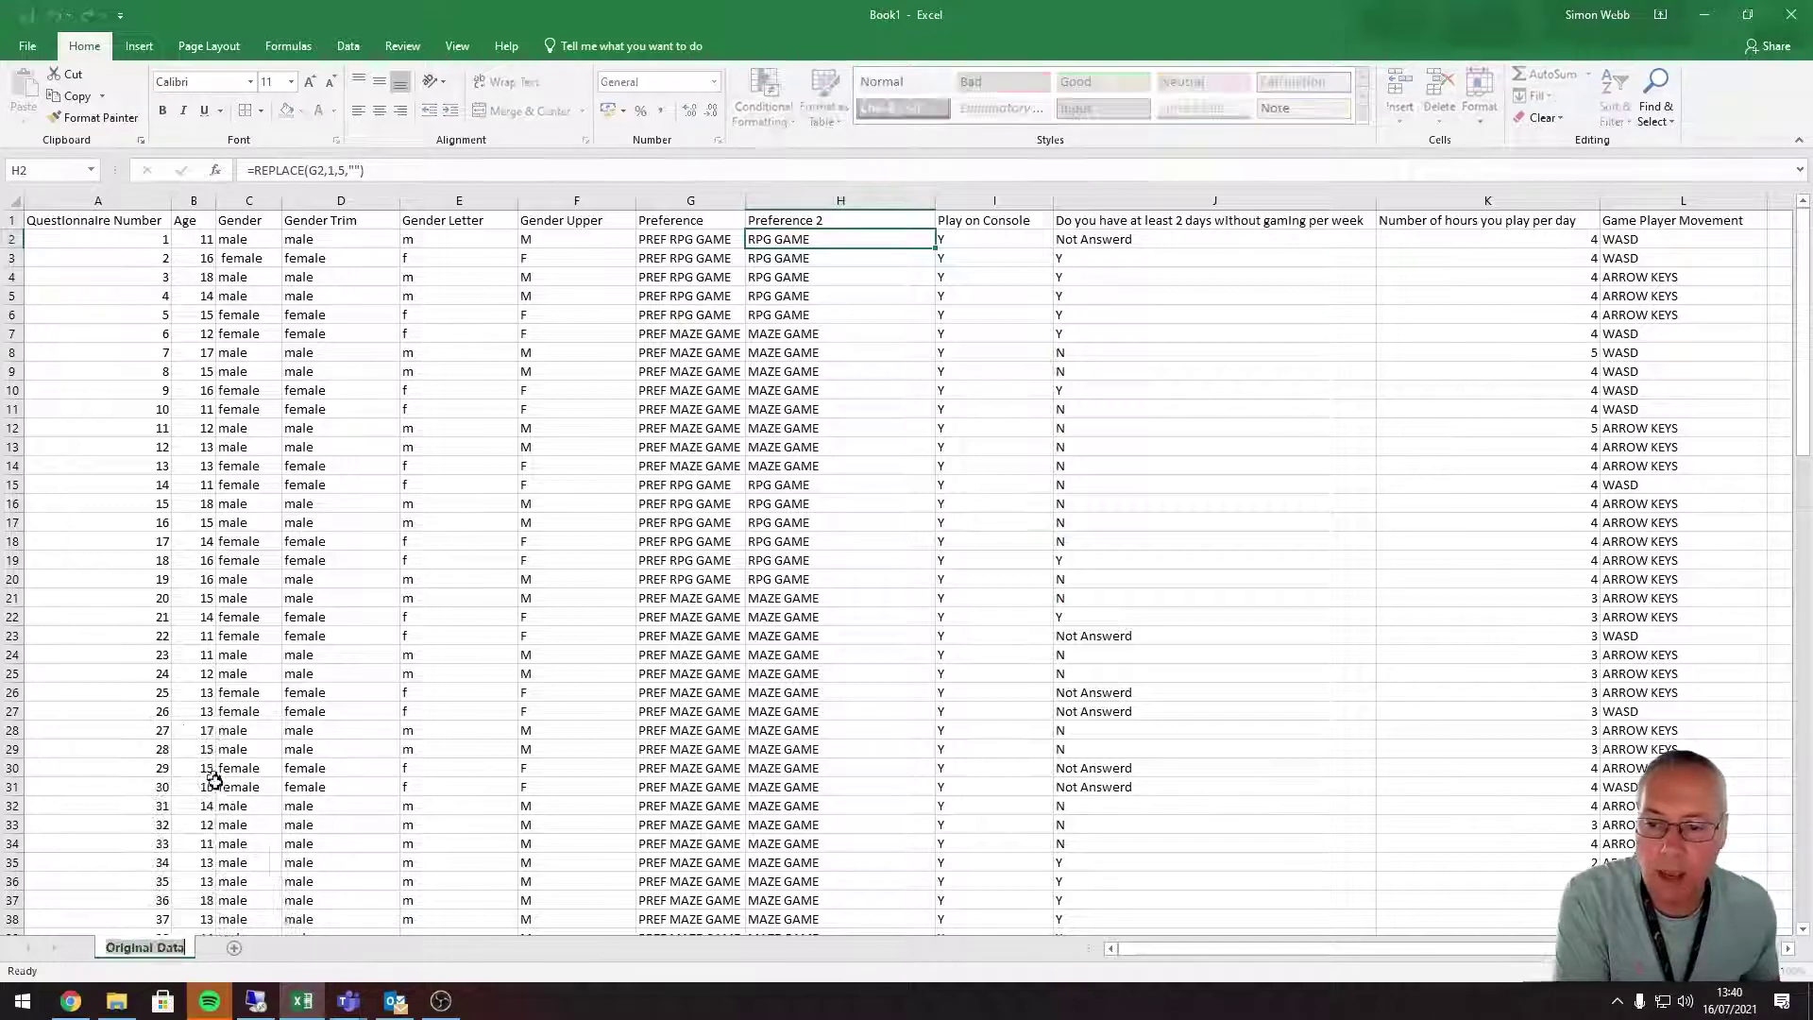
{"action": "key", "text": "Return"}
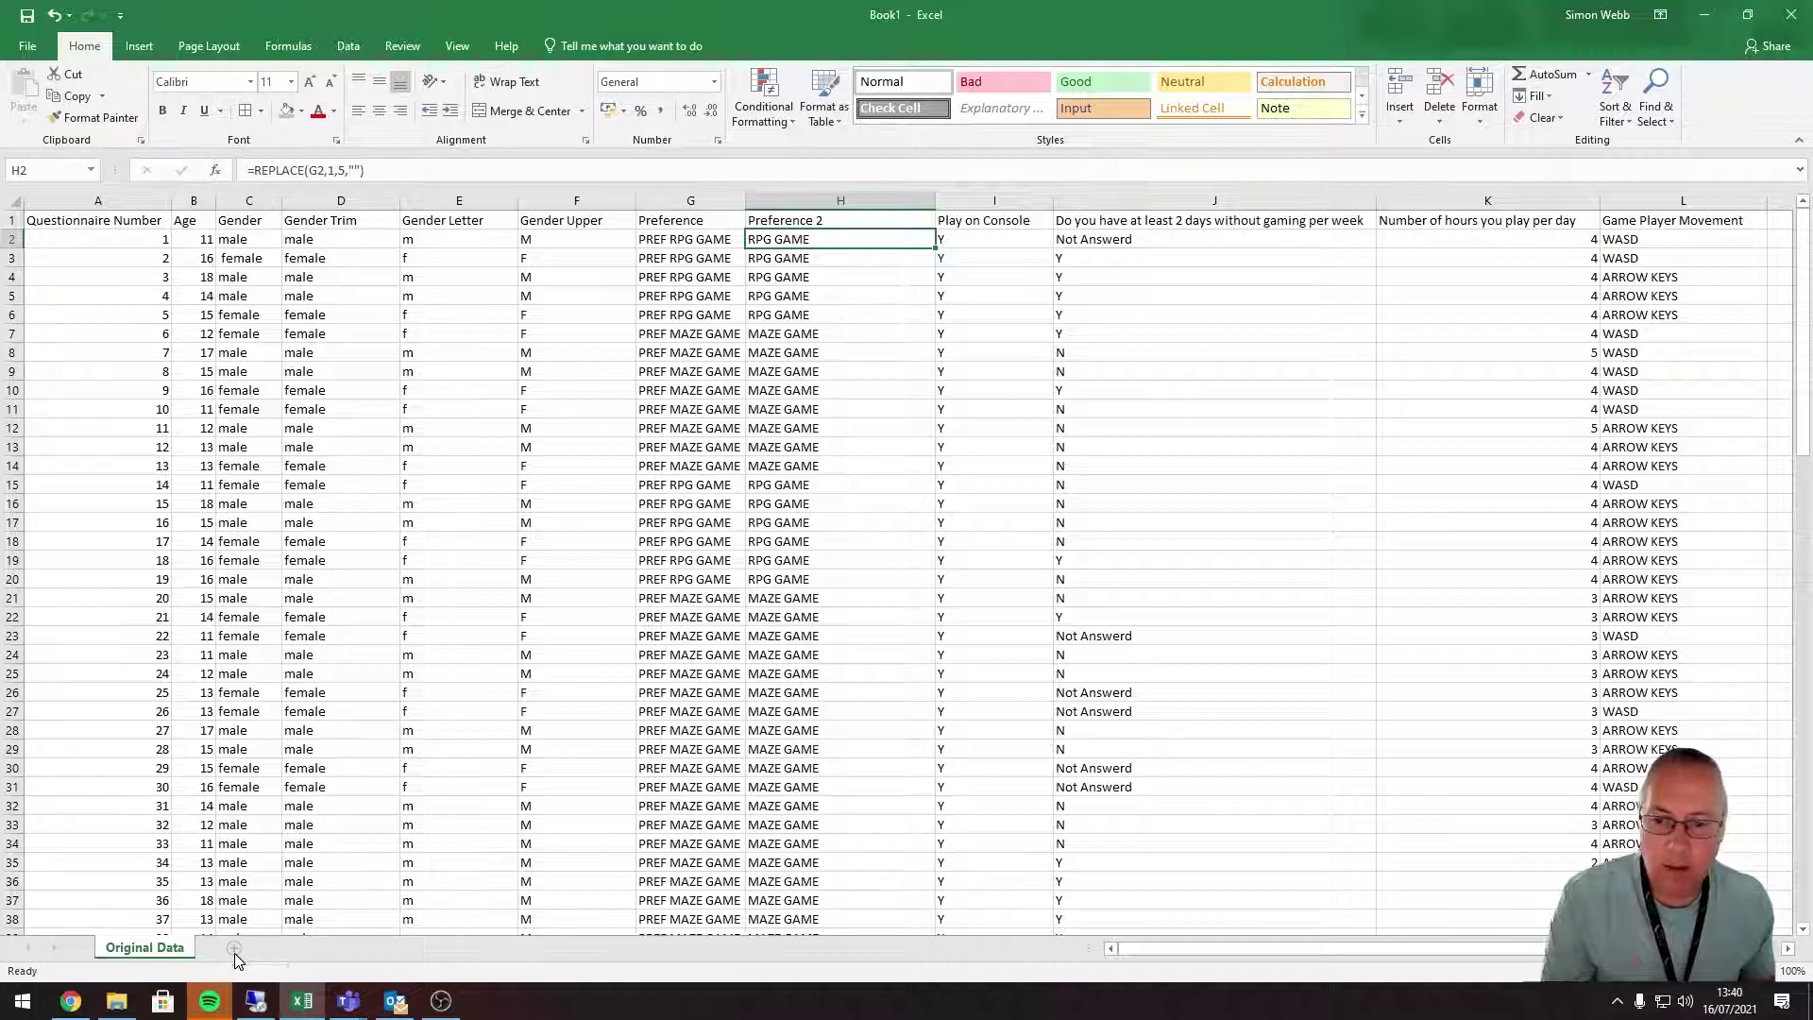
{"action": "left_click", "coordinate": [234, 948]}
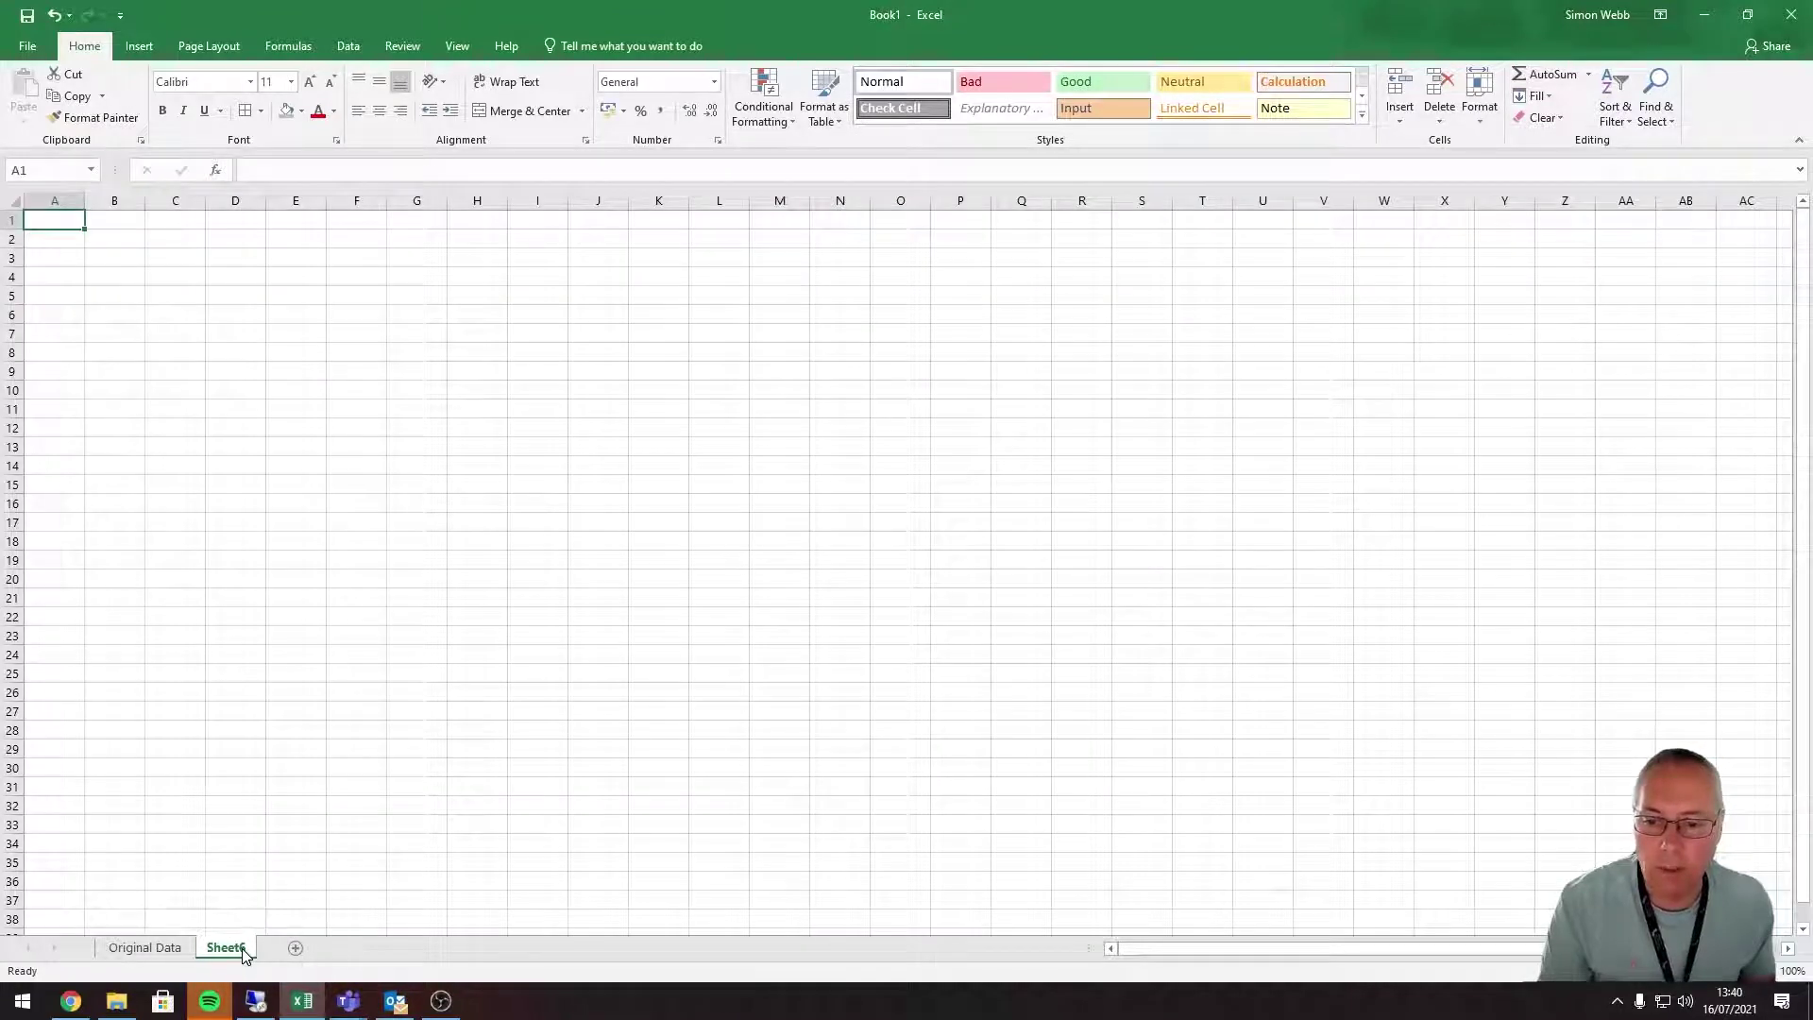
{"action": "double_click", "coordinate": [227, 948]}
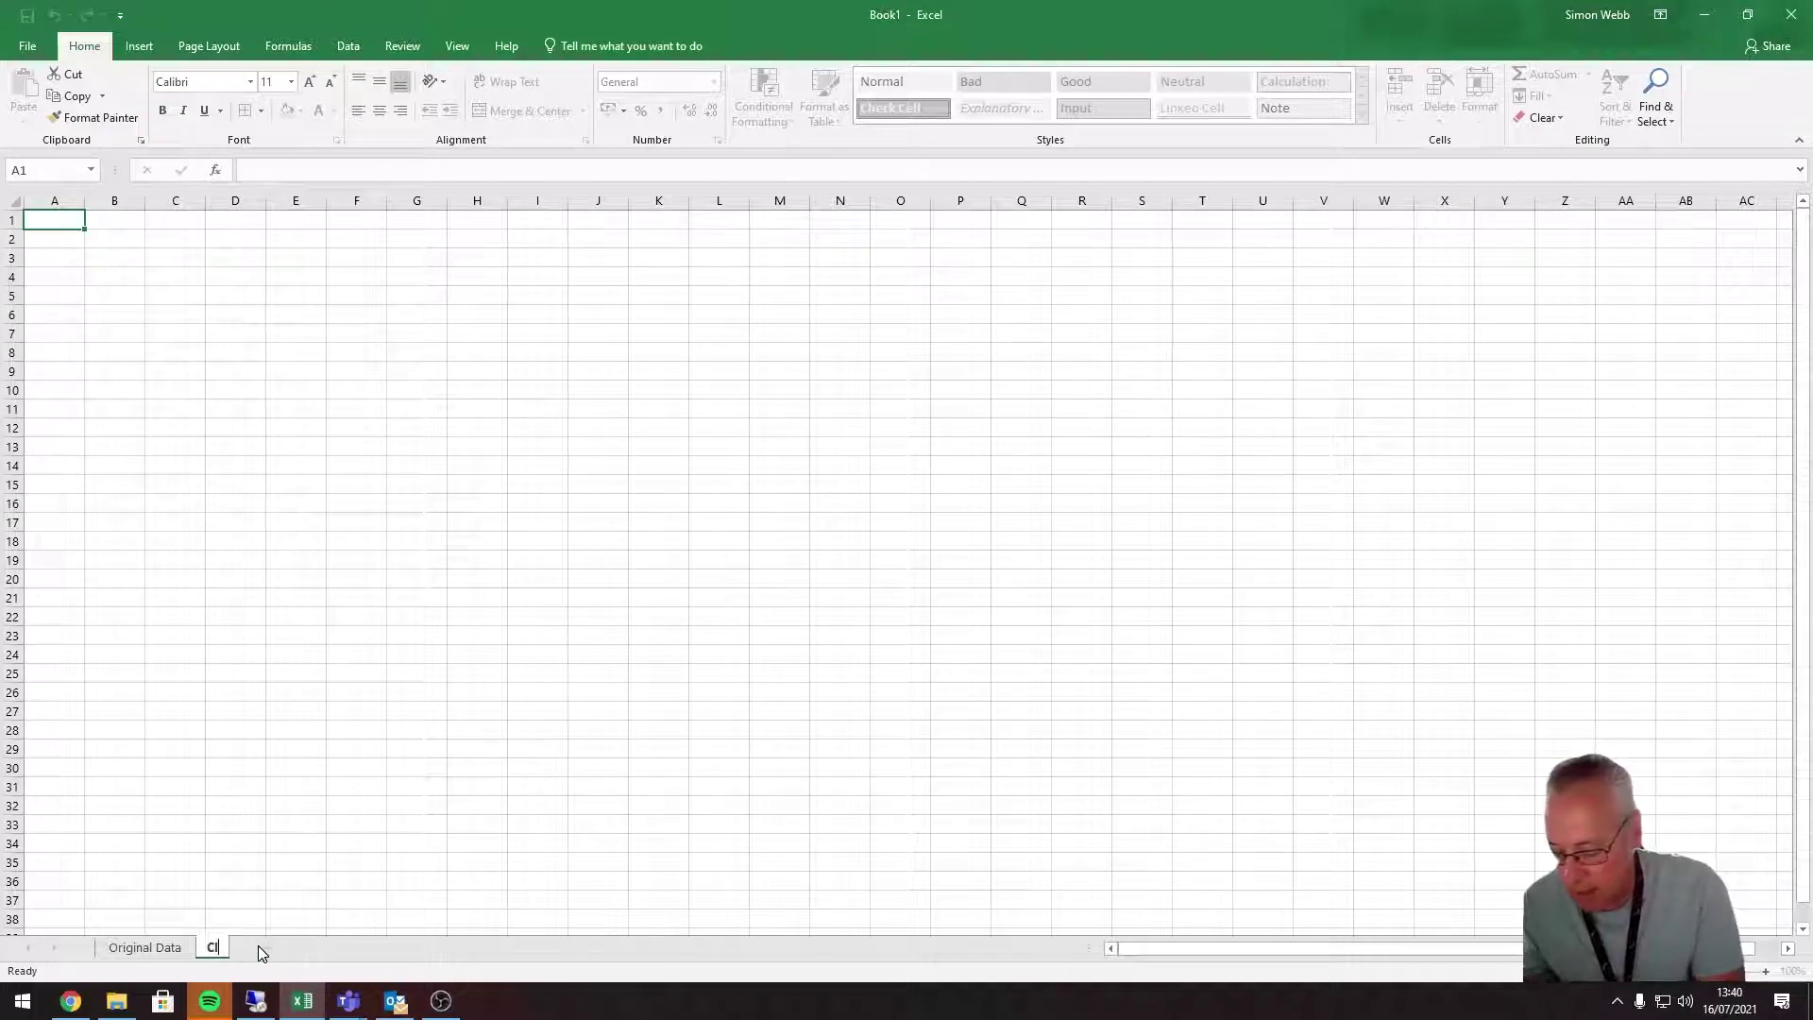
{"action": "type", "text": "Cleanse"}
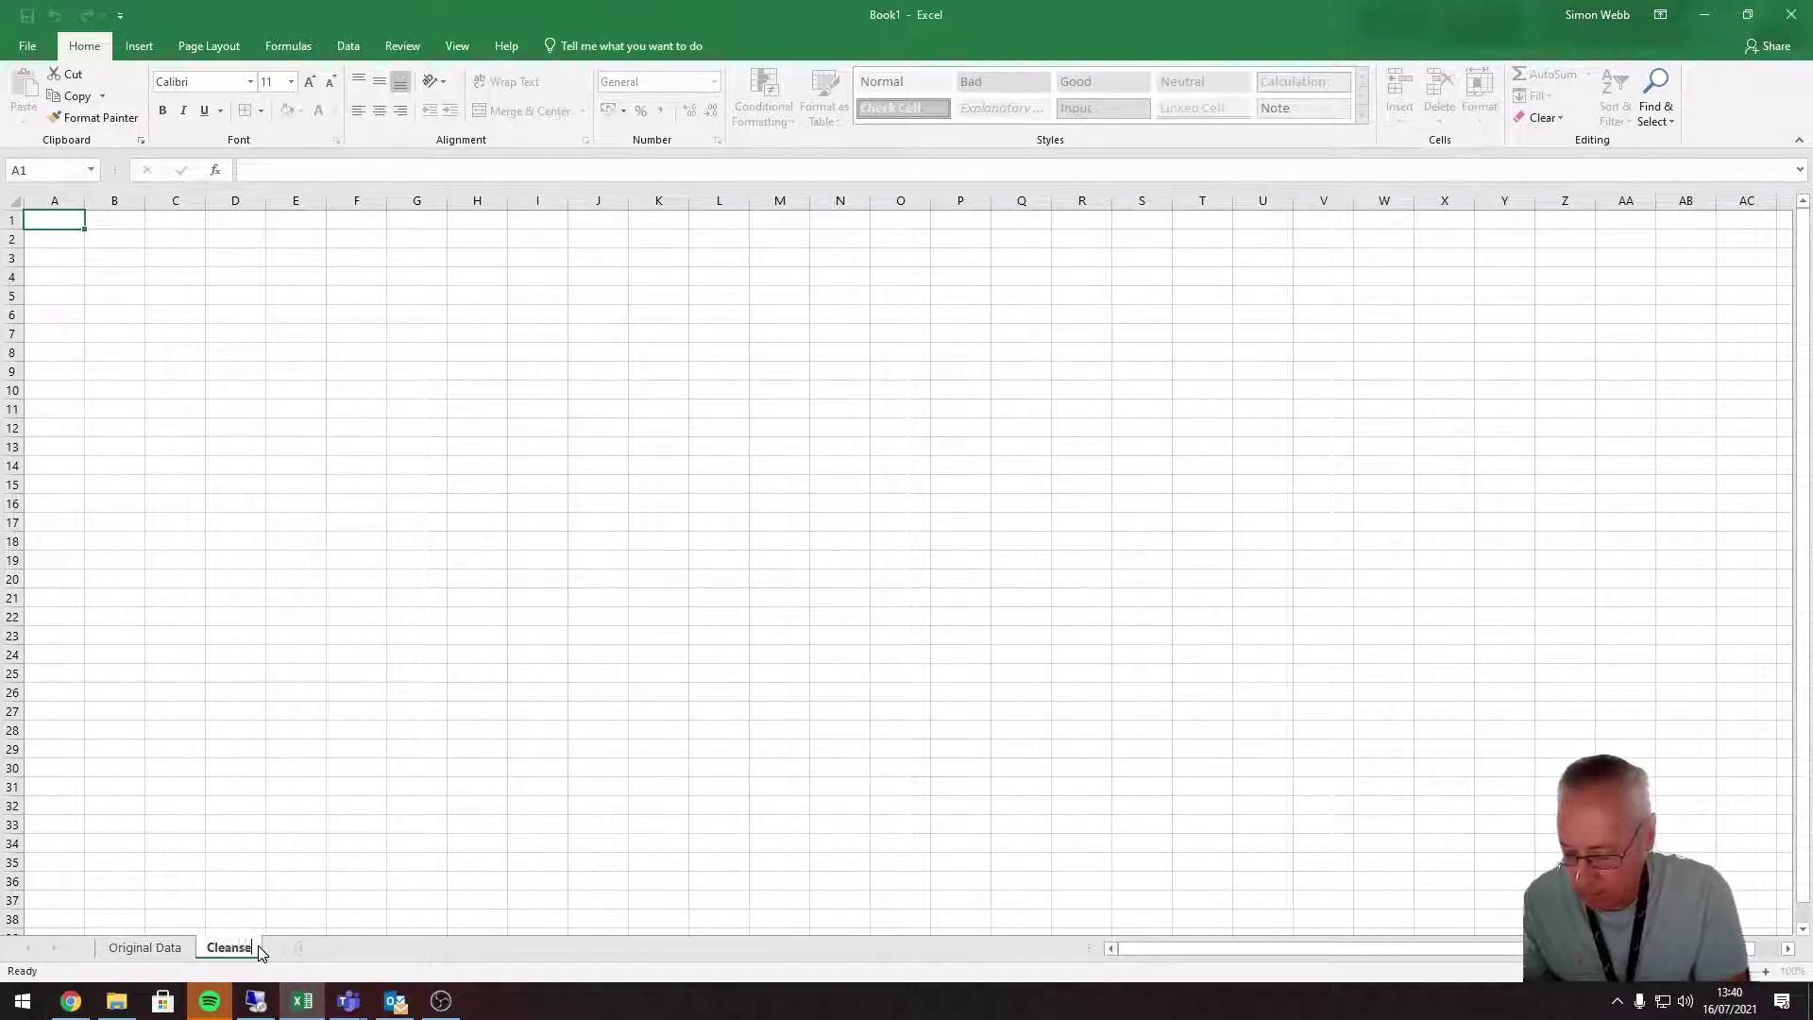
{"action": "type", "text": "d Data"}
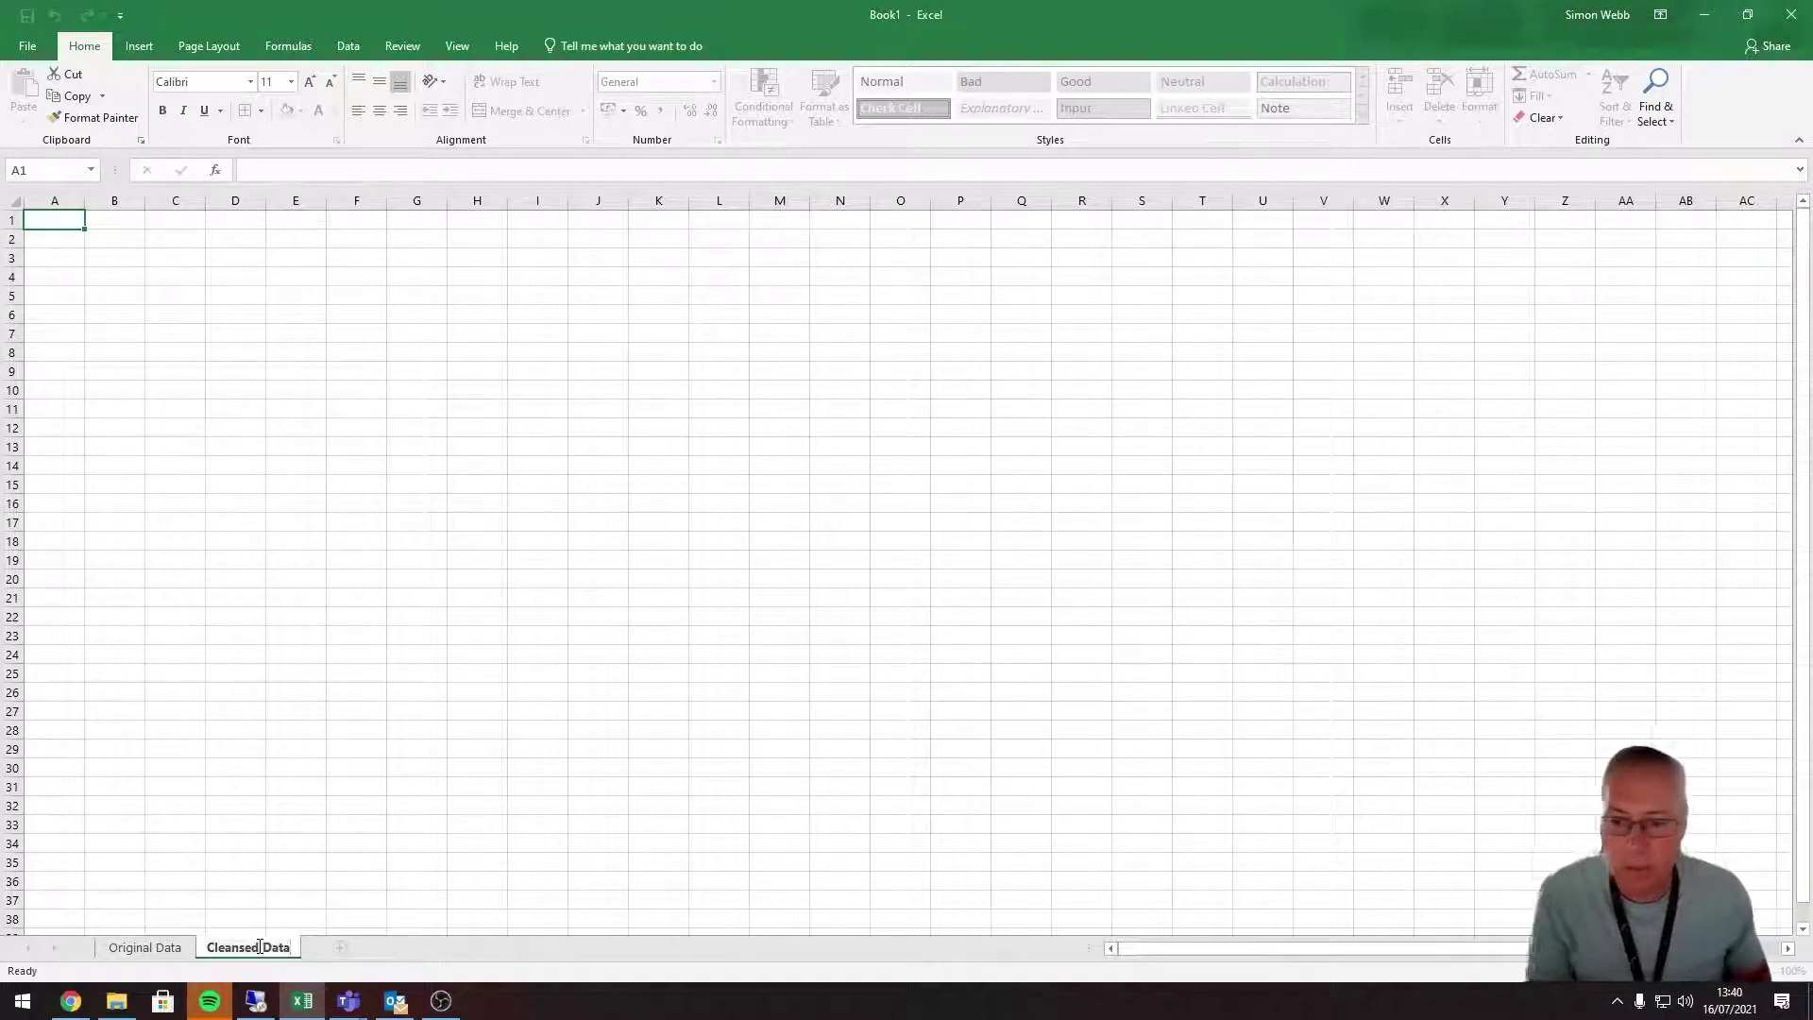
{"action": "key", "text": "Return"}
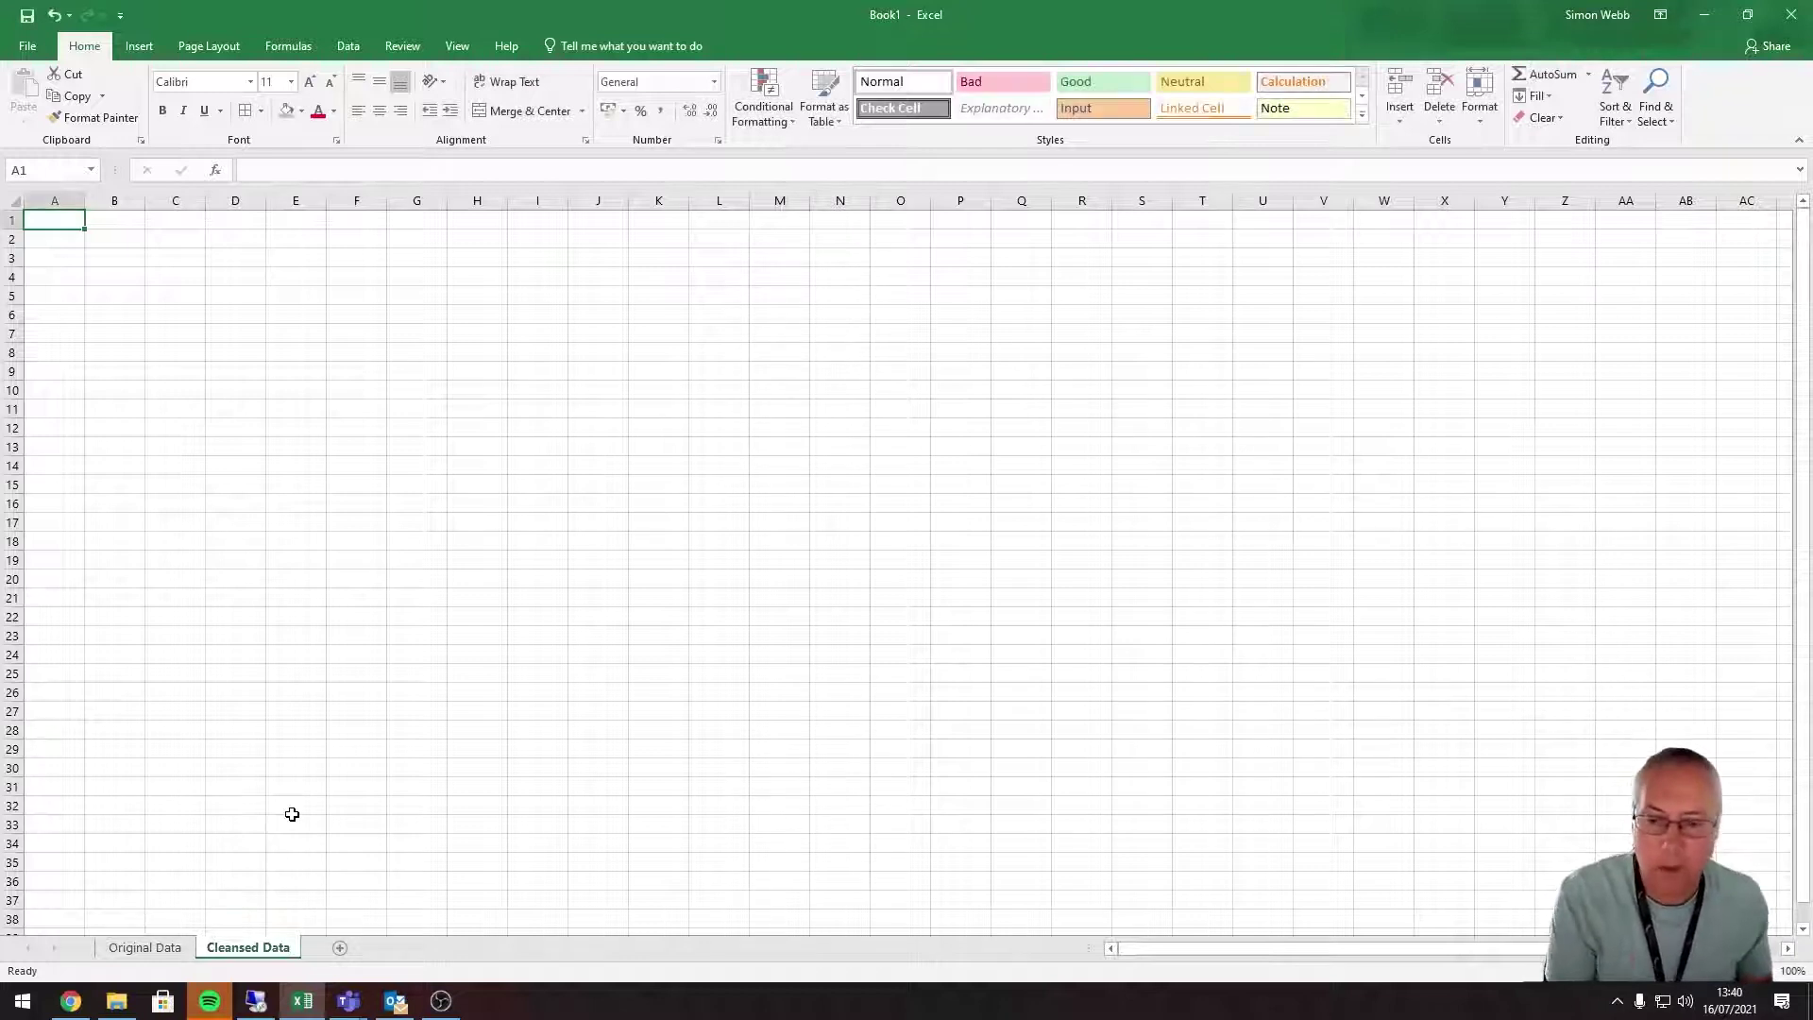
Step: Copy the A1:L1 header row from Original Data into row 1 of Cleansed Data
{"action": "left_click", "coordinate": [145, 947]}
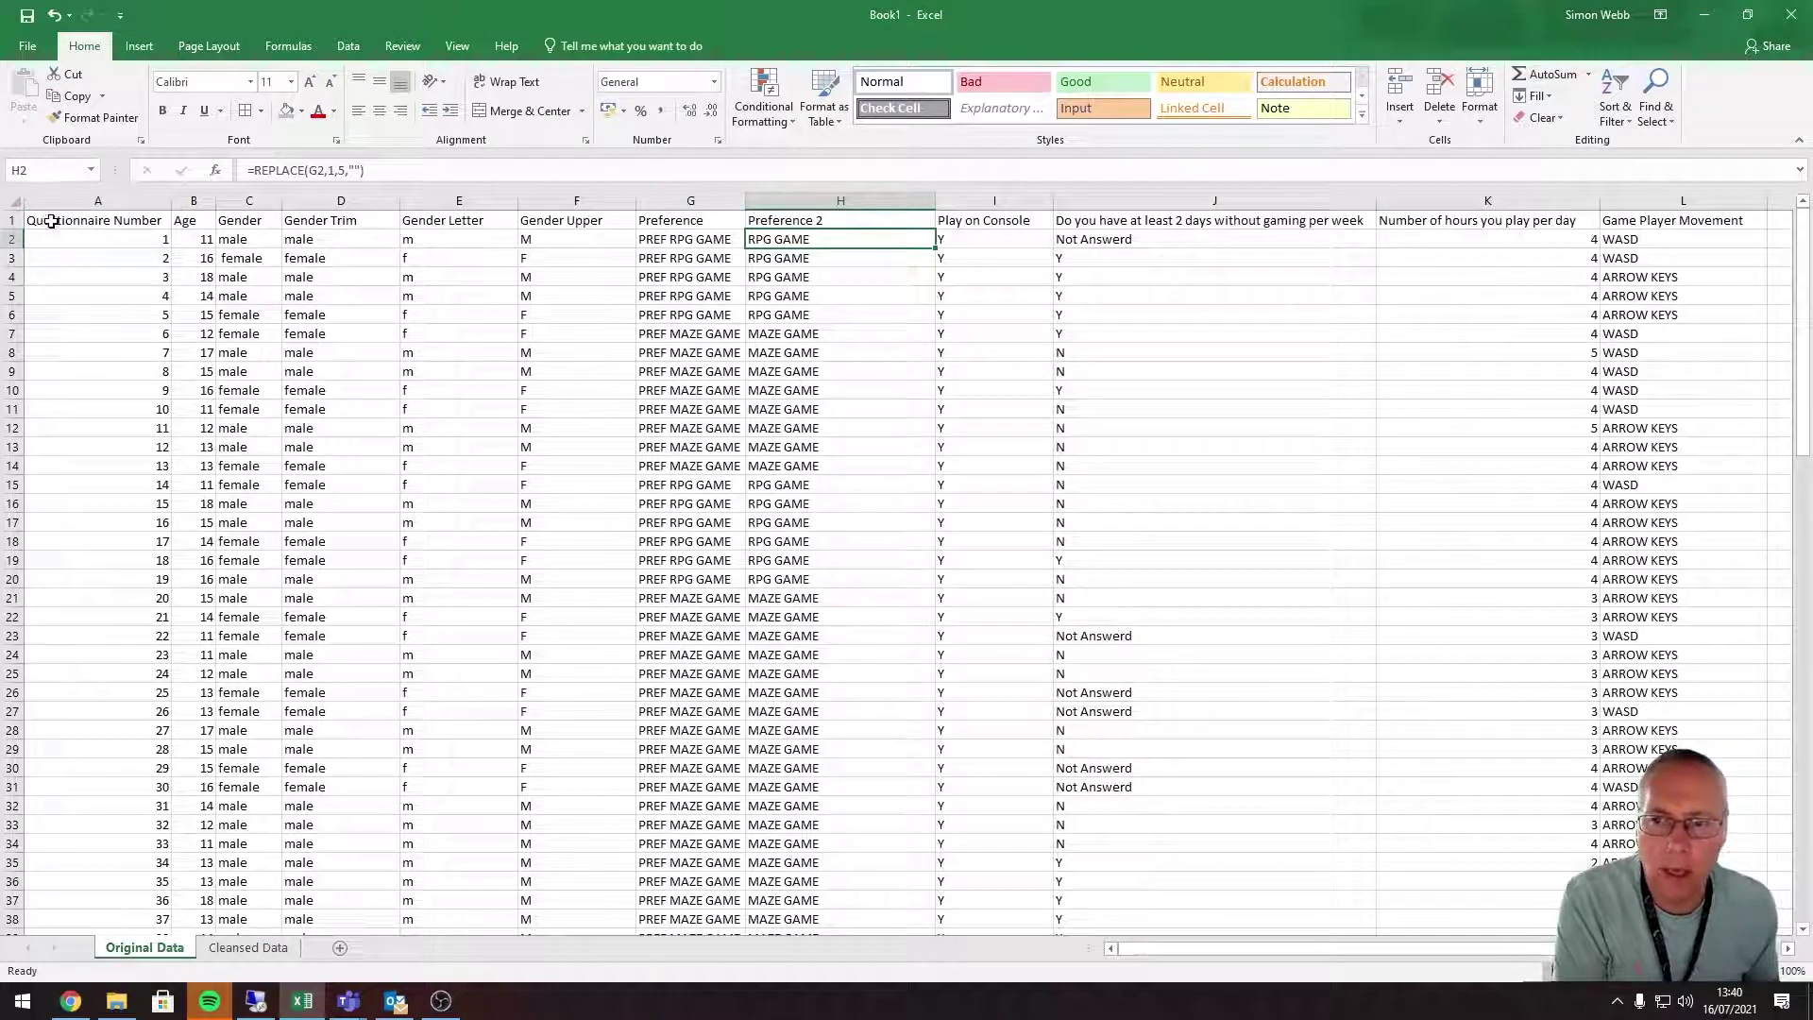
{"action": "left_click_drag", "start_coordinate": [51, 221], "coordinate": [1614, 223]}
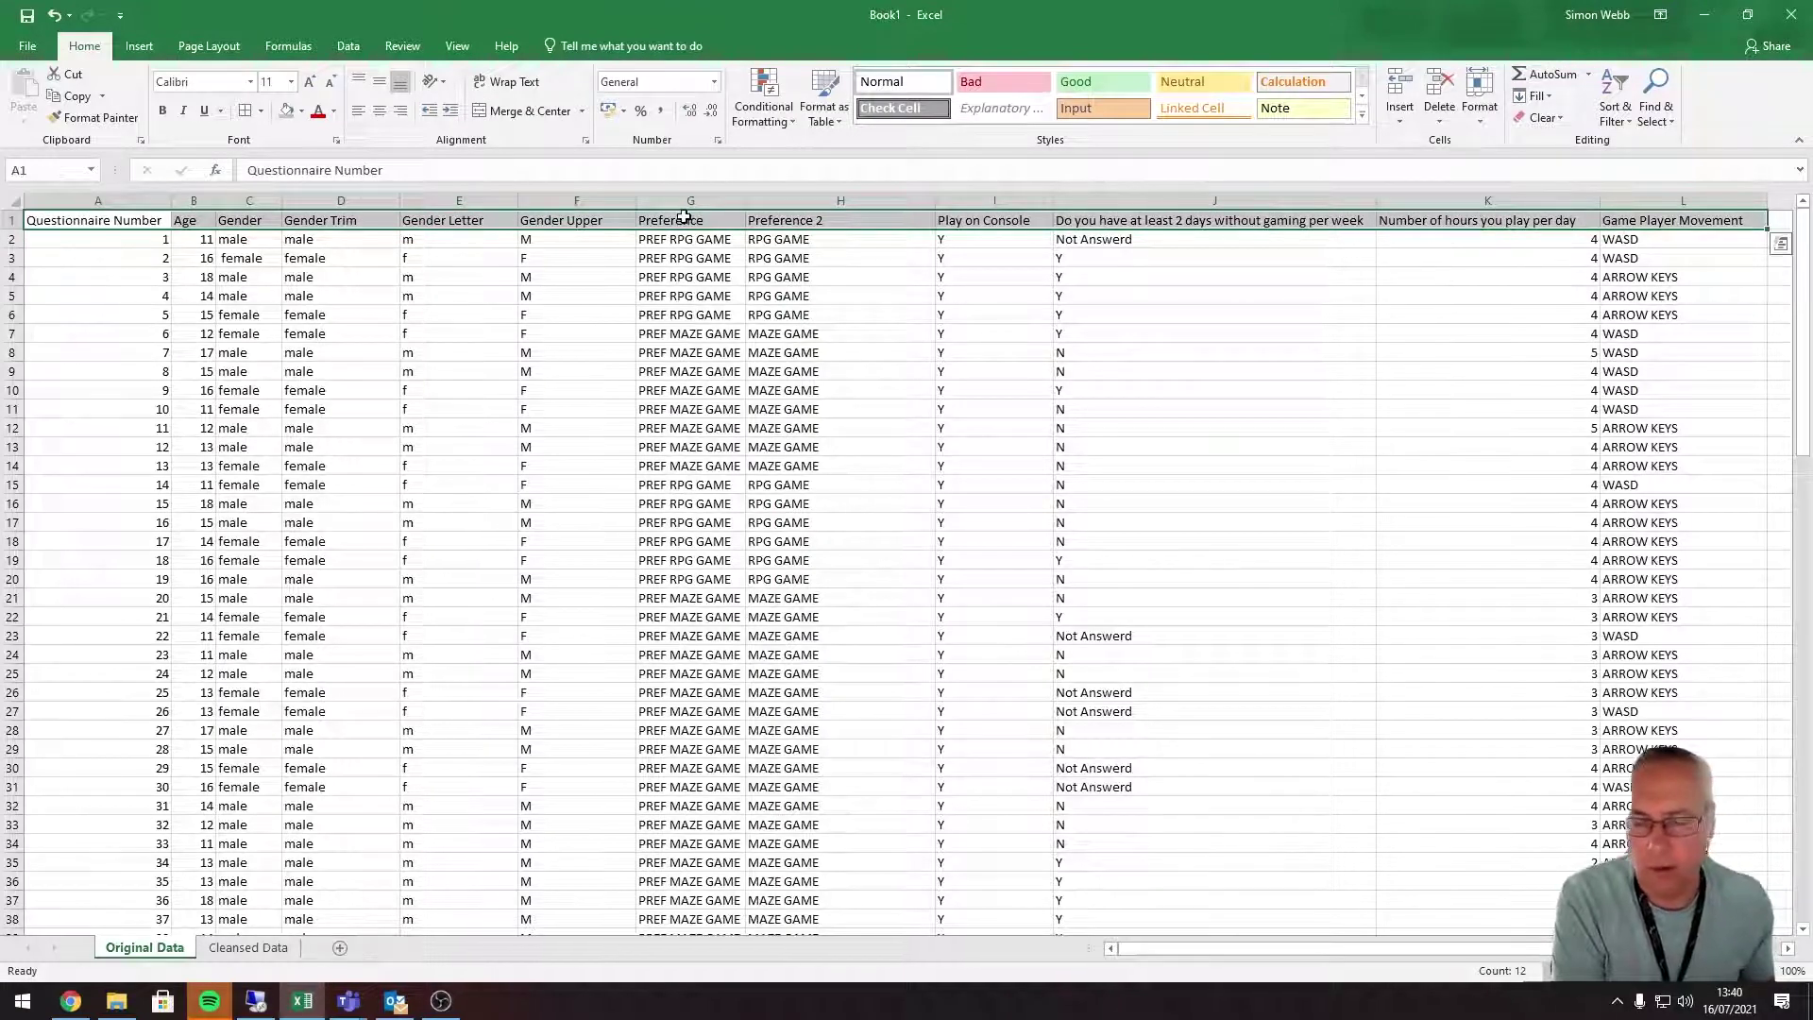
{"action": "right_click", "coordinate": [133, 221]}
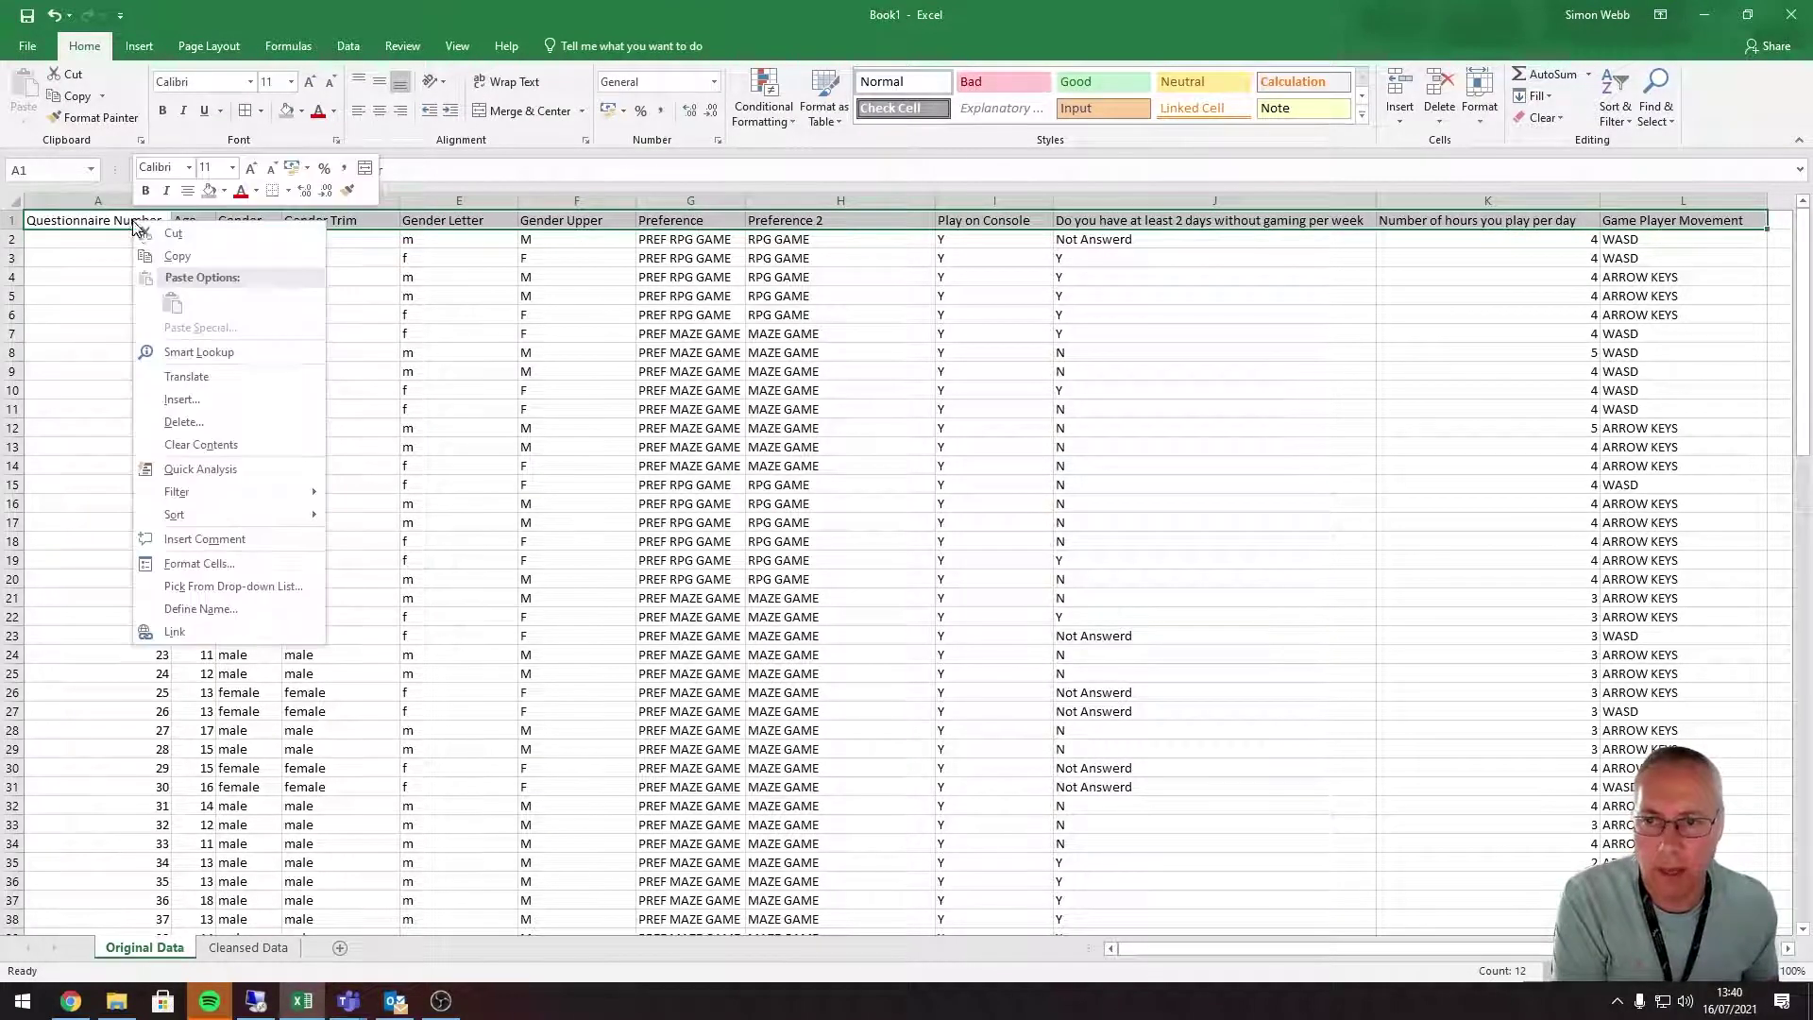
{"action": "left_click", "coordinate": [171, 264]}
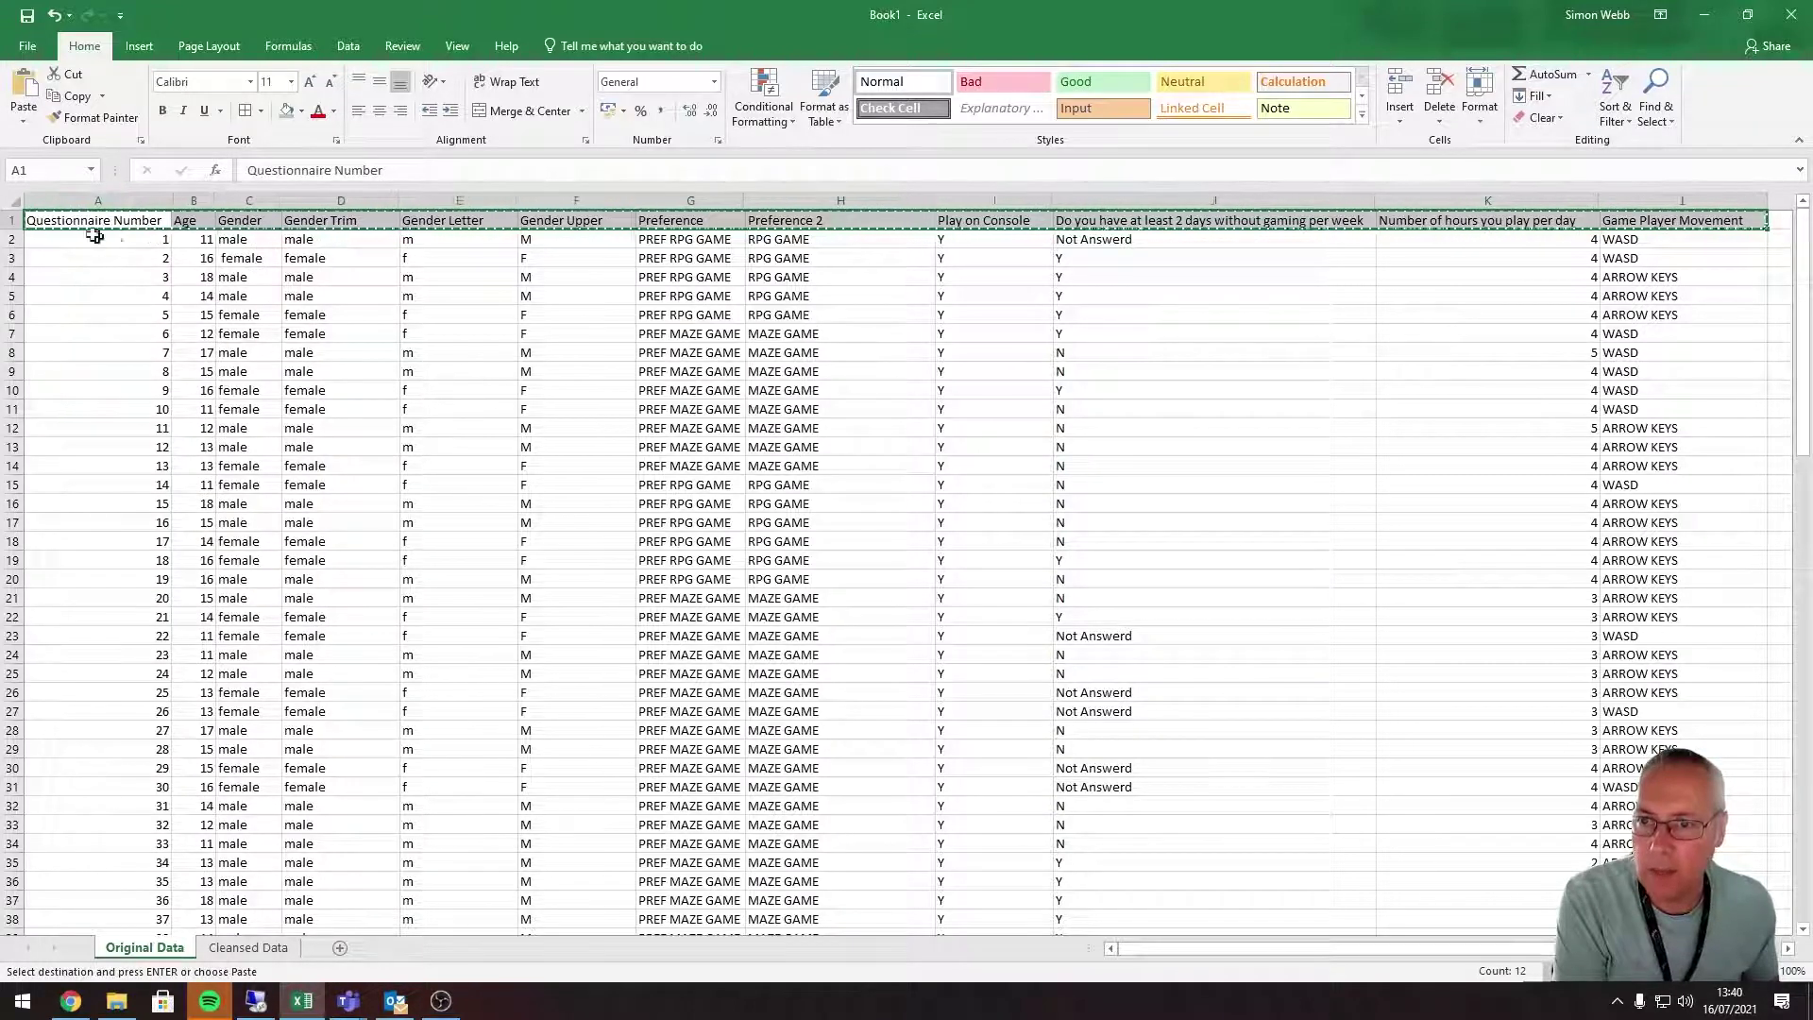
{"action": "left_click", "coordinate": [243, 948]}
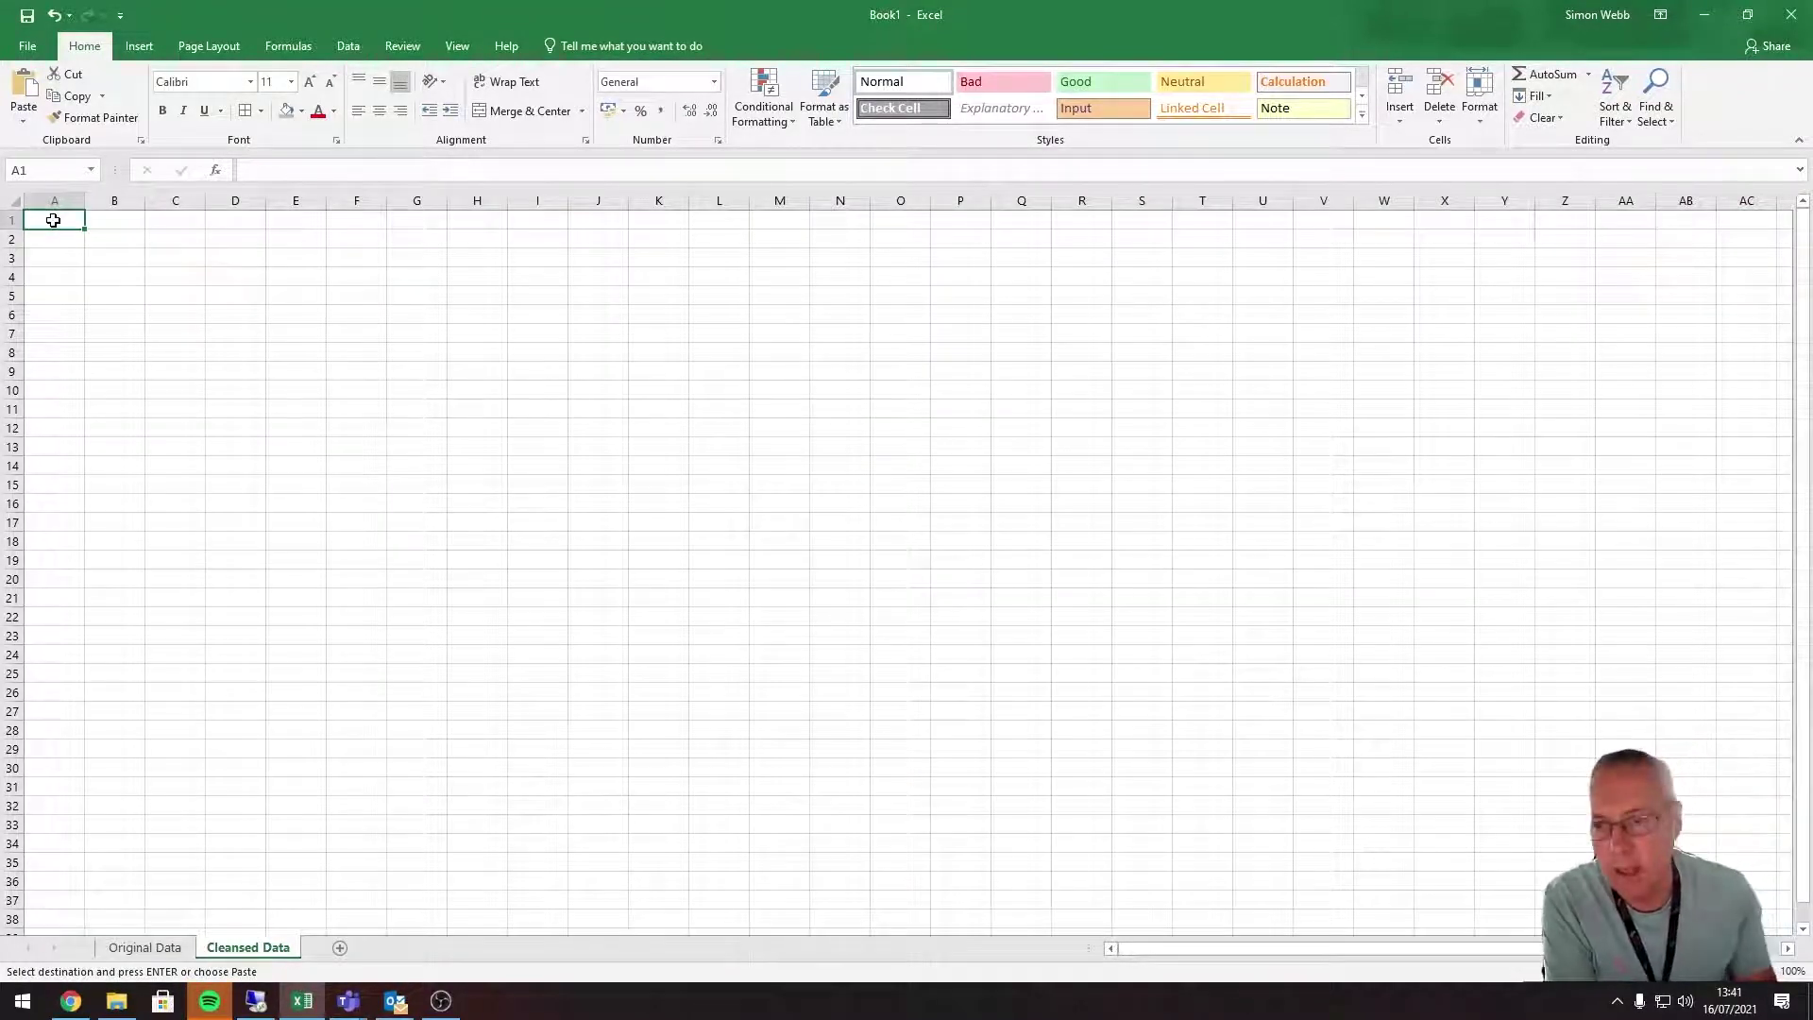
{"action": "key", "text": "ctrl+v"}
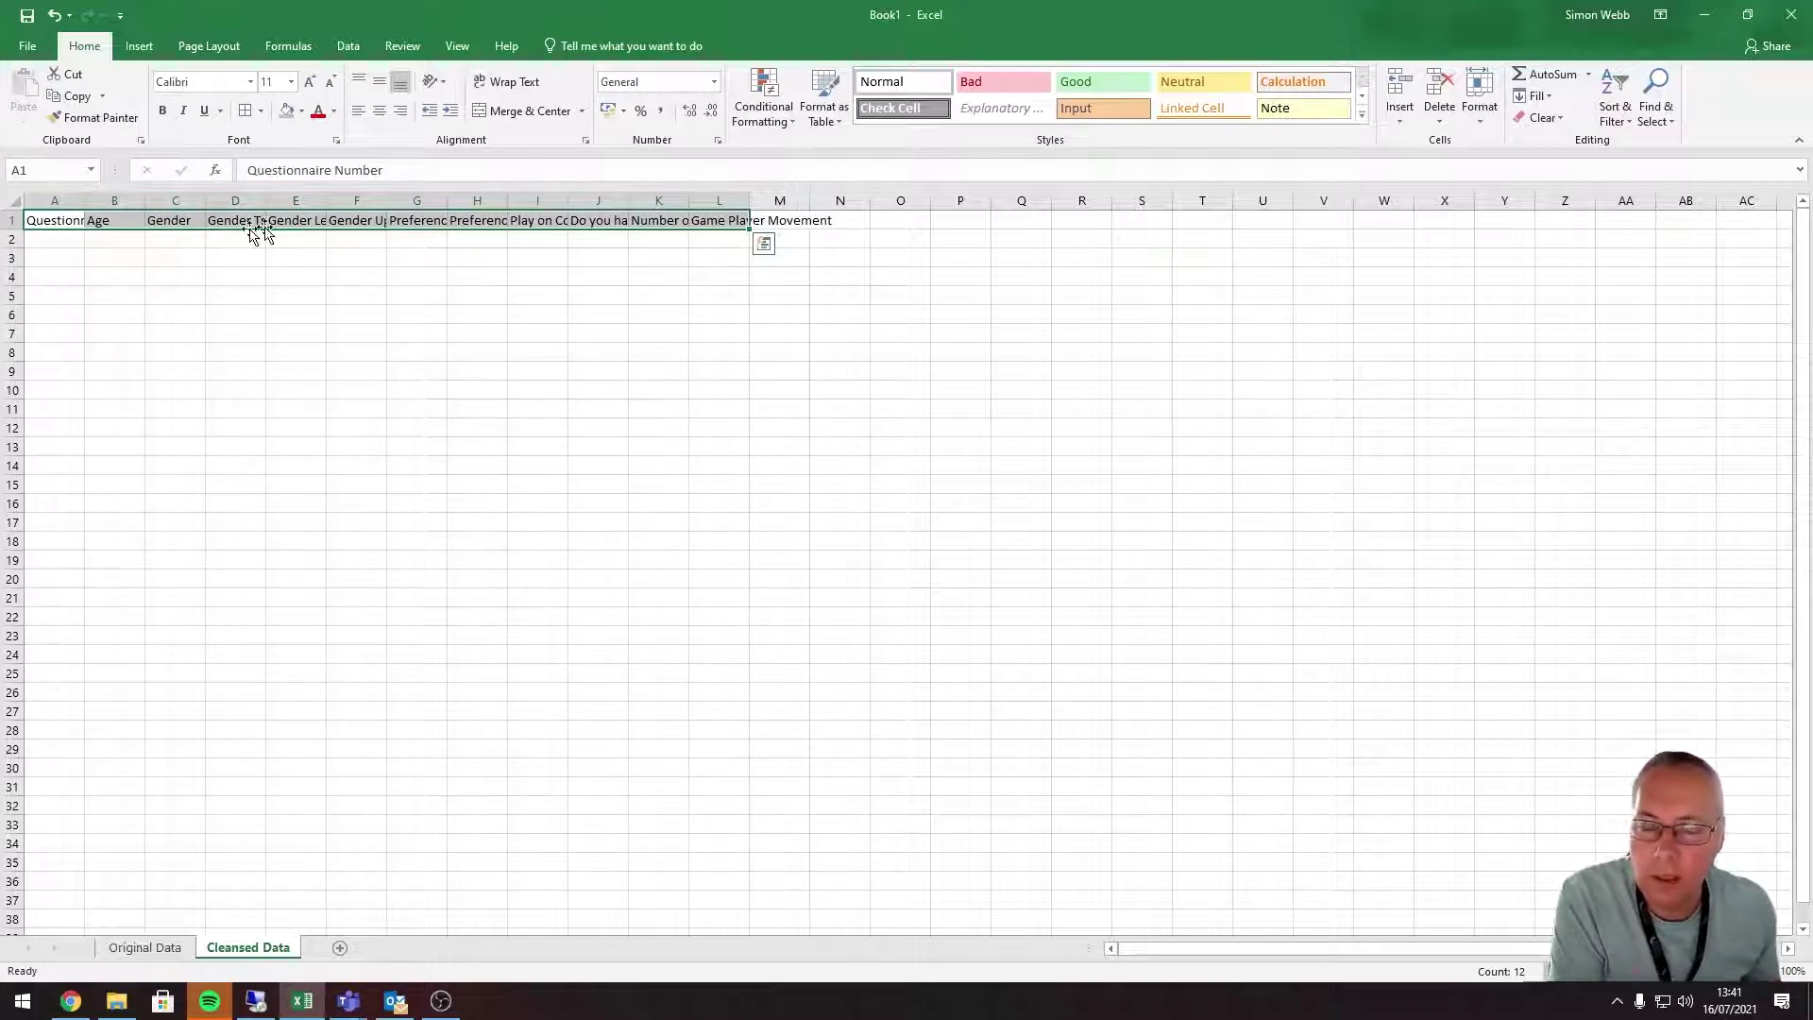
Step: Widen columns A, I, J, K and L so each full heading is readable
{"action": "left_click", "coordinate": [141, 208]}
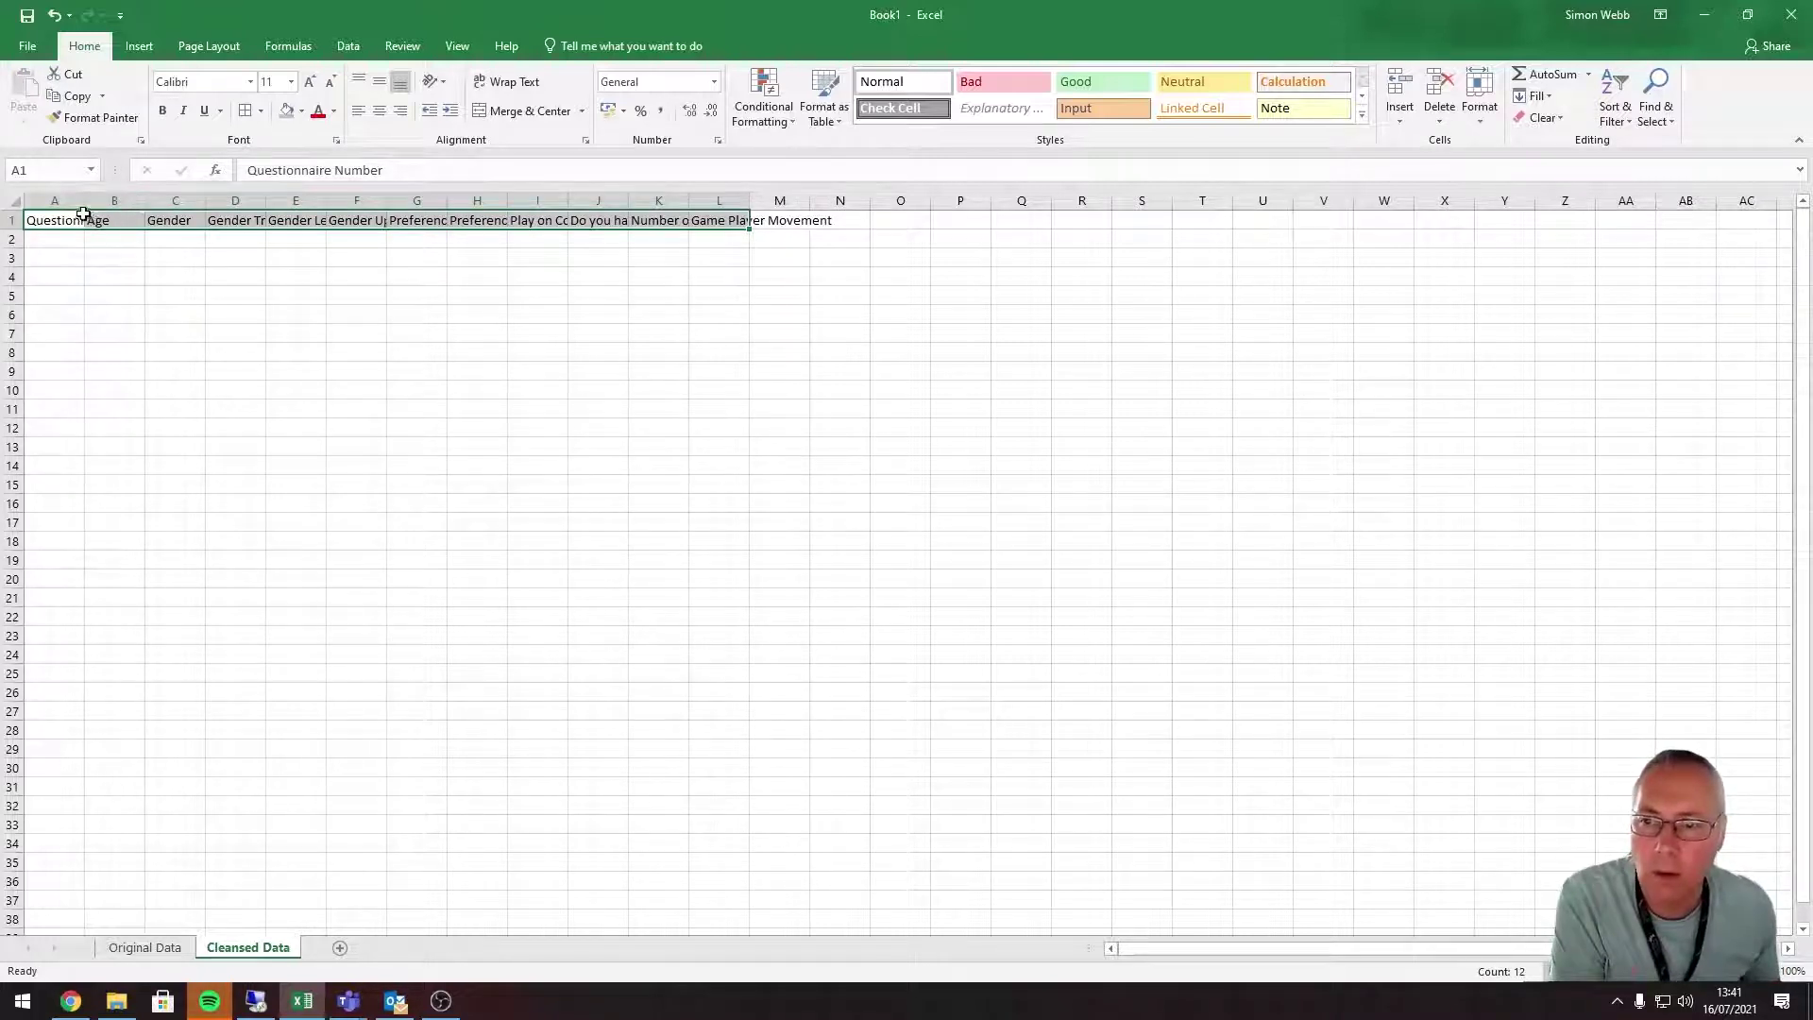
{"action": "left_click_drag", "start_coordinate": [84, 199], "coordinate": [667, 201]}
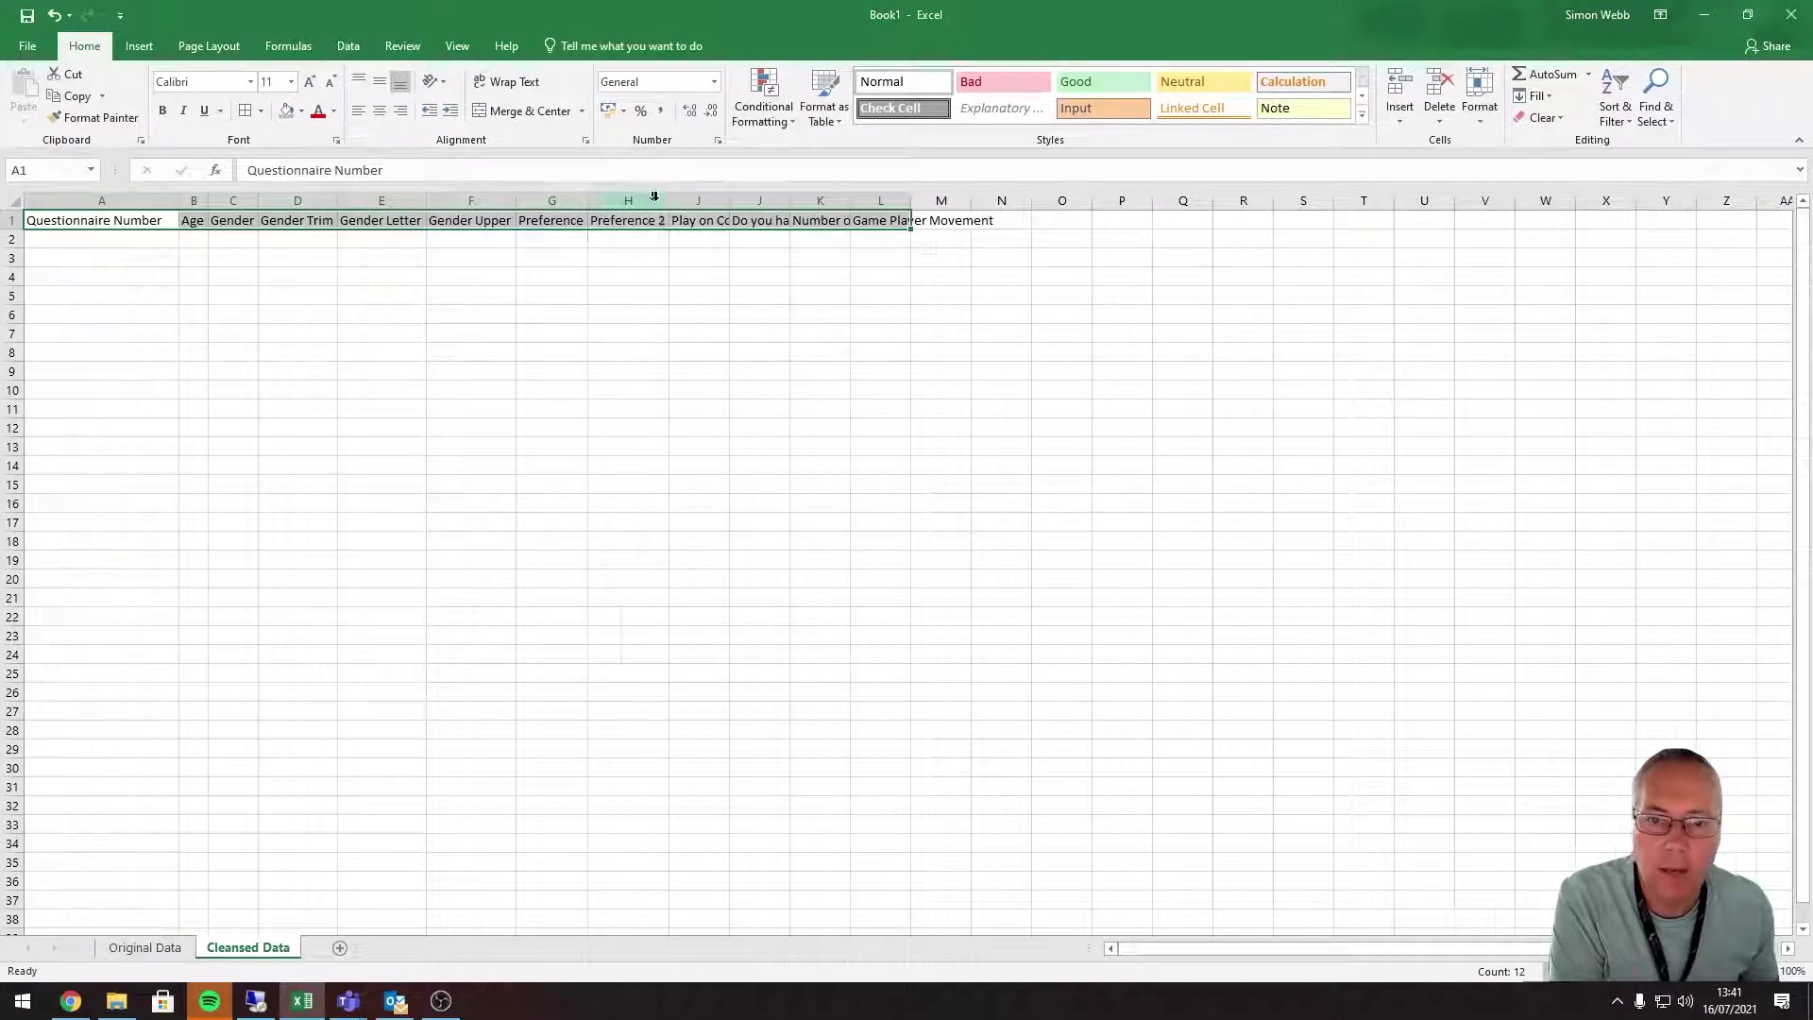
{"action": "double_click", "coordinate": [726, 202]}
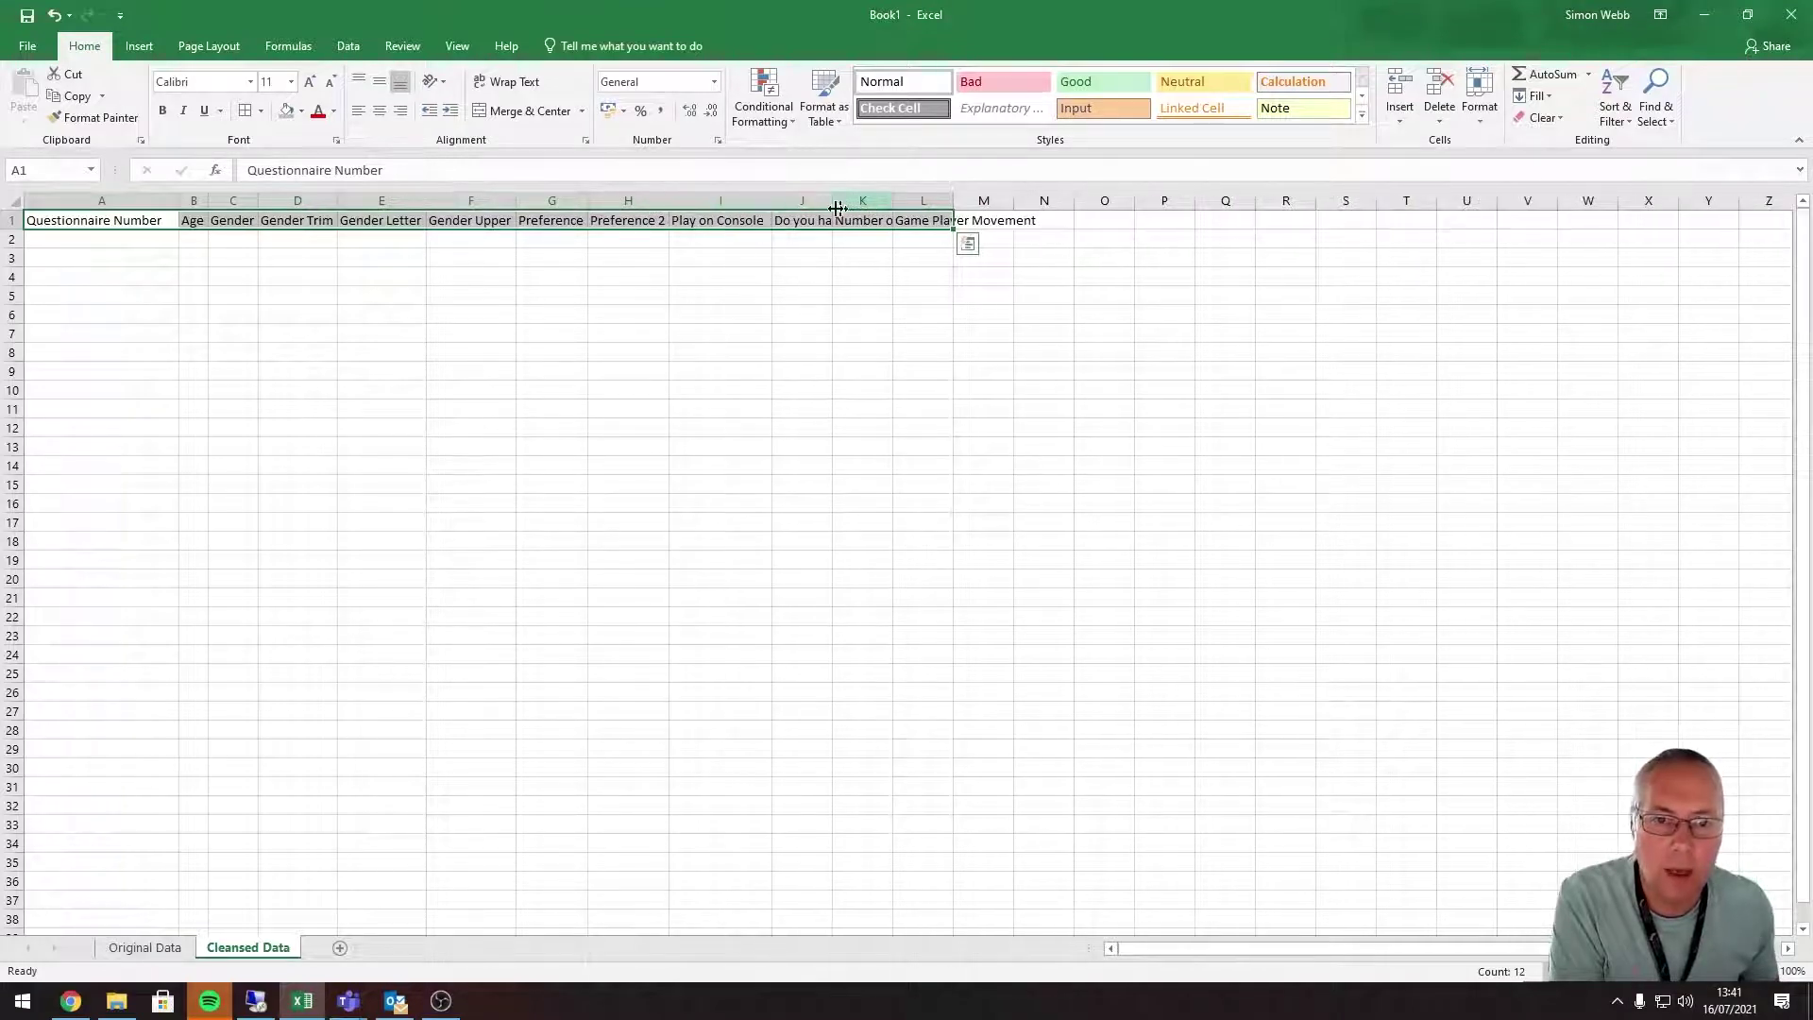
{"action": "double_click", "coordinate": [831, 201]}
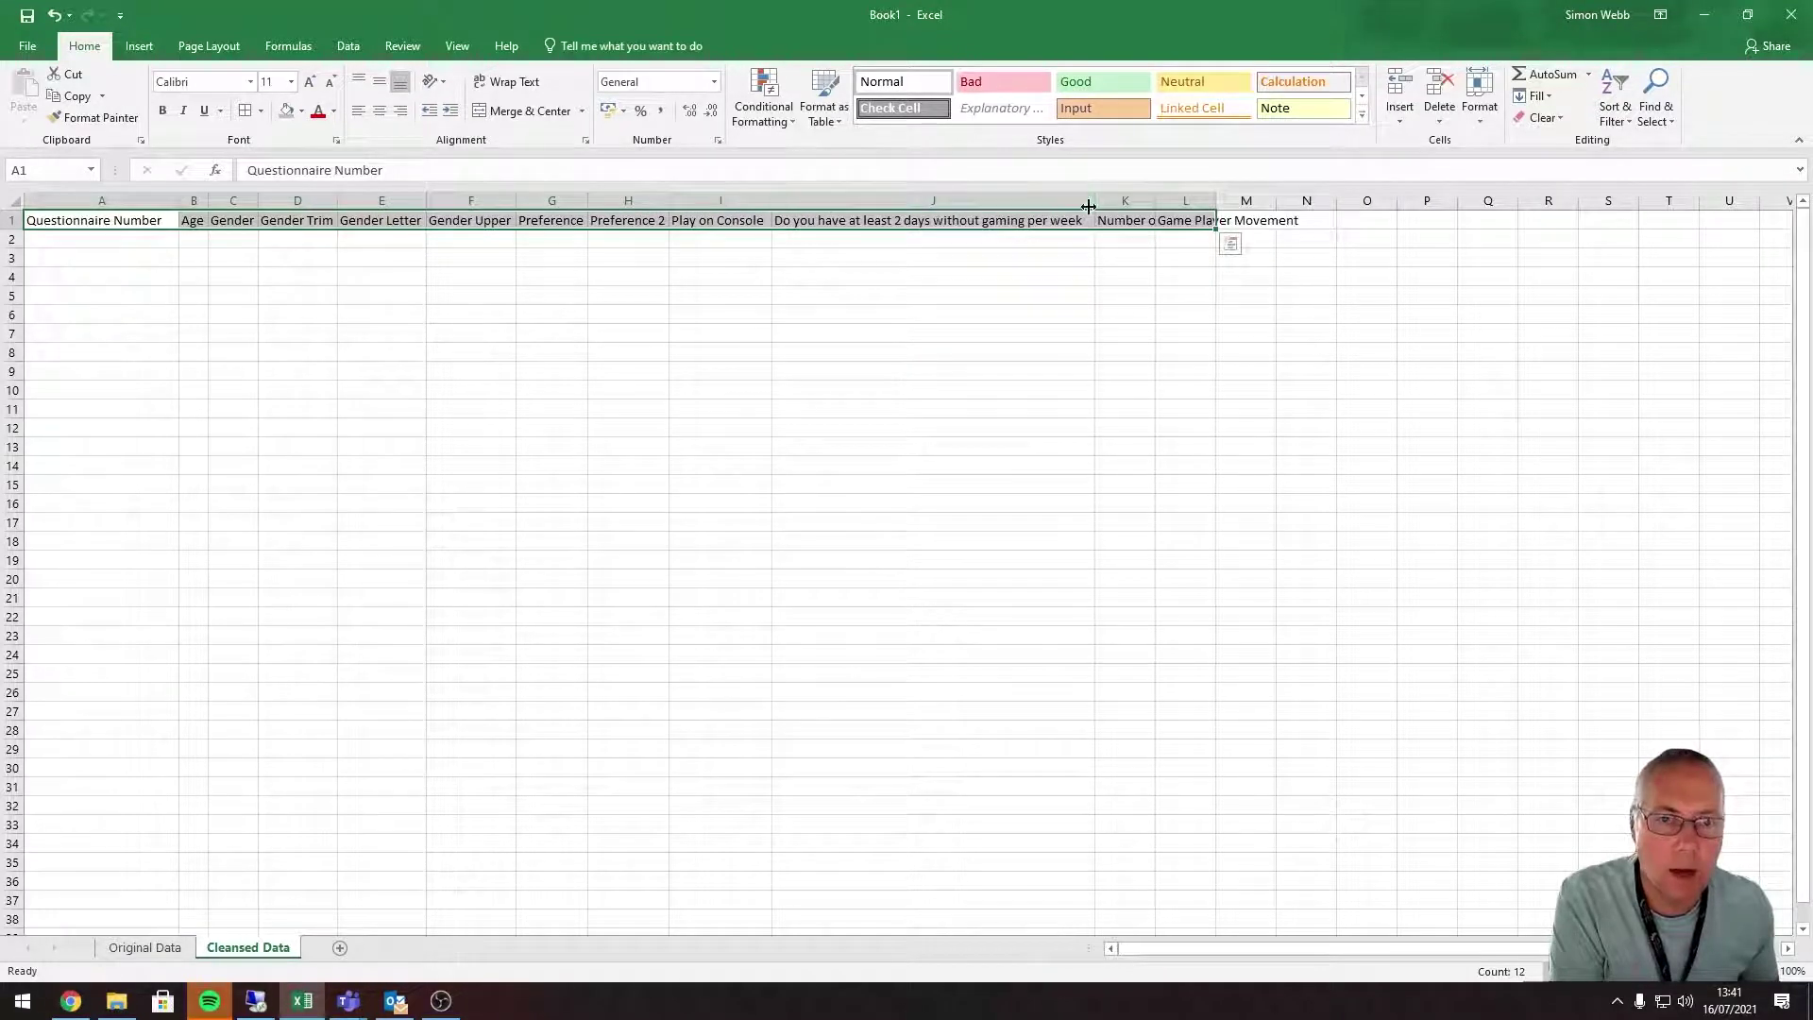
{"action": "double_click", "coordinate": [1215, 201]}
{"action": "double_click", "coordinate": [1156, 201]}
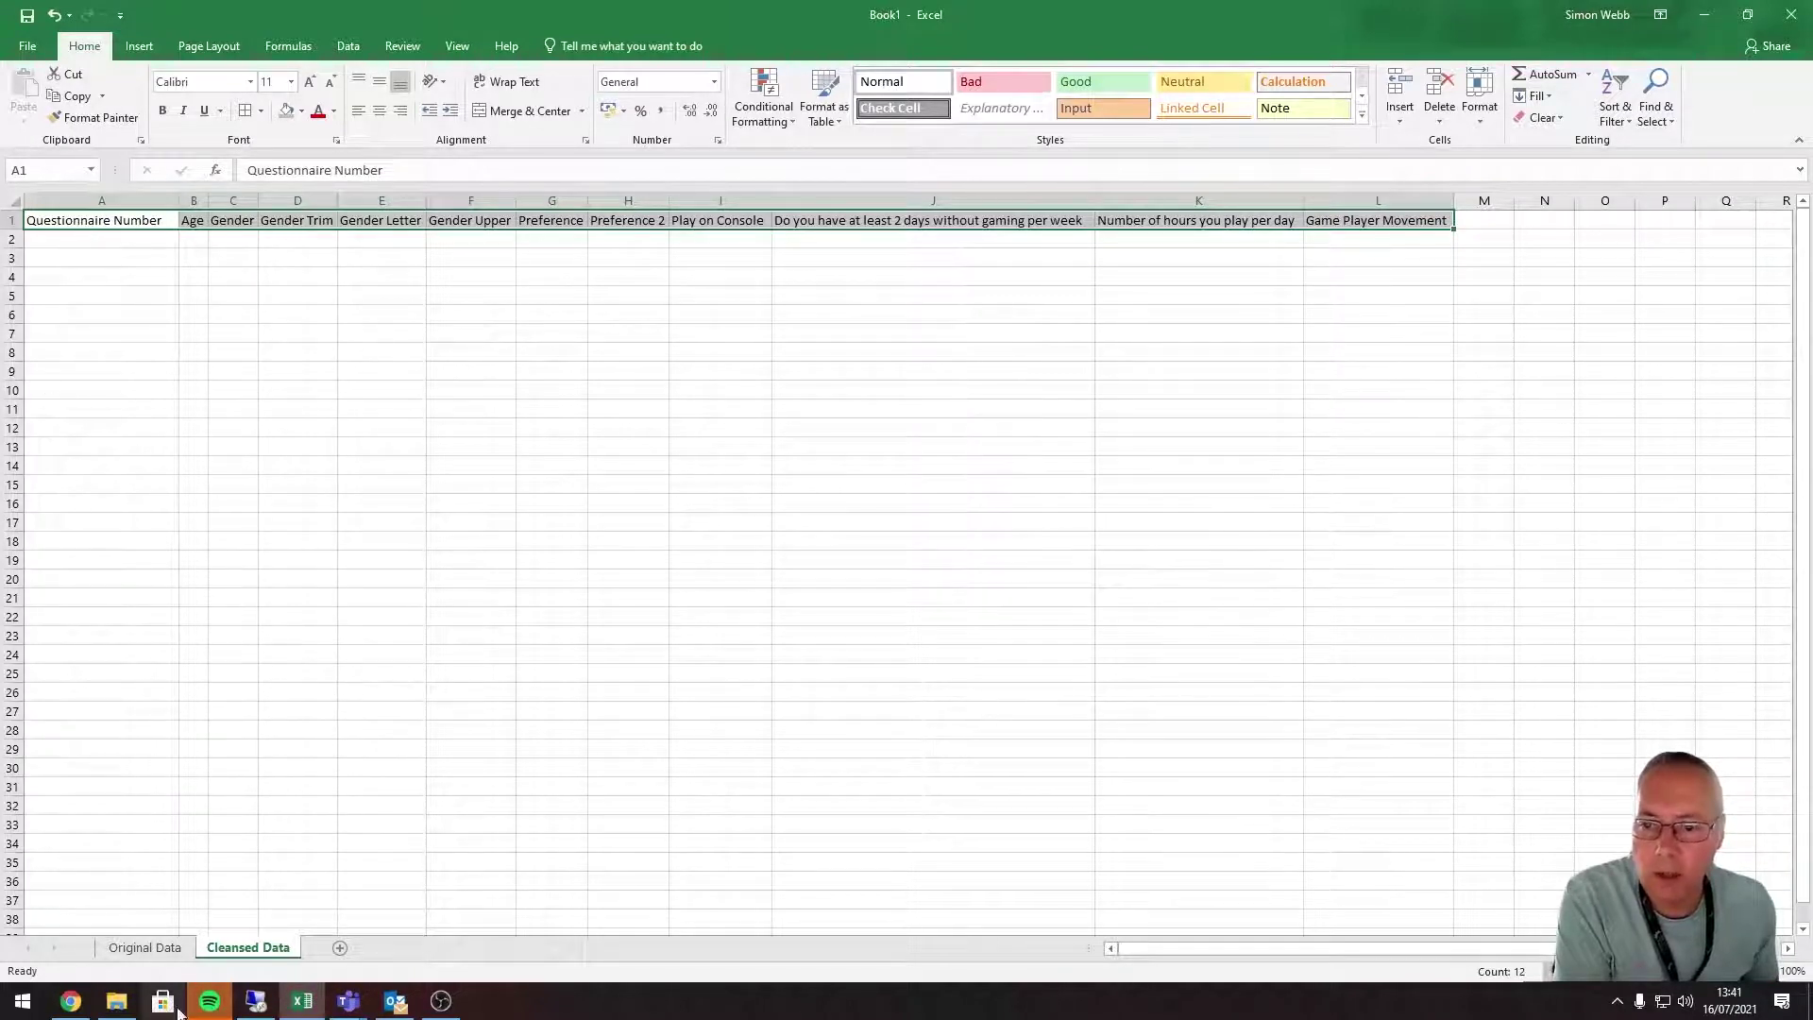
Step: Copy the A2:B101 Questionnaire Number and Age values from Original Data into A2 of Cleansed Data
{"action": "left_click", "coordinate": [168, 950]}
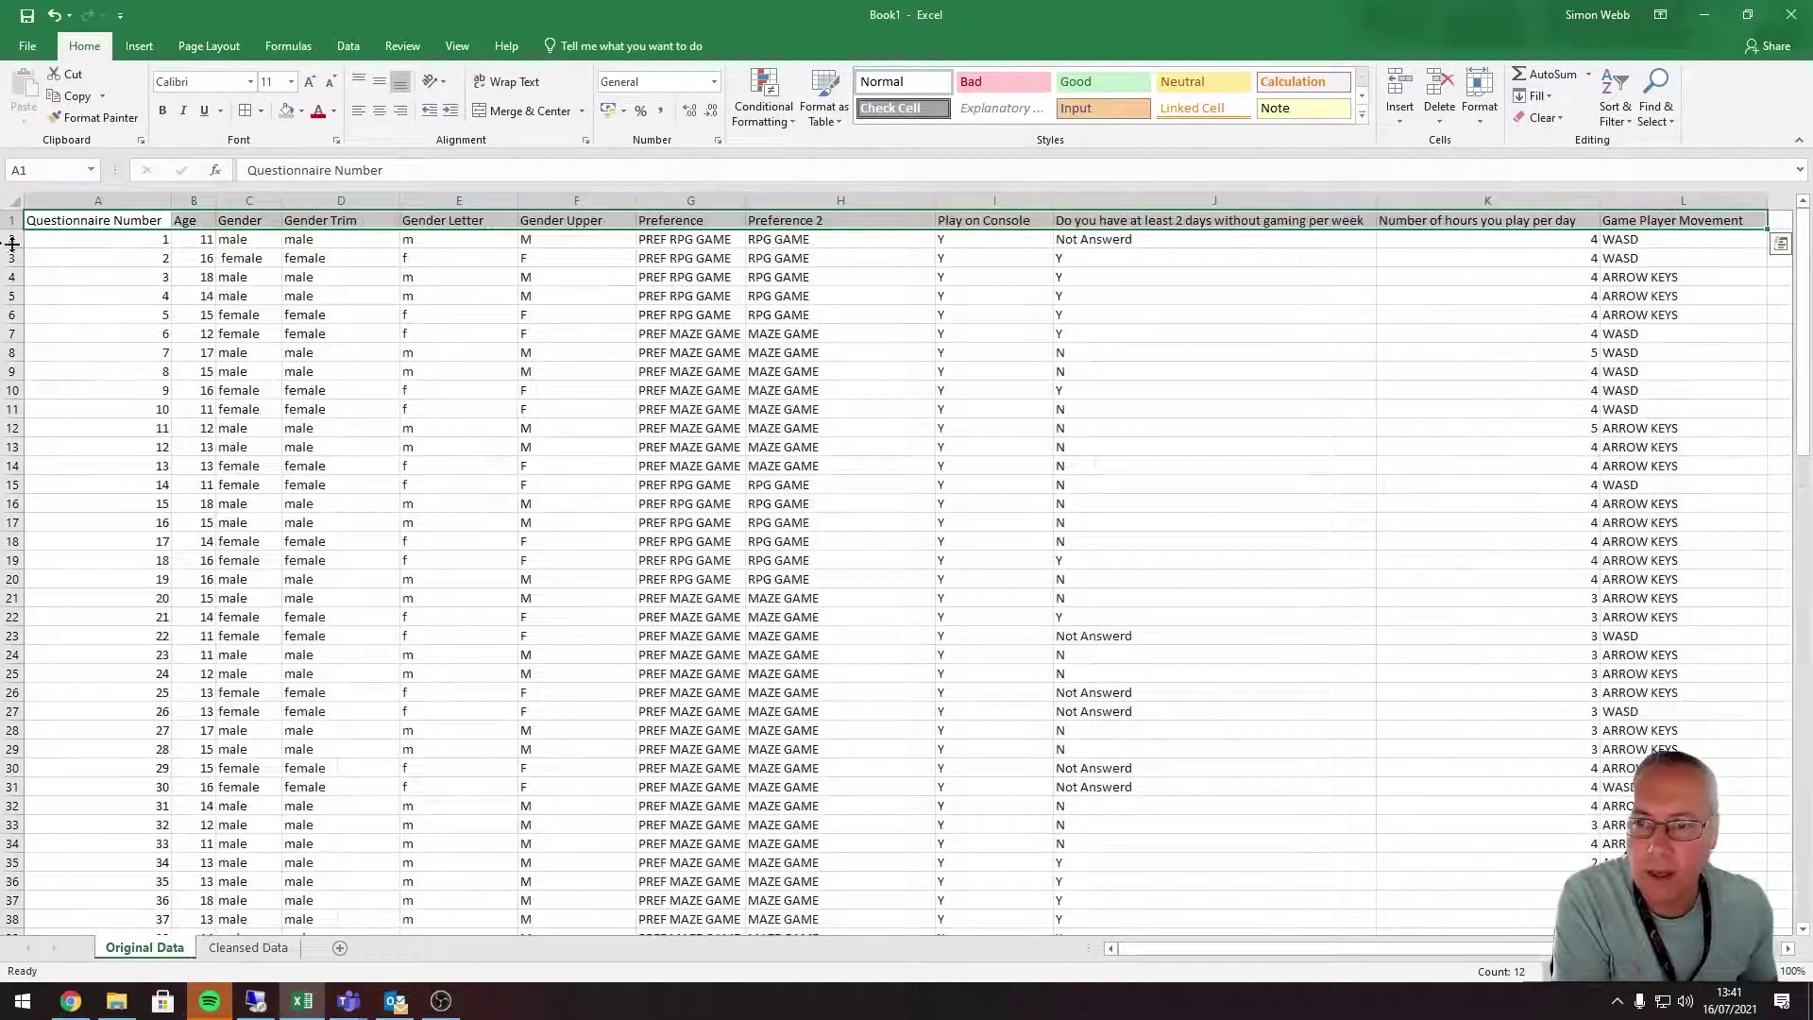
{"action": "left_click", "coordinate": [68, 239]}
{"action": "left_click_drag", "start_coordinate": [168, 241], "coordinate": [172, 891]}
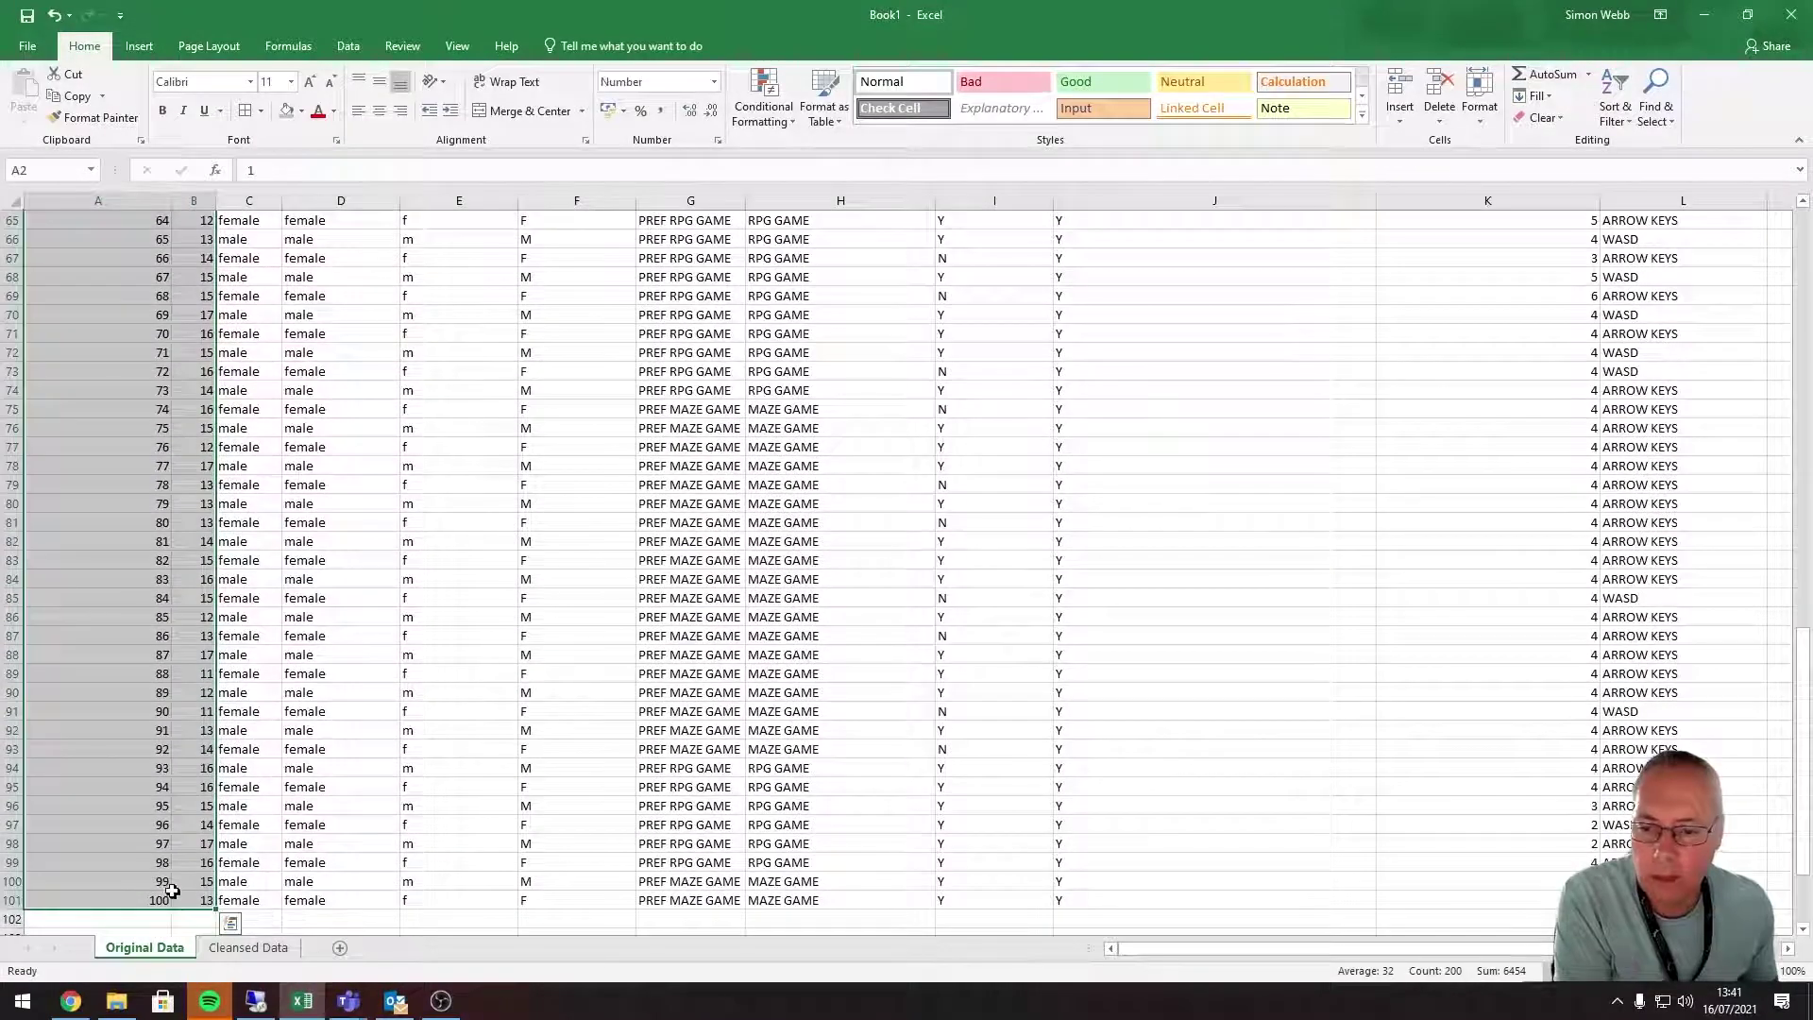
{"action": "key", "text": "ctrl+c"}
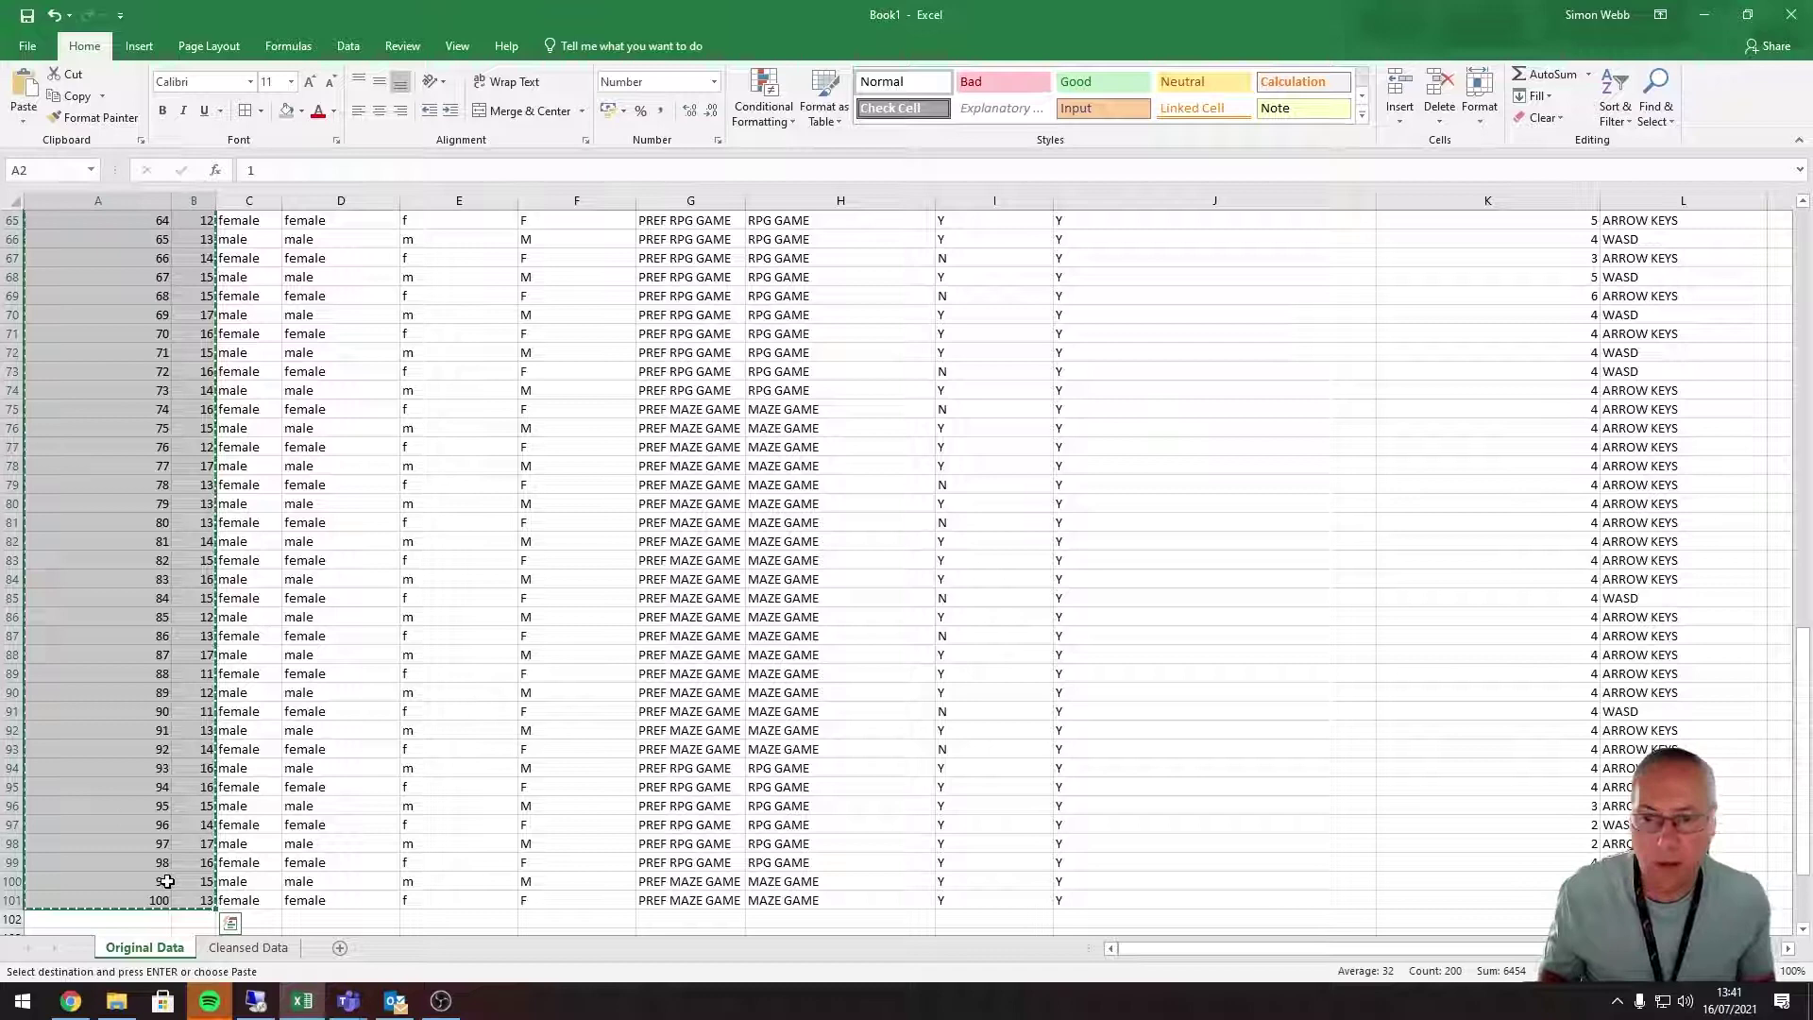
{"action": "left_click", "coordinate": [225, 950]}
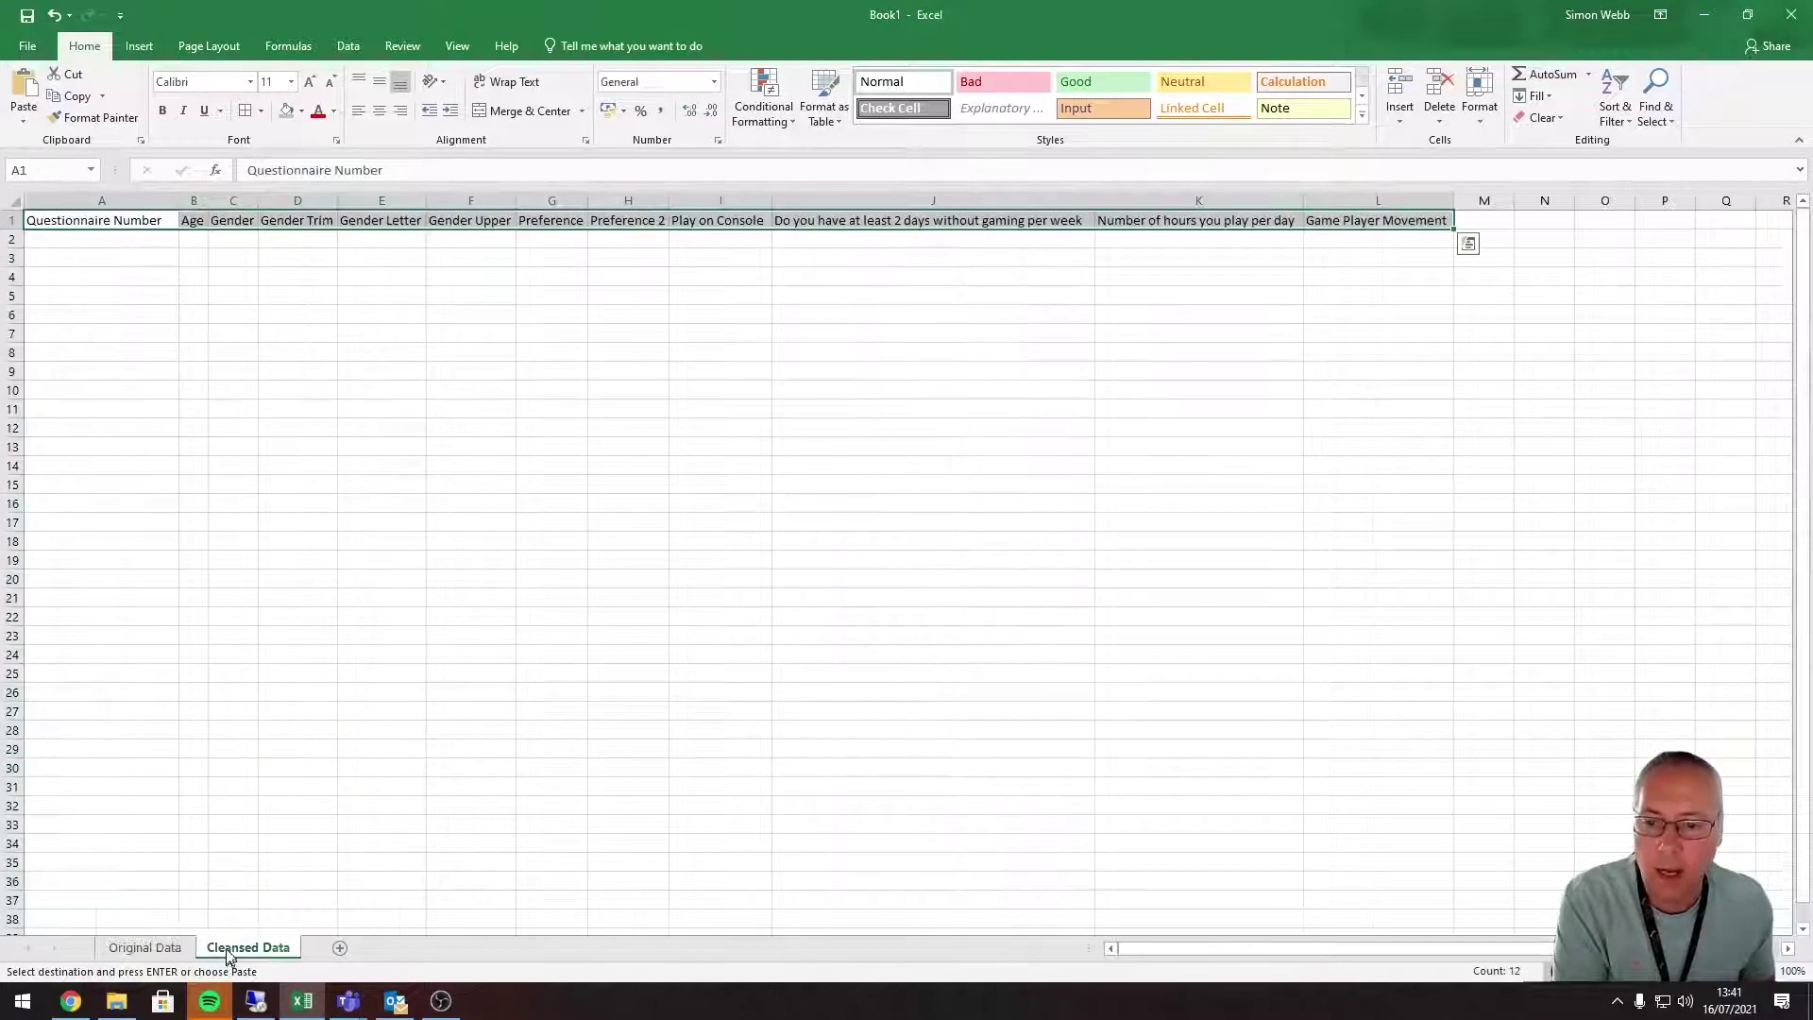
{"action": "left_click", "coordinate": [73, 238]}
{"action": "key", "text": "Return"}
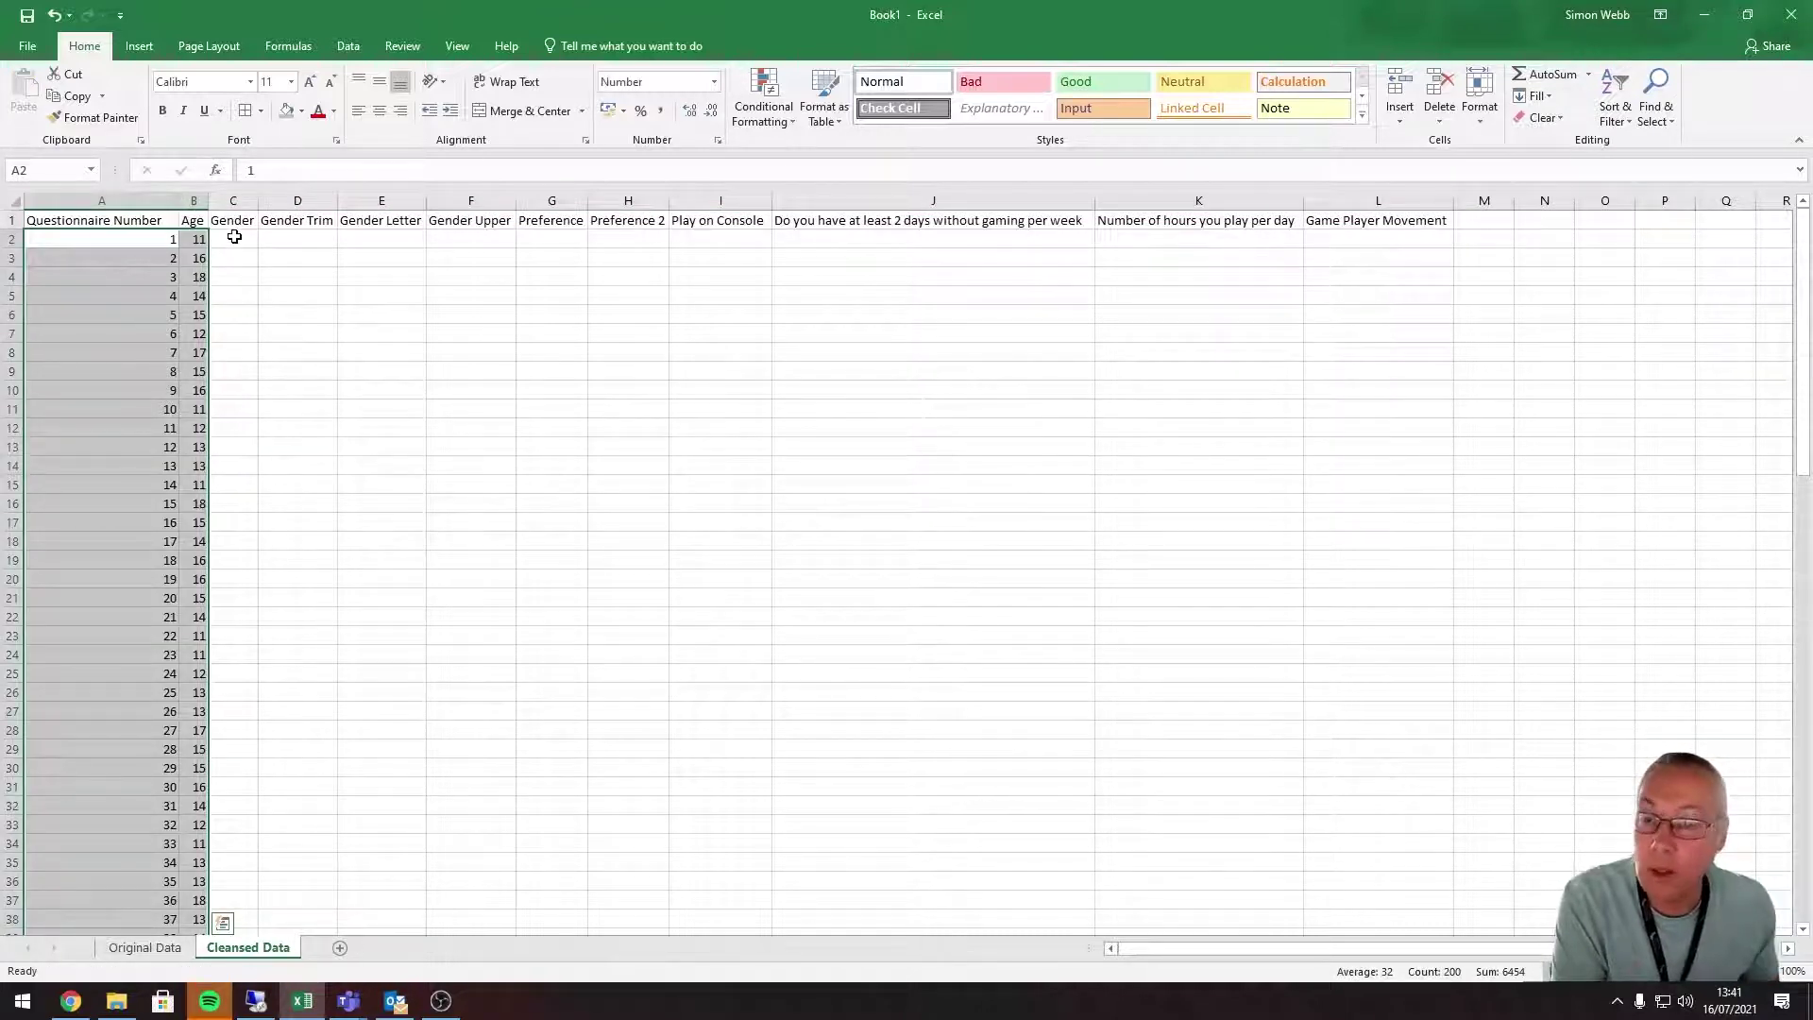
Step: Paste the Gender Upper column from Original Data as values into C2 of Cleansed Data
{"action": "left_click", "coordinate": [144, 947]}
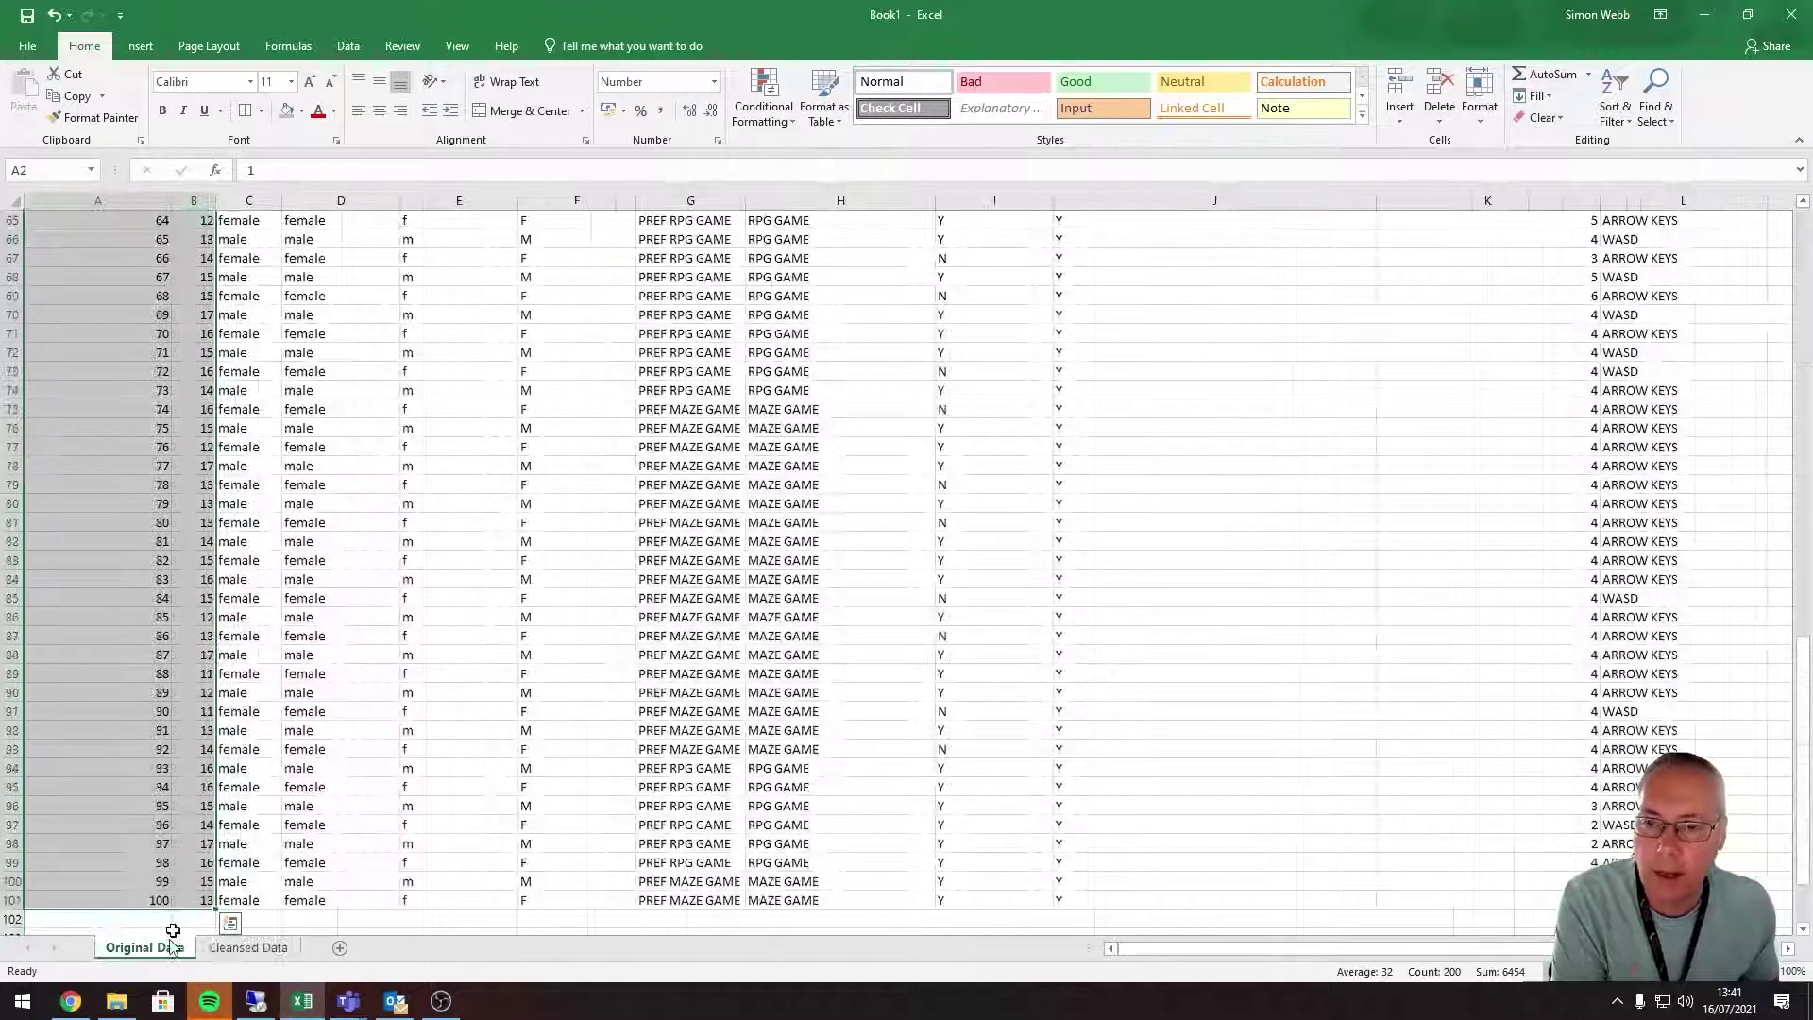
{"action": "scroll", "coordinate": [619, 484], "scroll_direction": "down", "scroll_amount": 3}
{"action": "scroll", "coordinate": [620, 483], "scroll_direction": "up", "scroll_amount": 11}
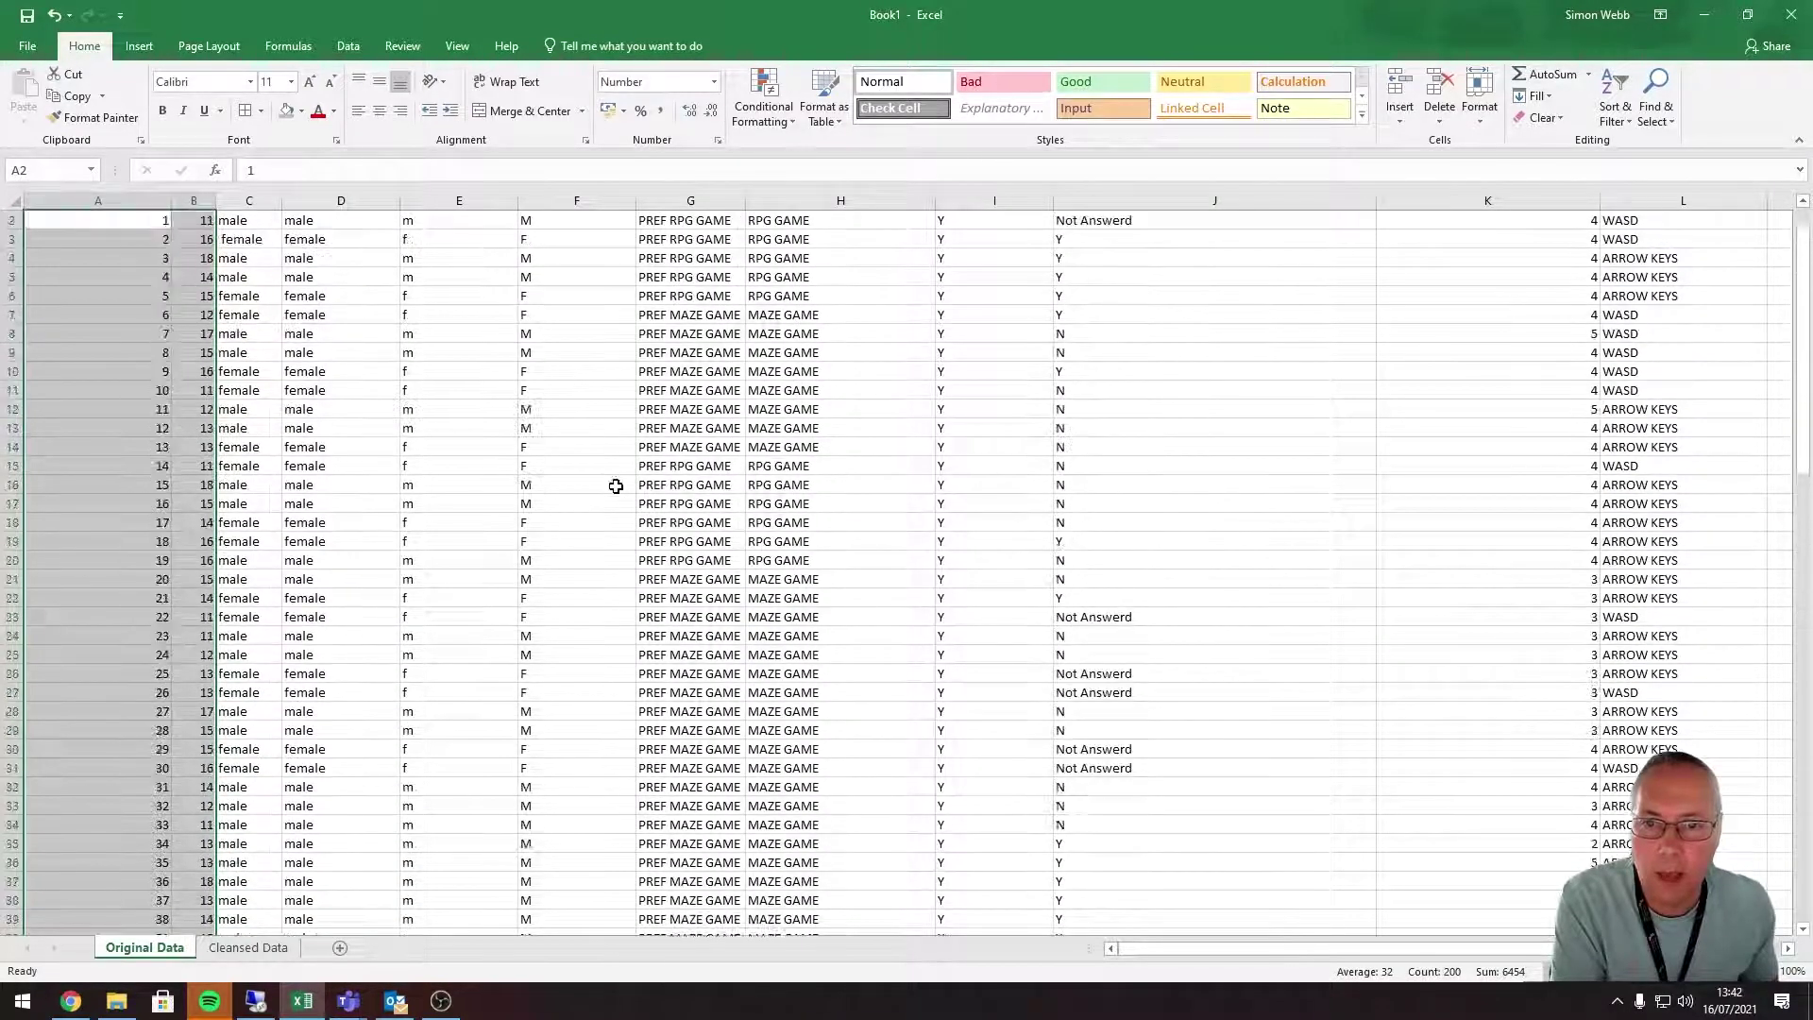
{"action": "left_click_drag", "start_coordinate": [563, 239], "coordinate": [595, 884]}
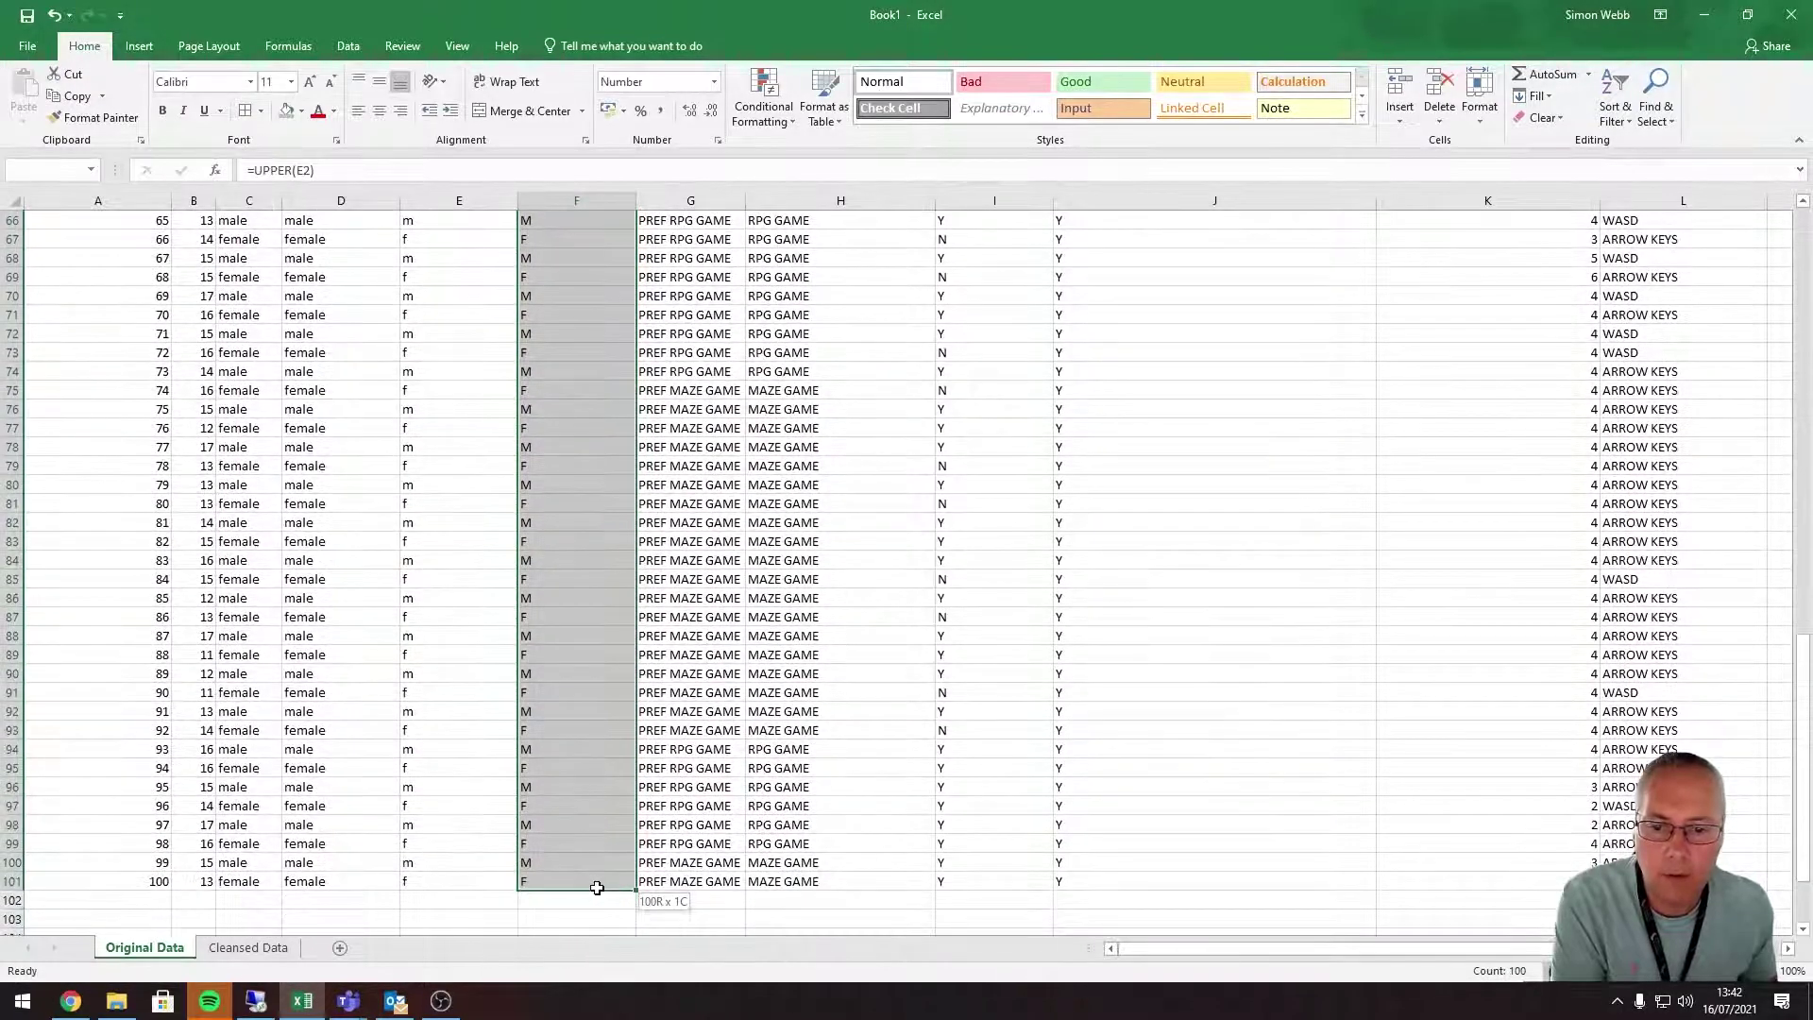
{"action": "key", "text": "ctrl+c"}
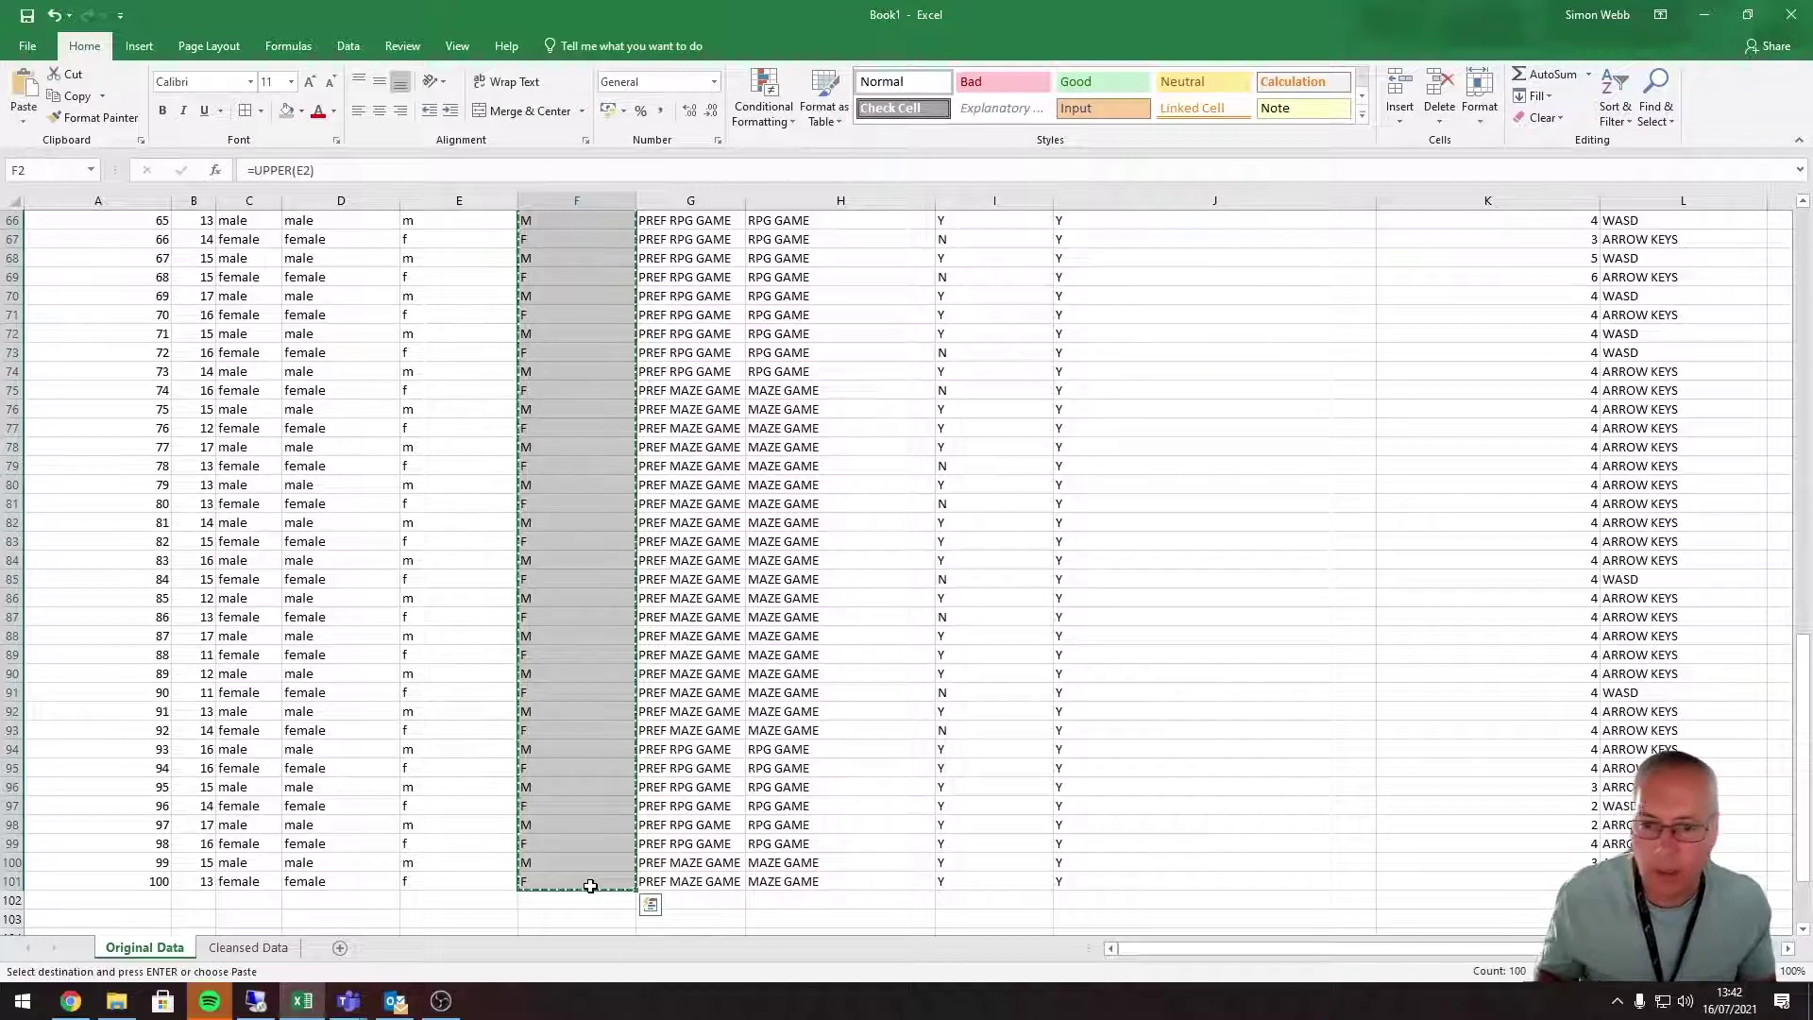
{"action": "left_click", "coordinate": [247, 947]}
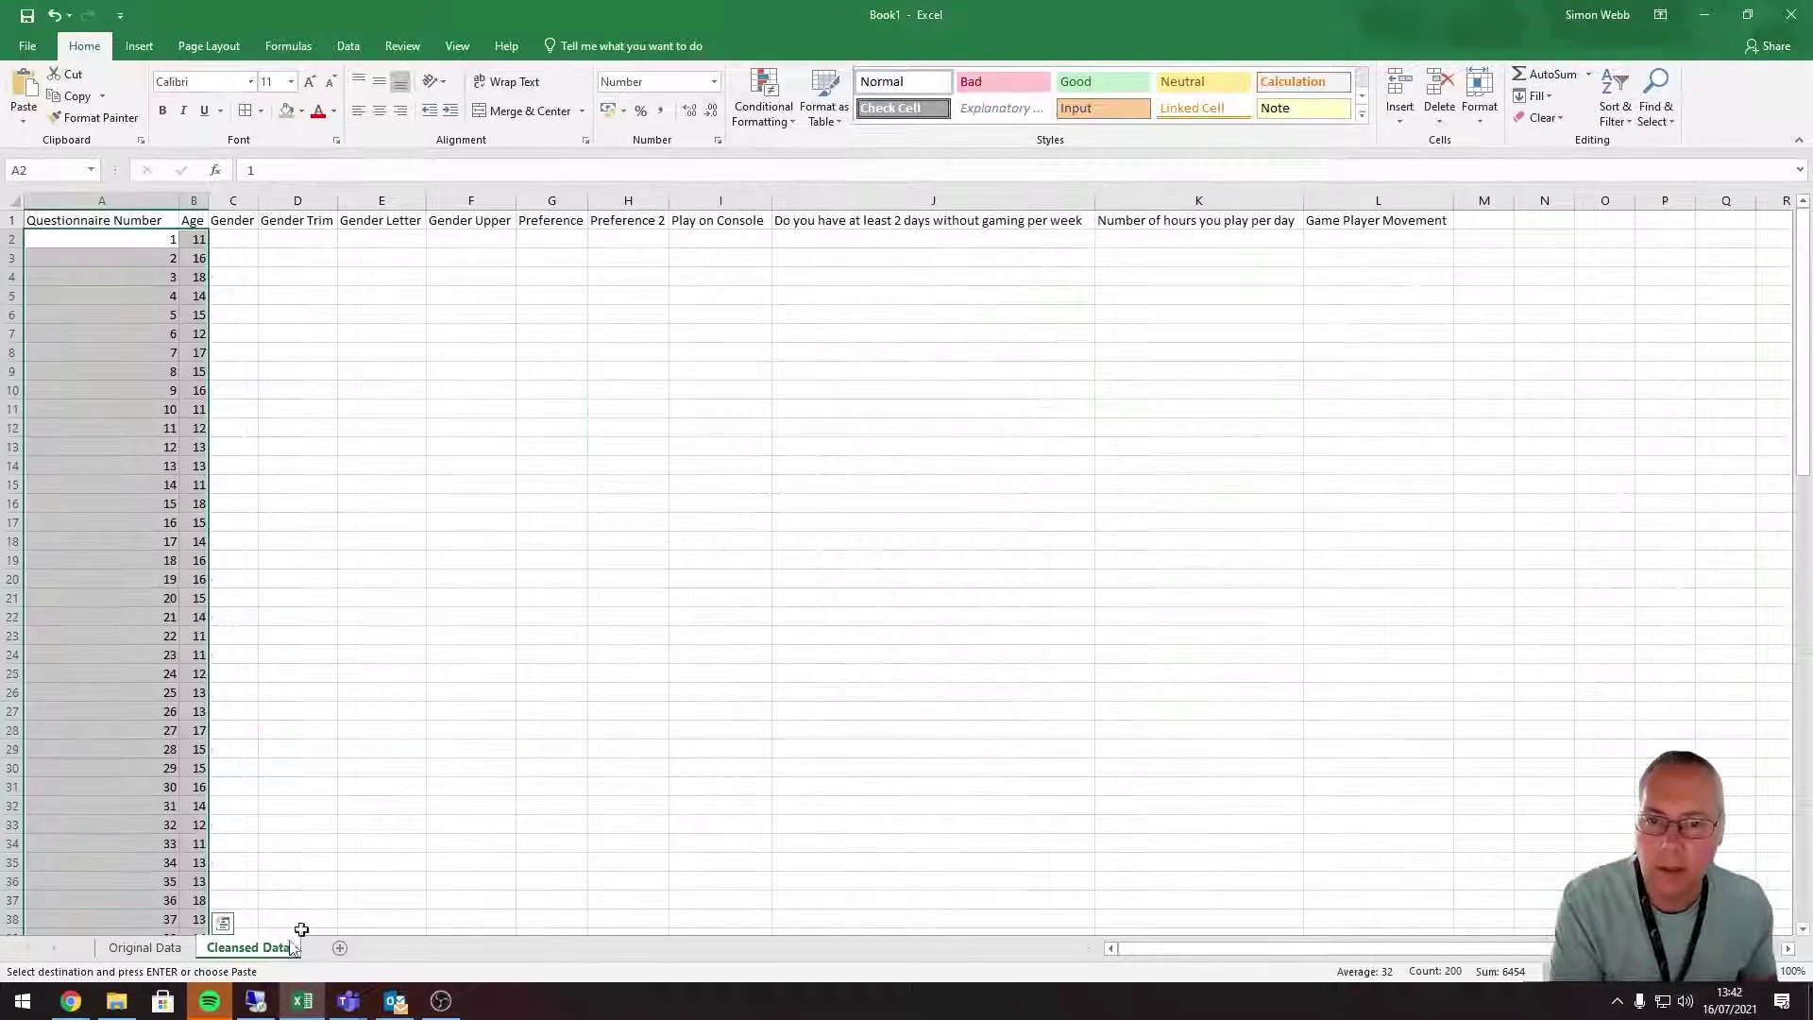
{"action": "right_click", "coordinate": [229, 239]}
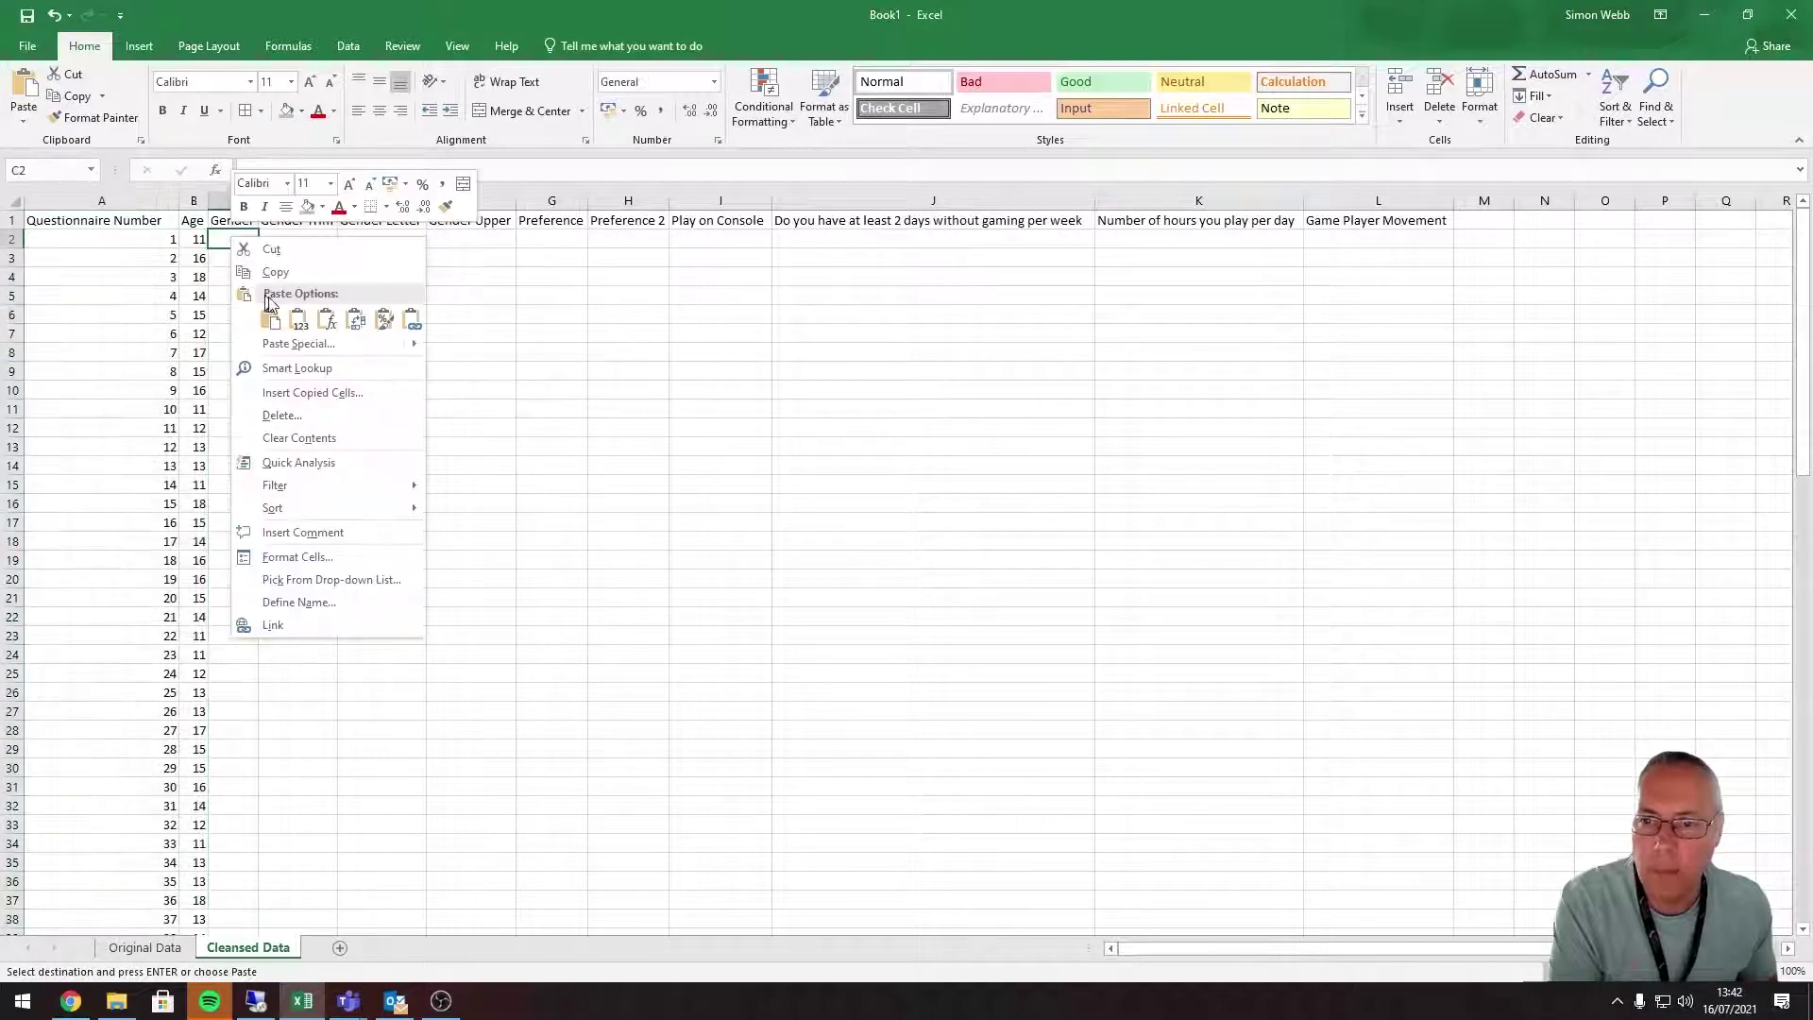
{"action": "mouse_move", "coordinate": [415, 353]}
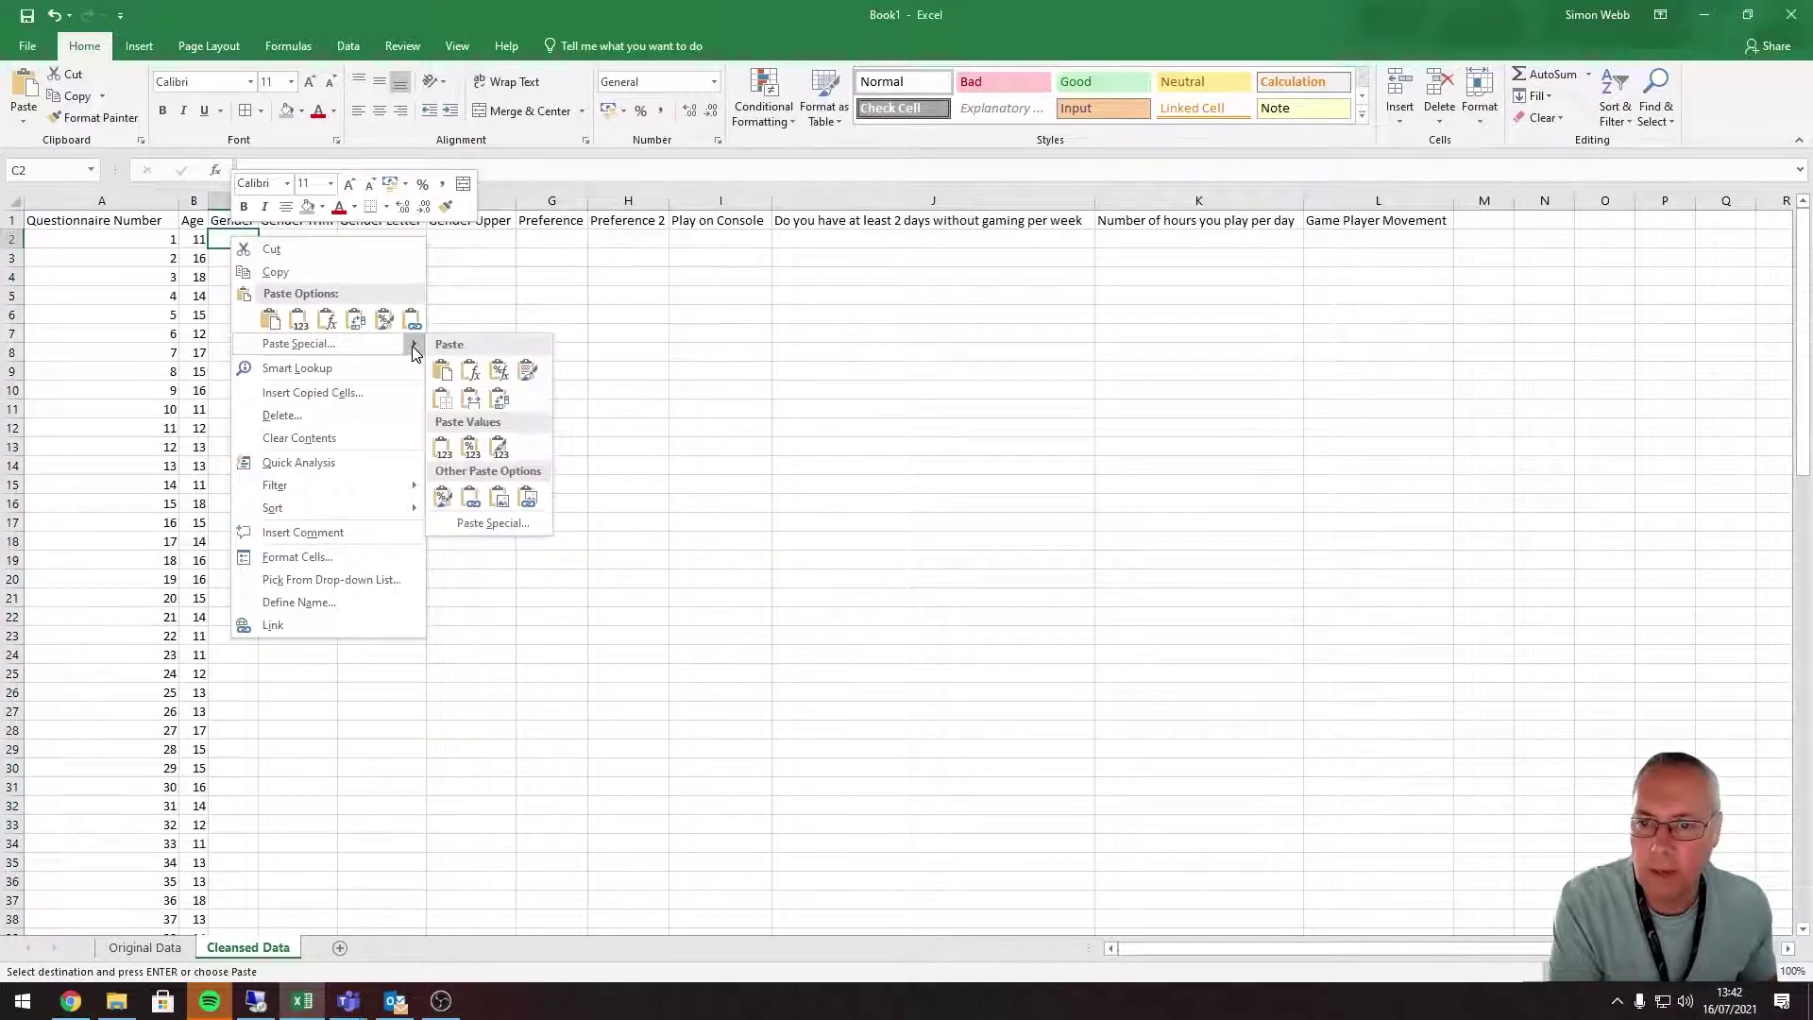
{"action": "left_click", "coordinate": [444, 453]}
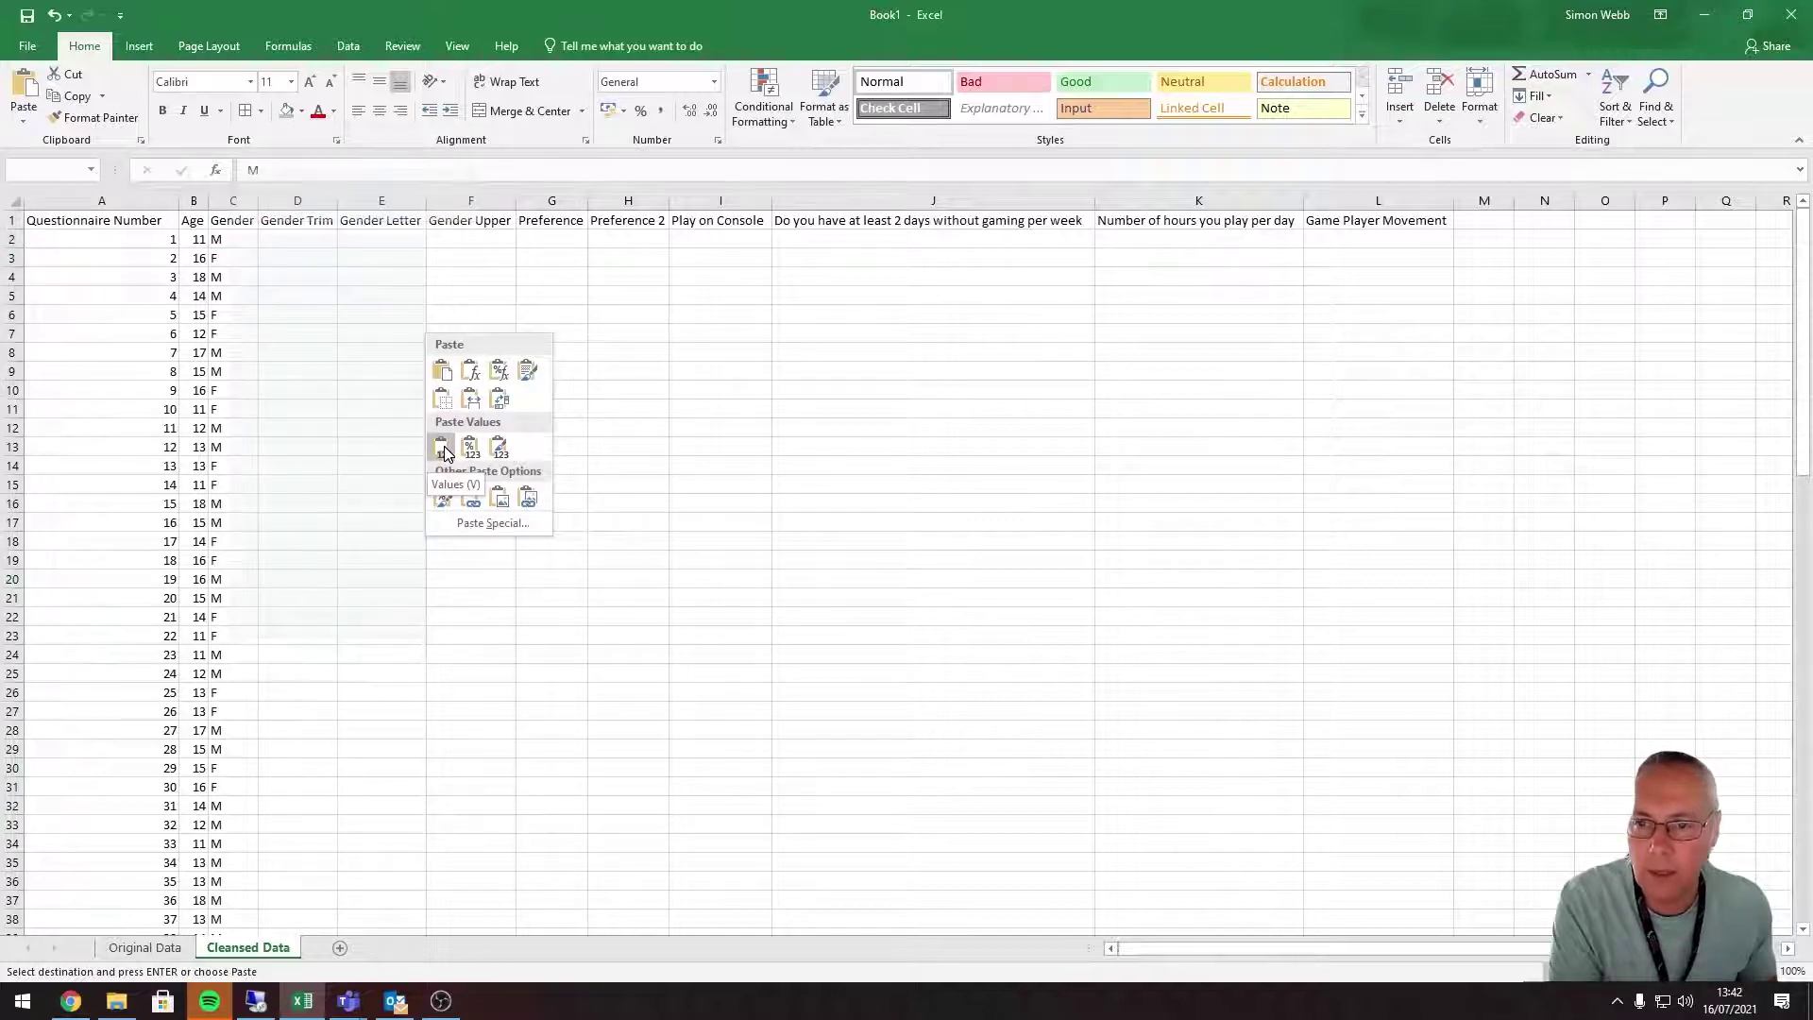
{"action": "left_click", "coordinate": [444, 453]}
{"action": "left_click", "coordinate": [363, 444]}
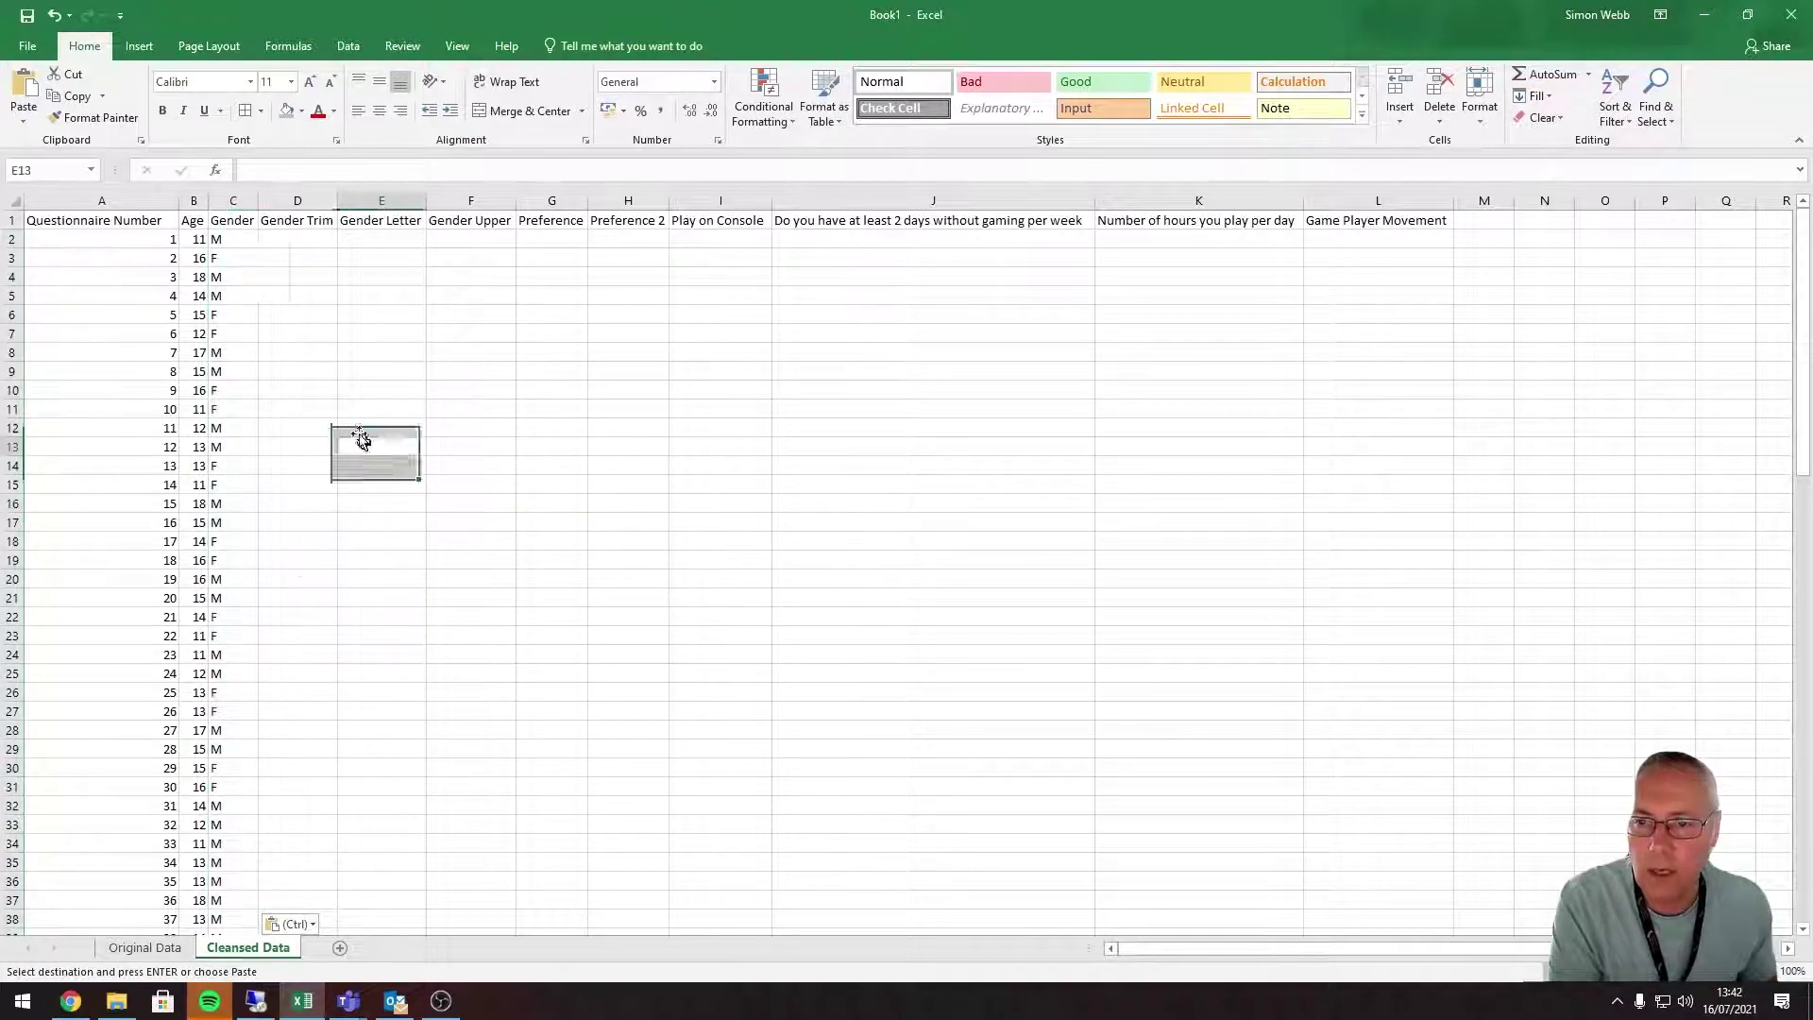
{"action": "left_click", "coordinate": [237, 247]}
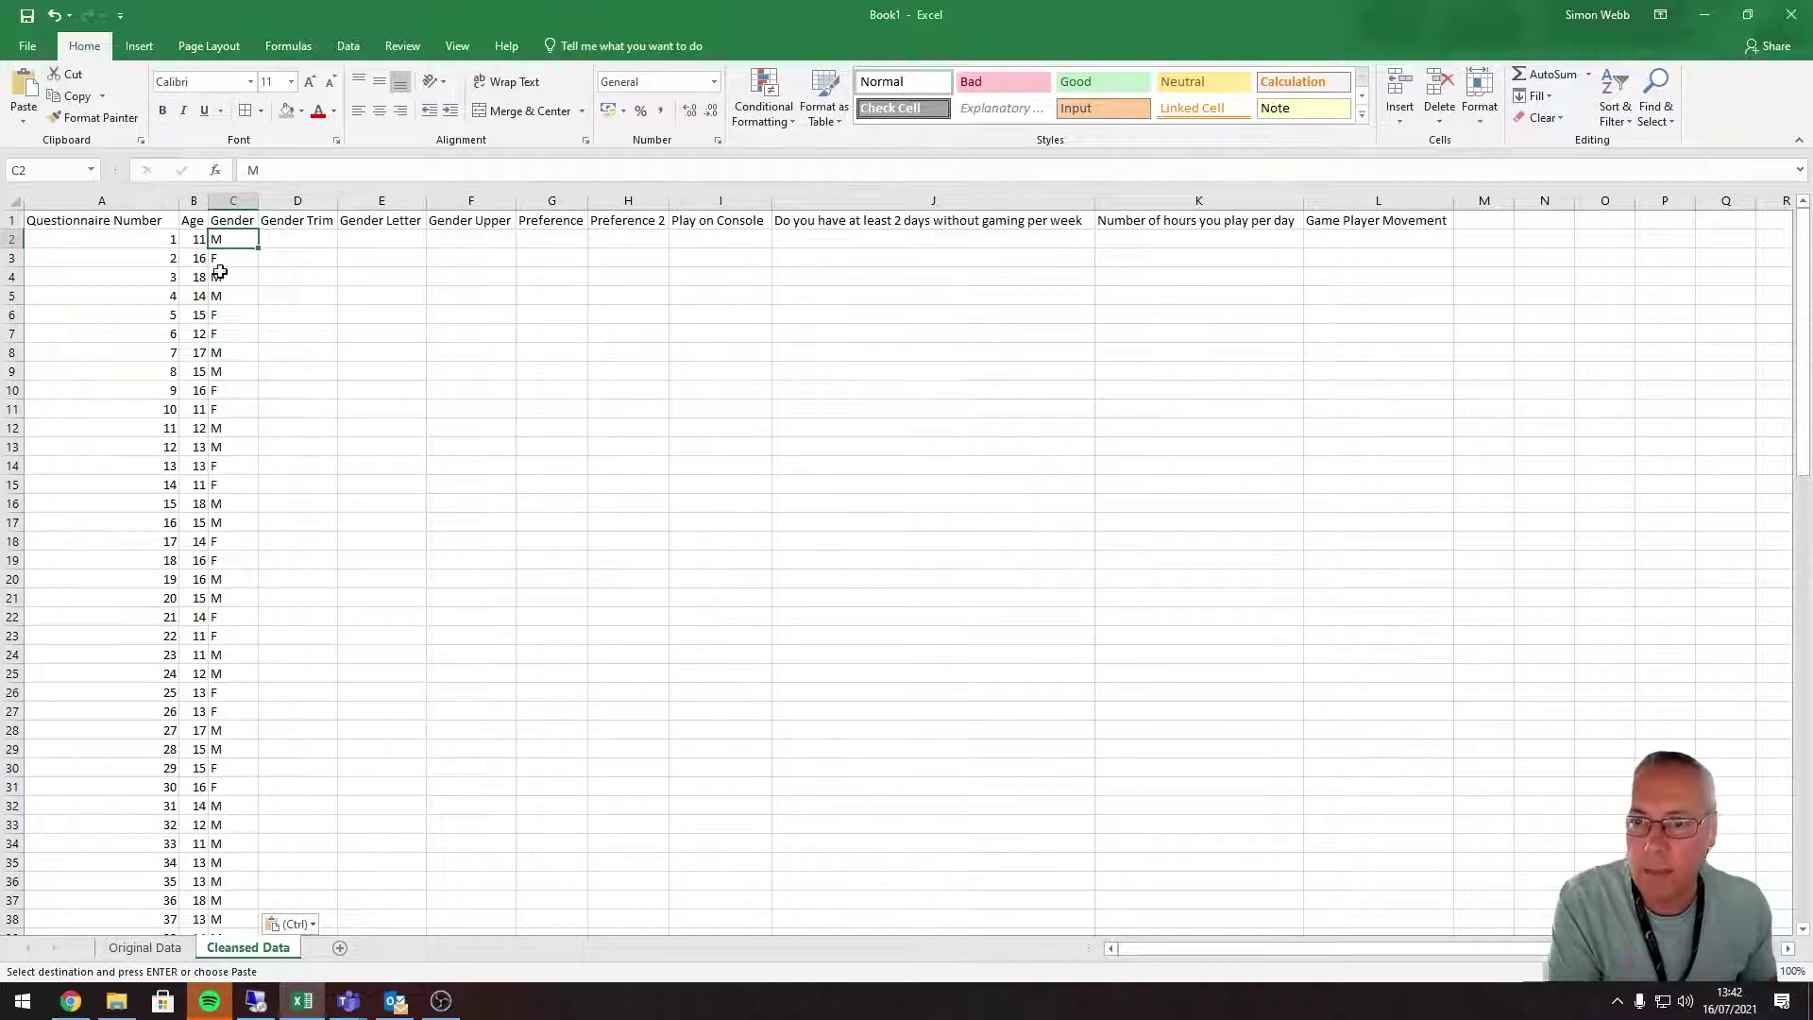
Step: Verify the UPPER formula in cell F2 of Original Data
{"action": "left_click", "coordinate": [144, 947]}
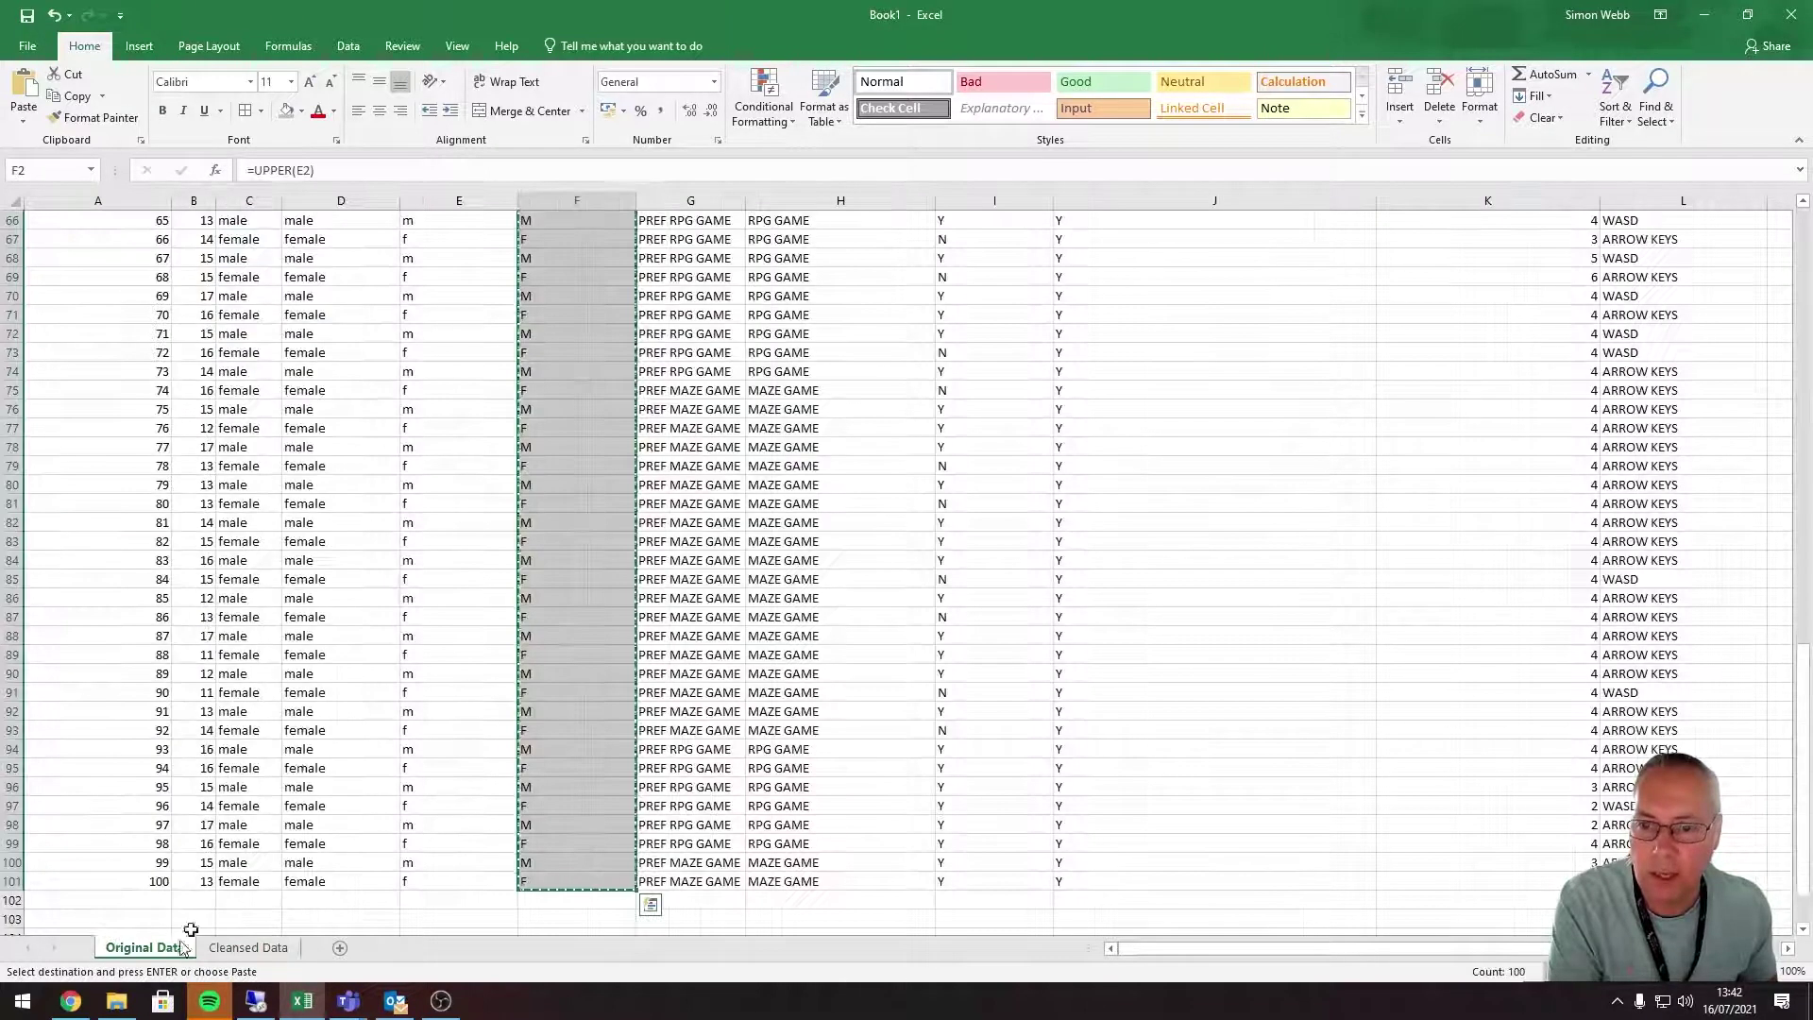
{"action": "scroll", "coordinate": [526, 325], "scroll_direction": "up", "scroll_amount": 20}
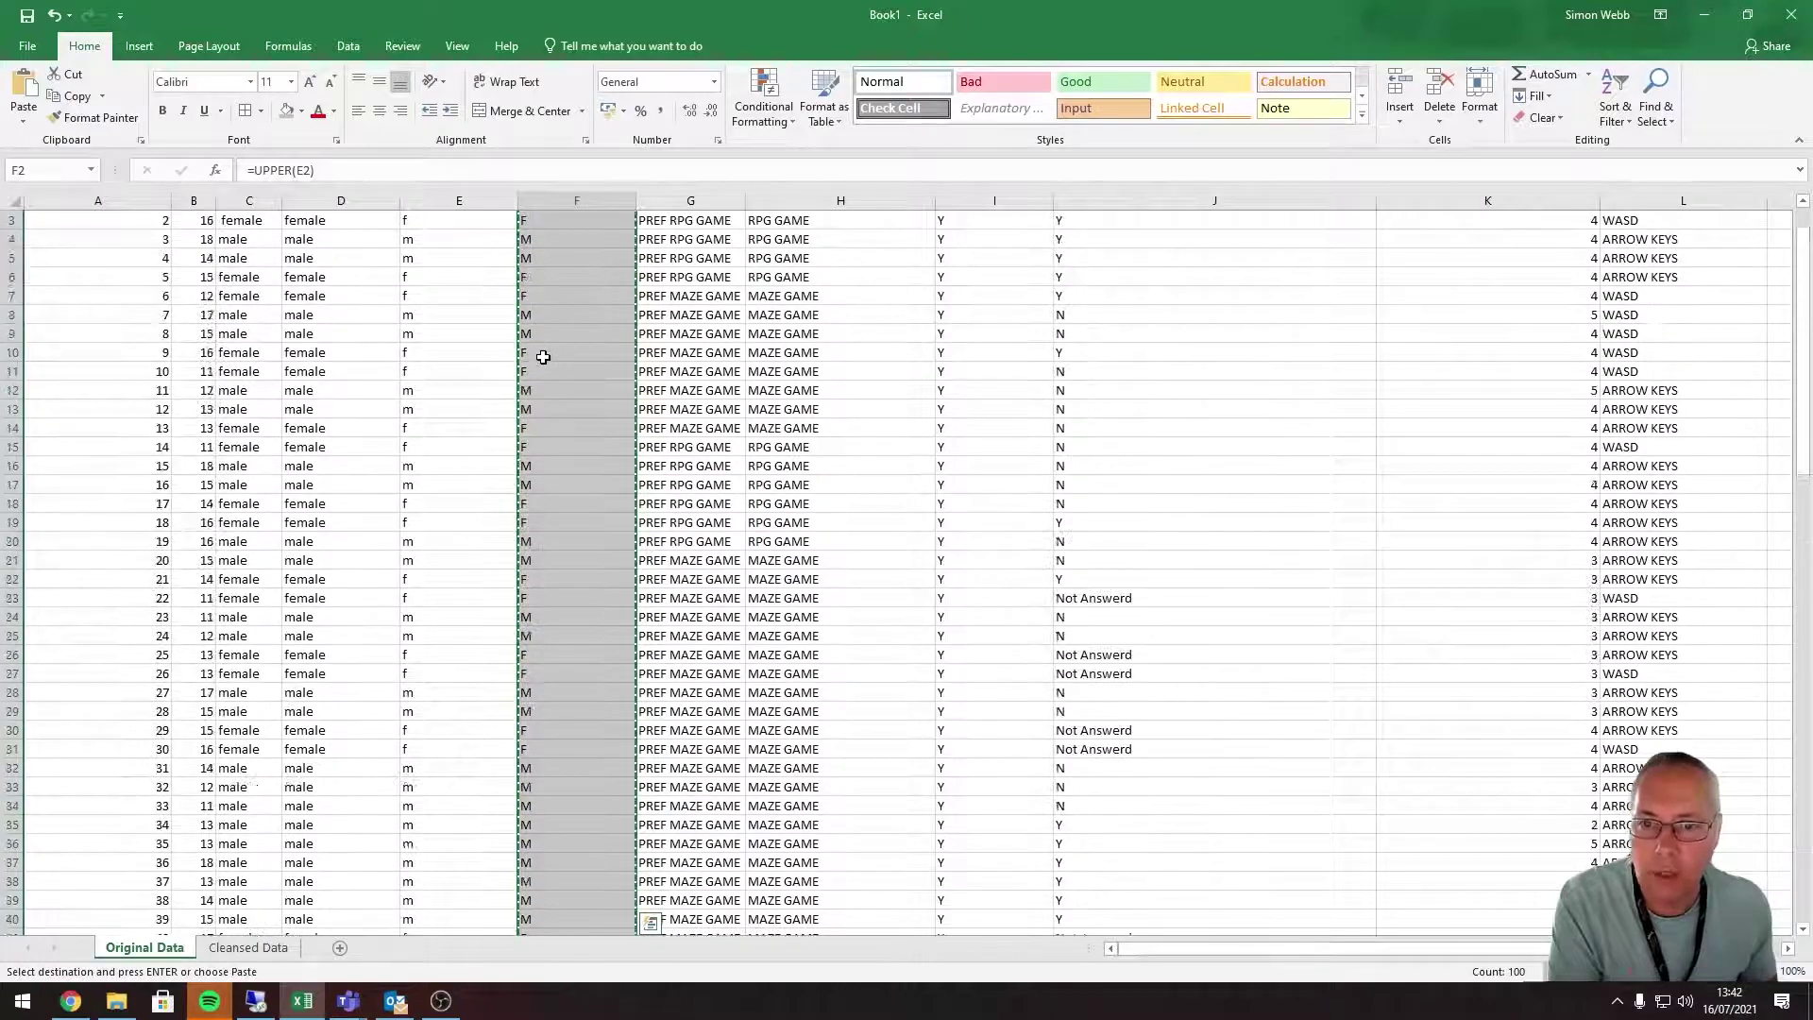
{"action": "left_click", "coordinate": [571, 389]}
{"action": "left_click", "coordinate": [566, 239]}
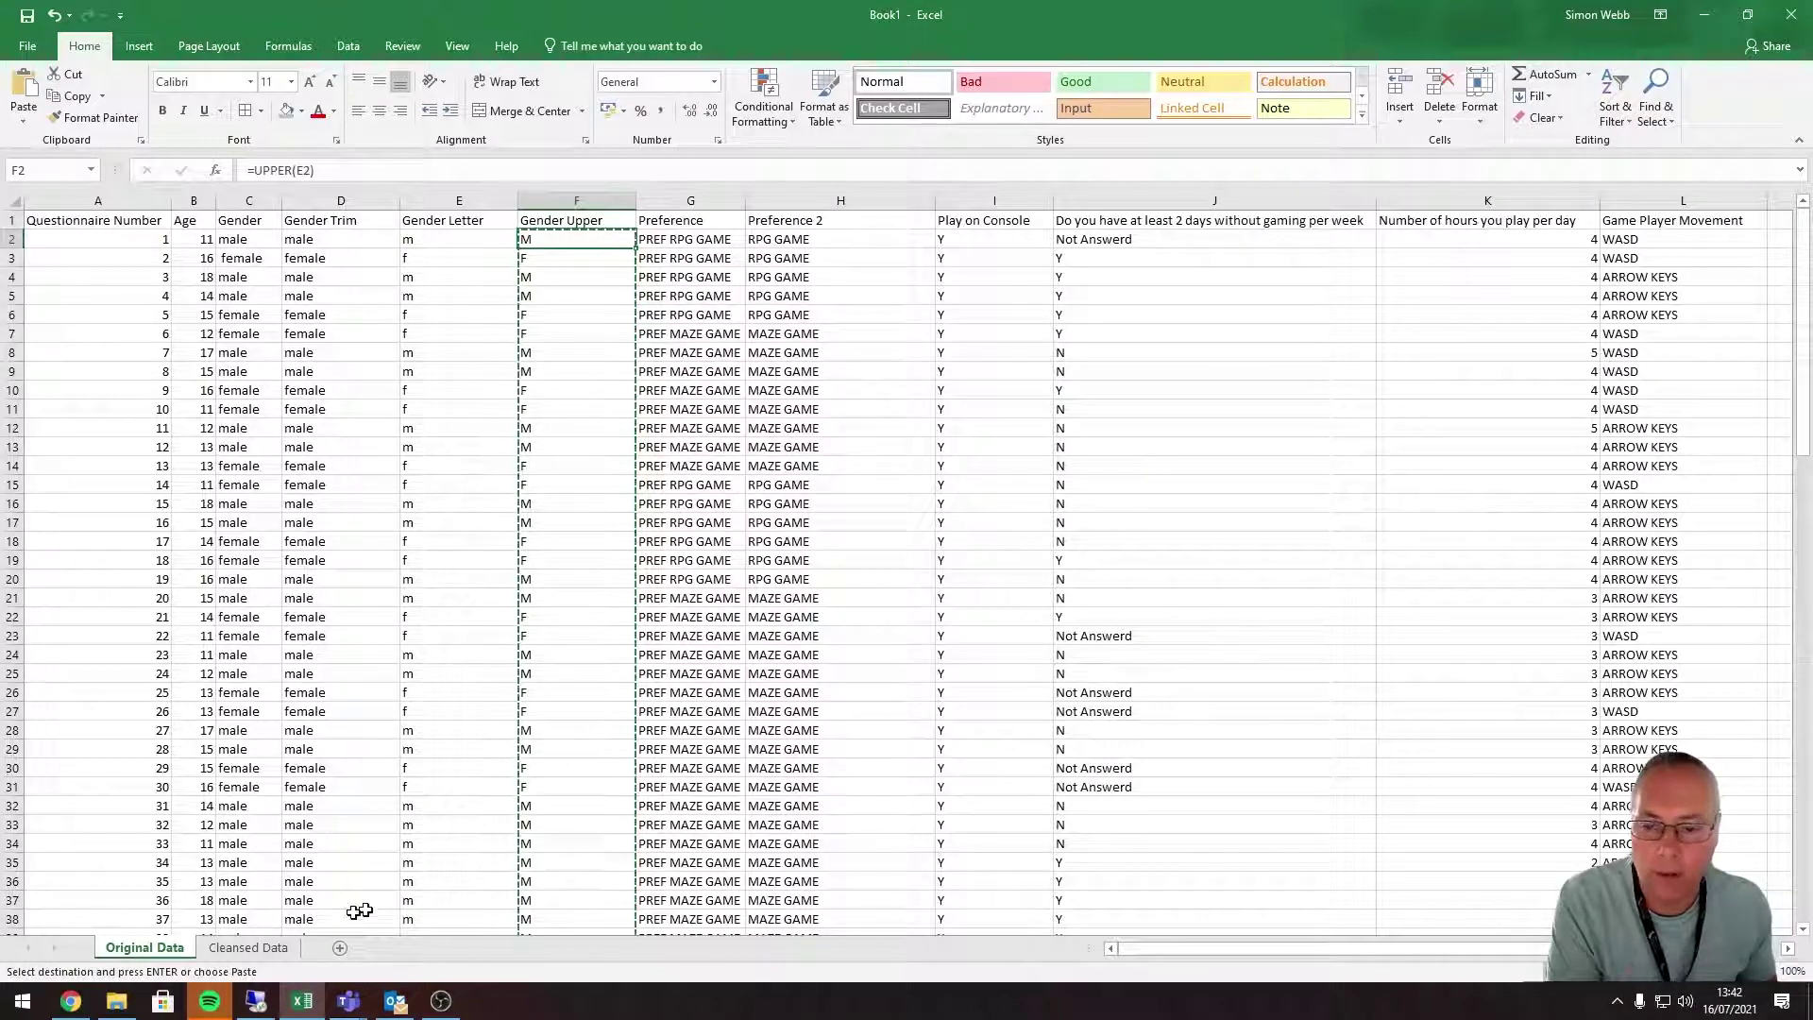
{"action": "left_click", "coordinate": [248, 947]}
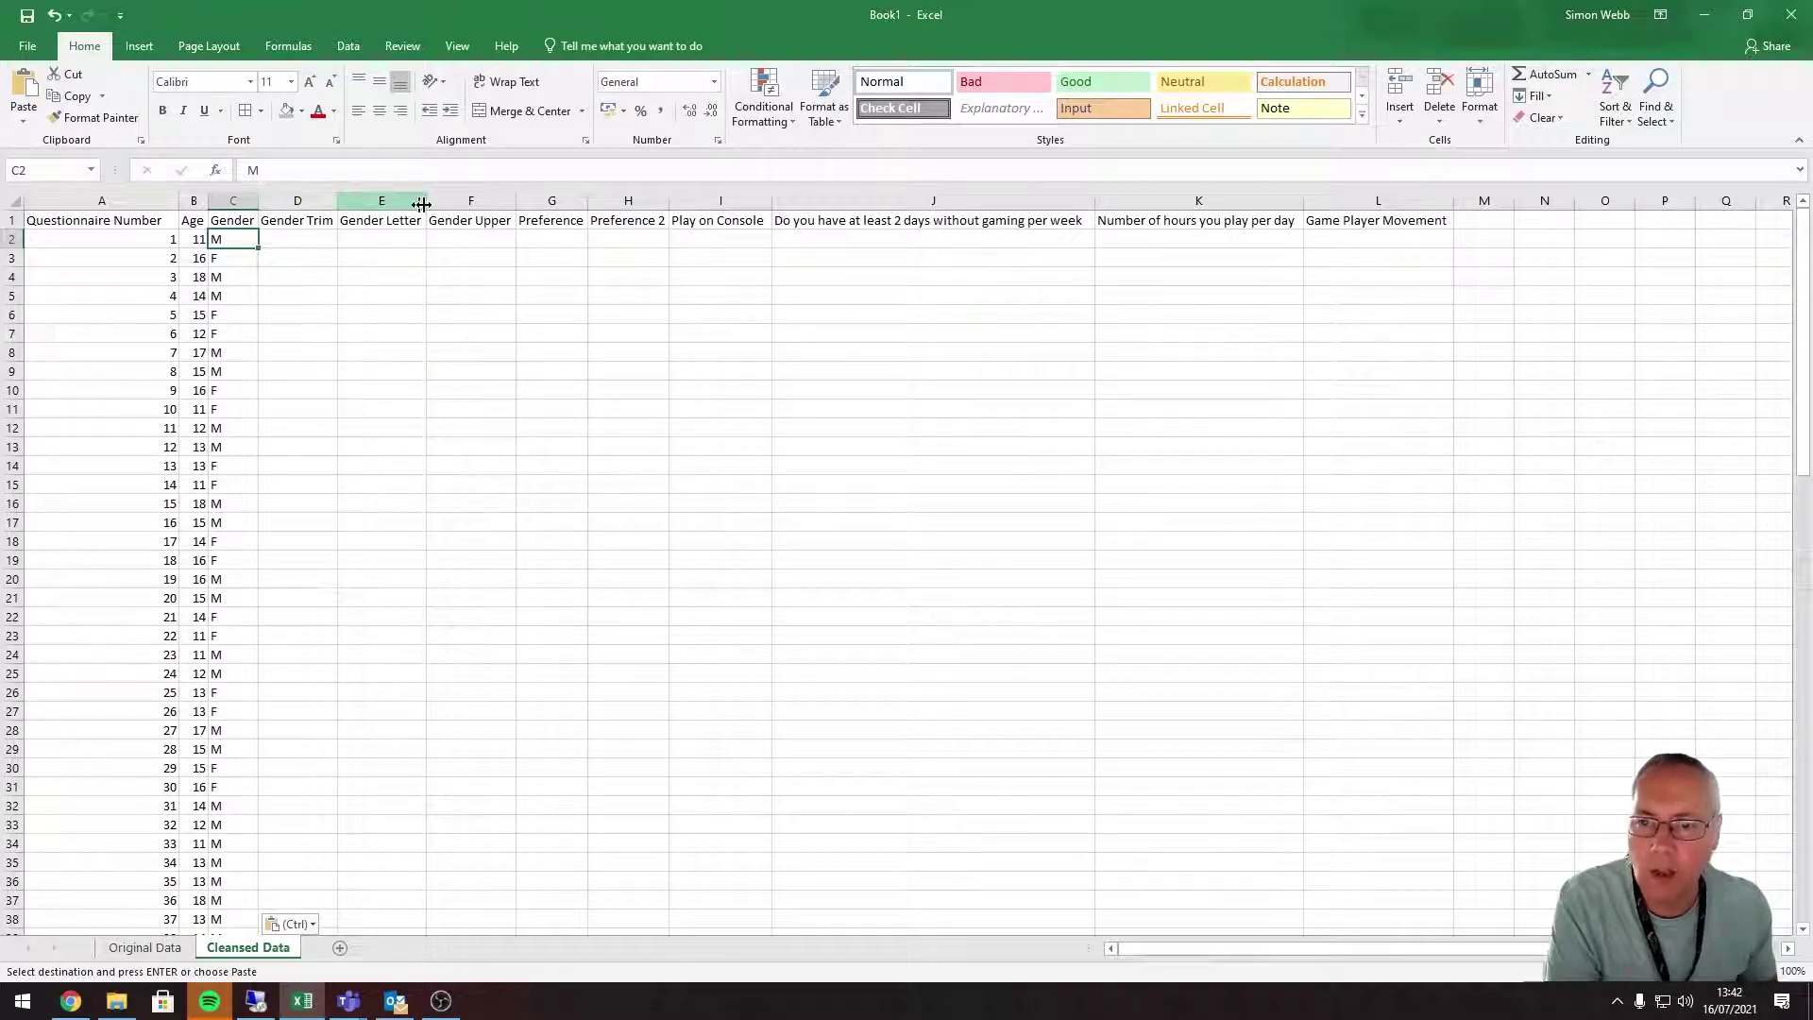
Step: Delete the Gender Trim, Gender Letter and Gender Upper columns (D:F)
{"action": "left_click", "coordinate": [305, 201]}
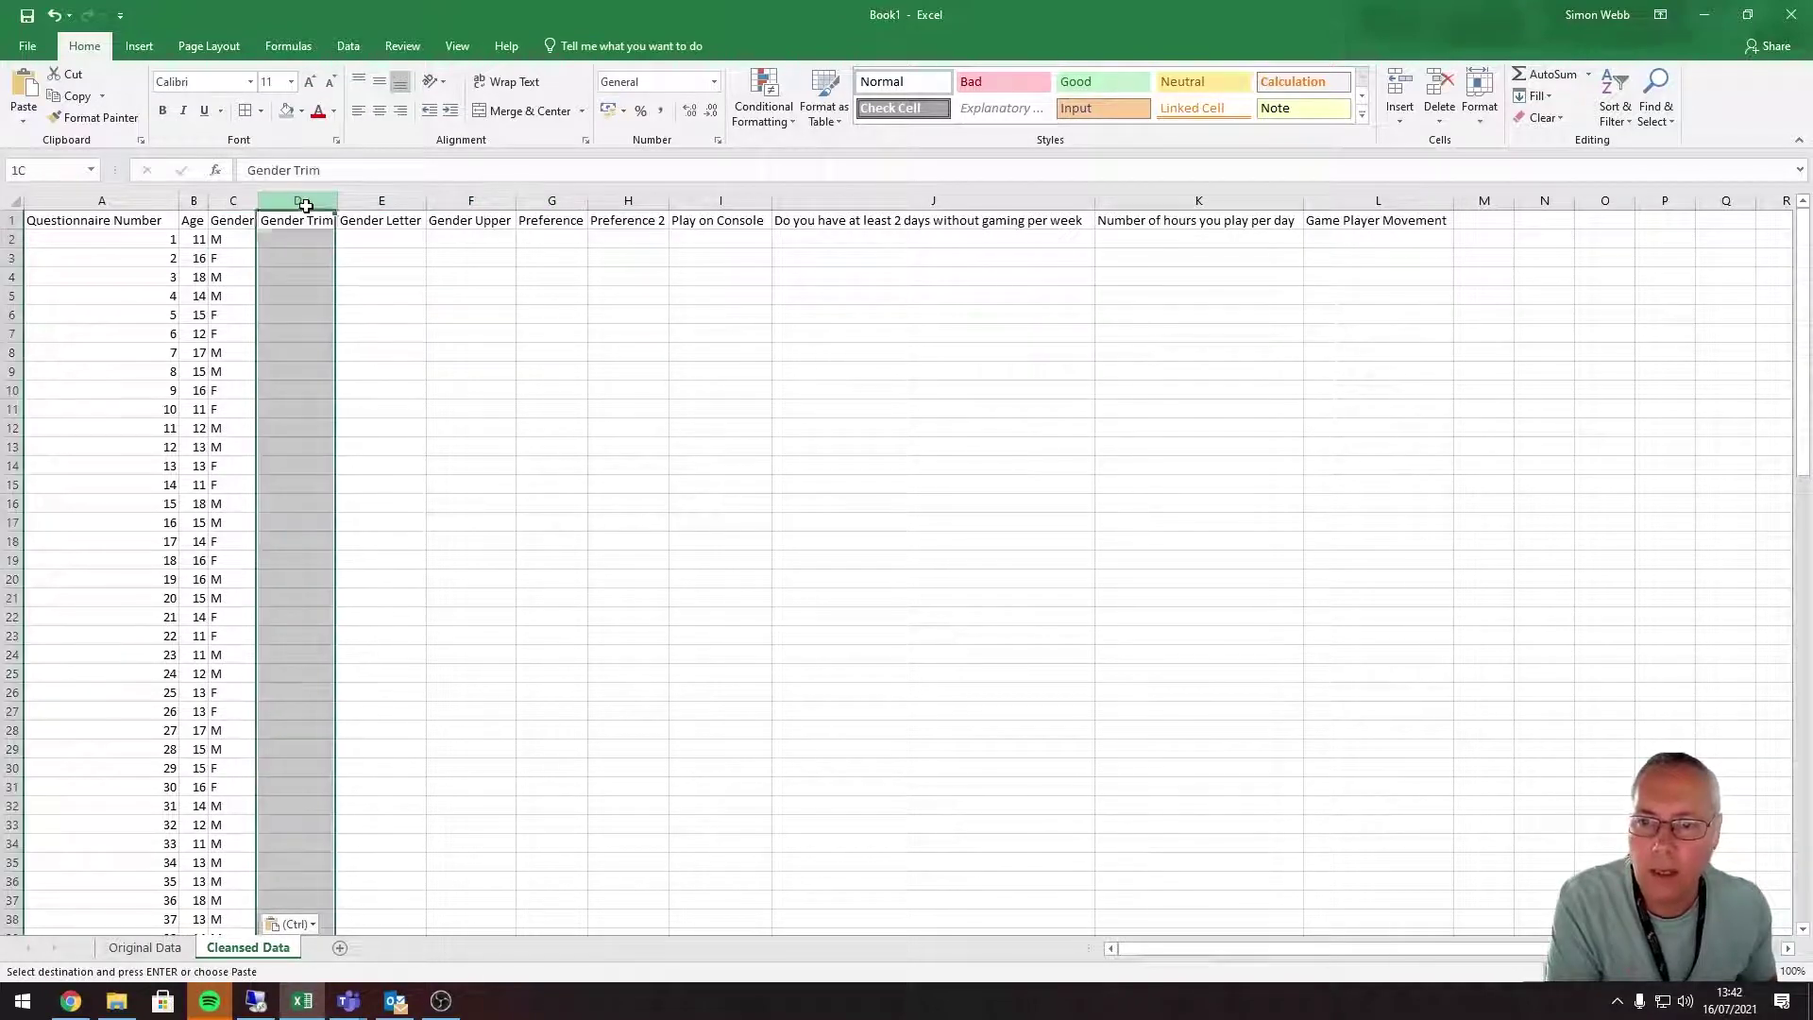
{"action": "left_click_drag", "start_coordinate": [305, 201], "coordinate": [457, 201]}
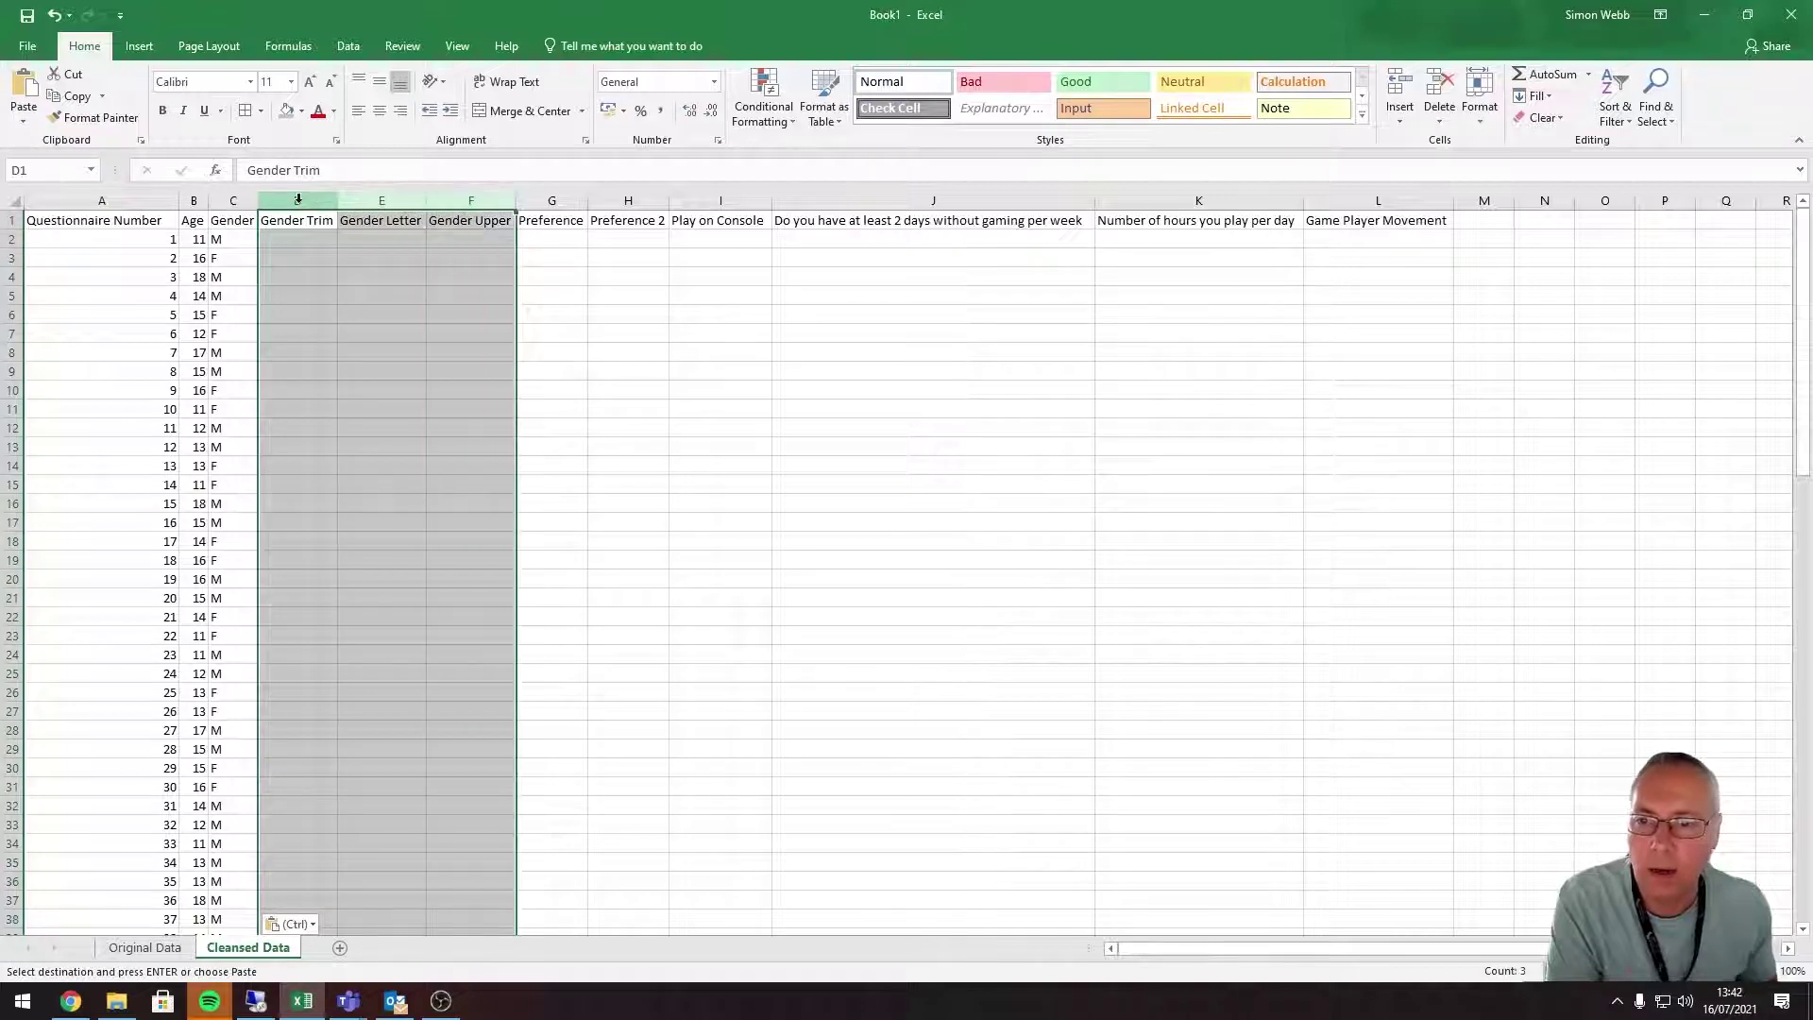
{"action": "left_click_drag", "start_coordinate": [299, 199], "coordinate": [448, 195]}
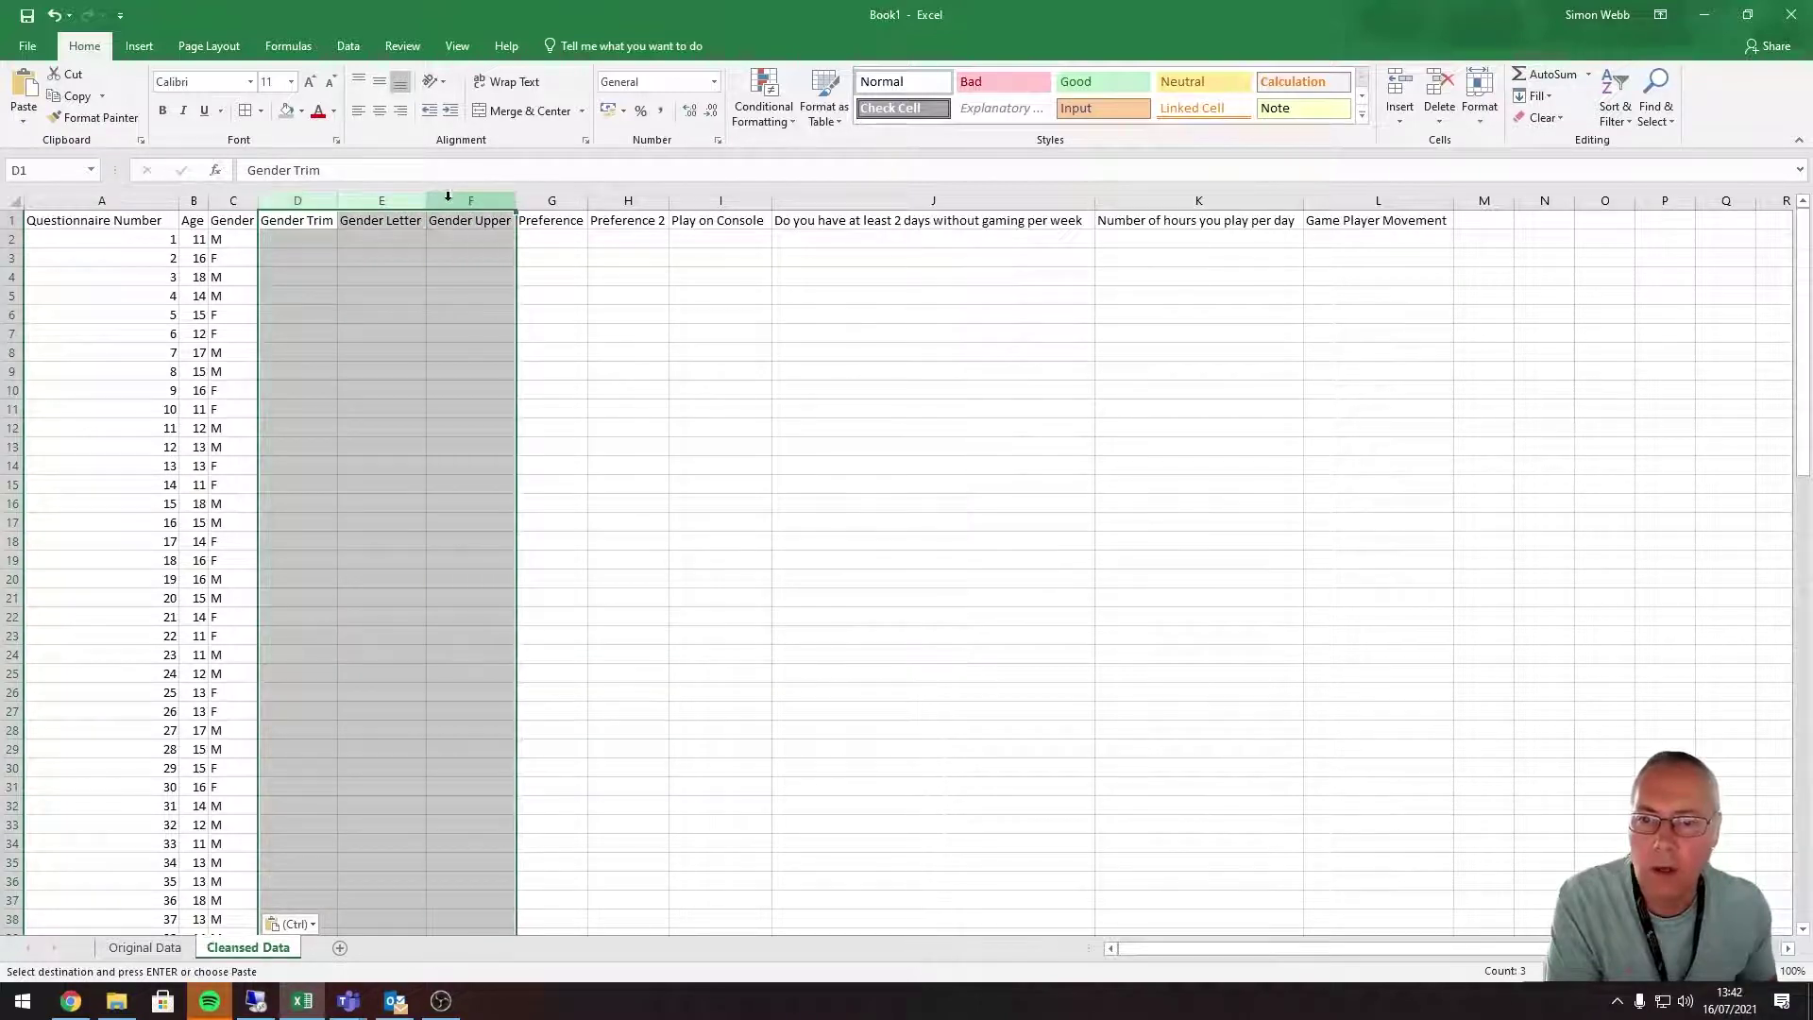
{"action": "right_click", "coordinate": [407, 199]}
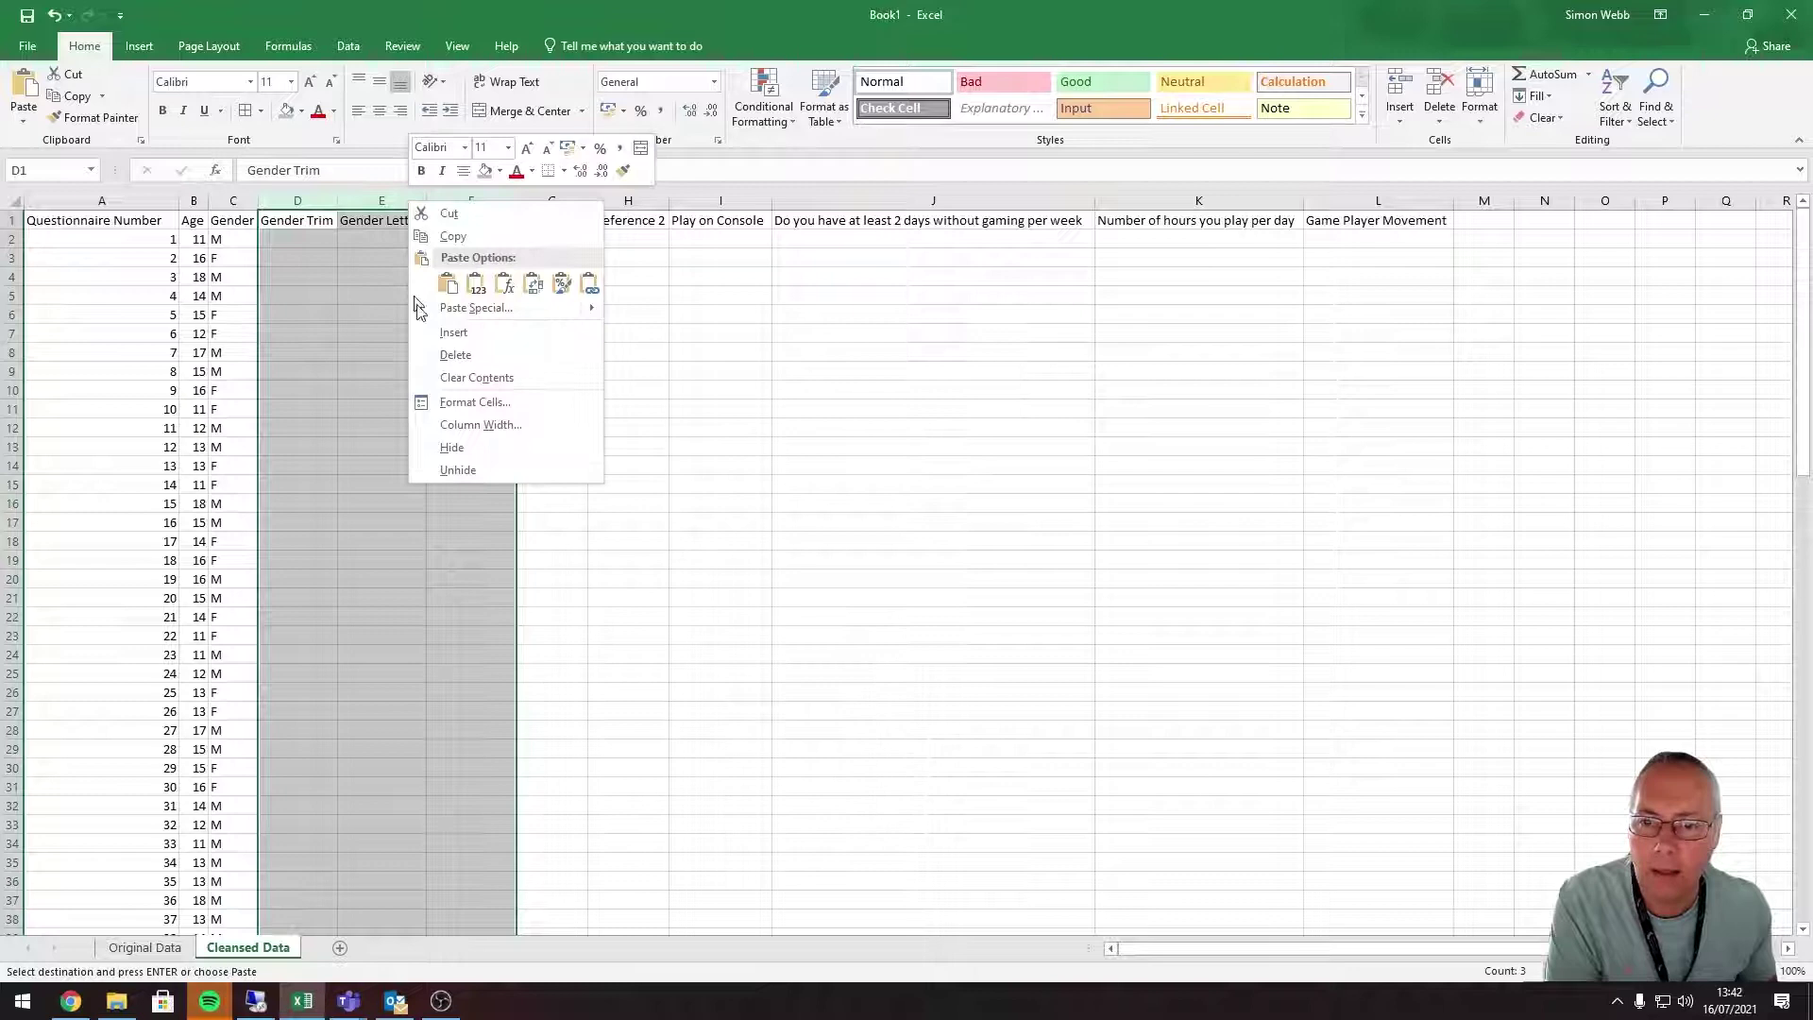
{"action": "left_click", "coordinate": [456, 356]}
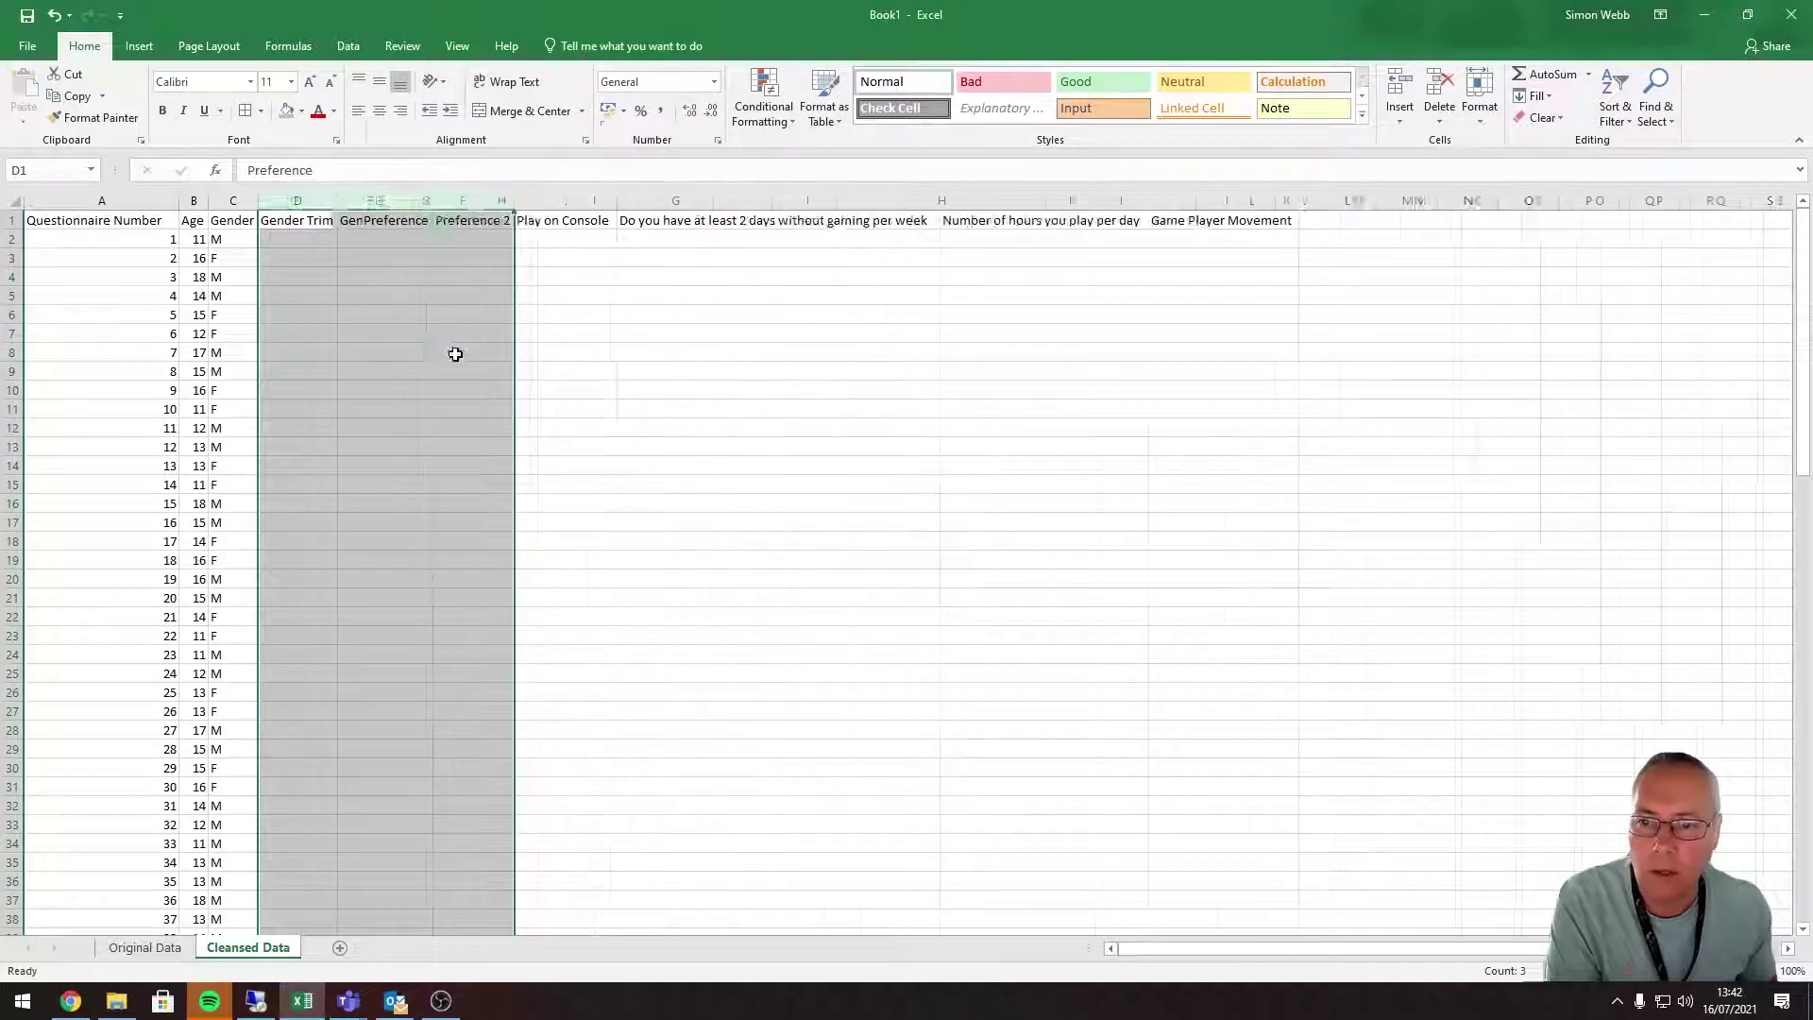
Step: Delete the Preference 2 column, now in column E
{"action": "right_click", "coordinate": [378, 197]}
{"action": "left_click", "coordinate": [363, 254]}
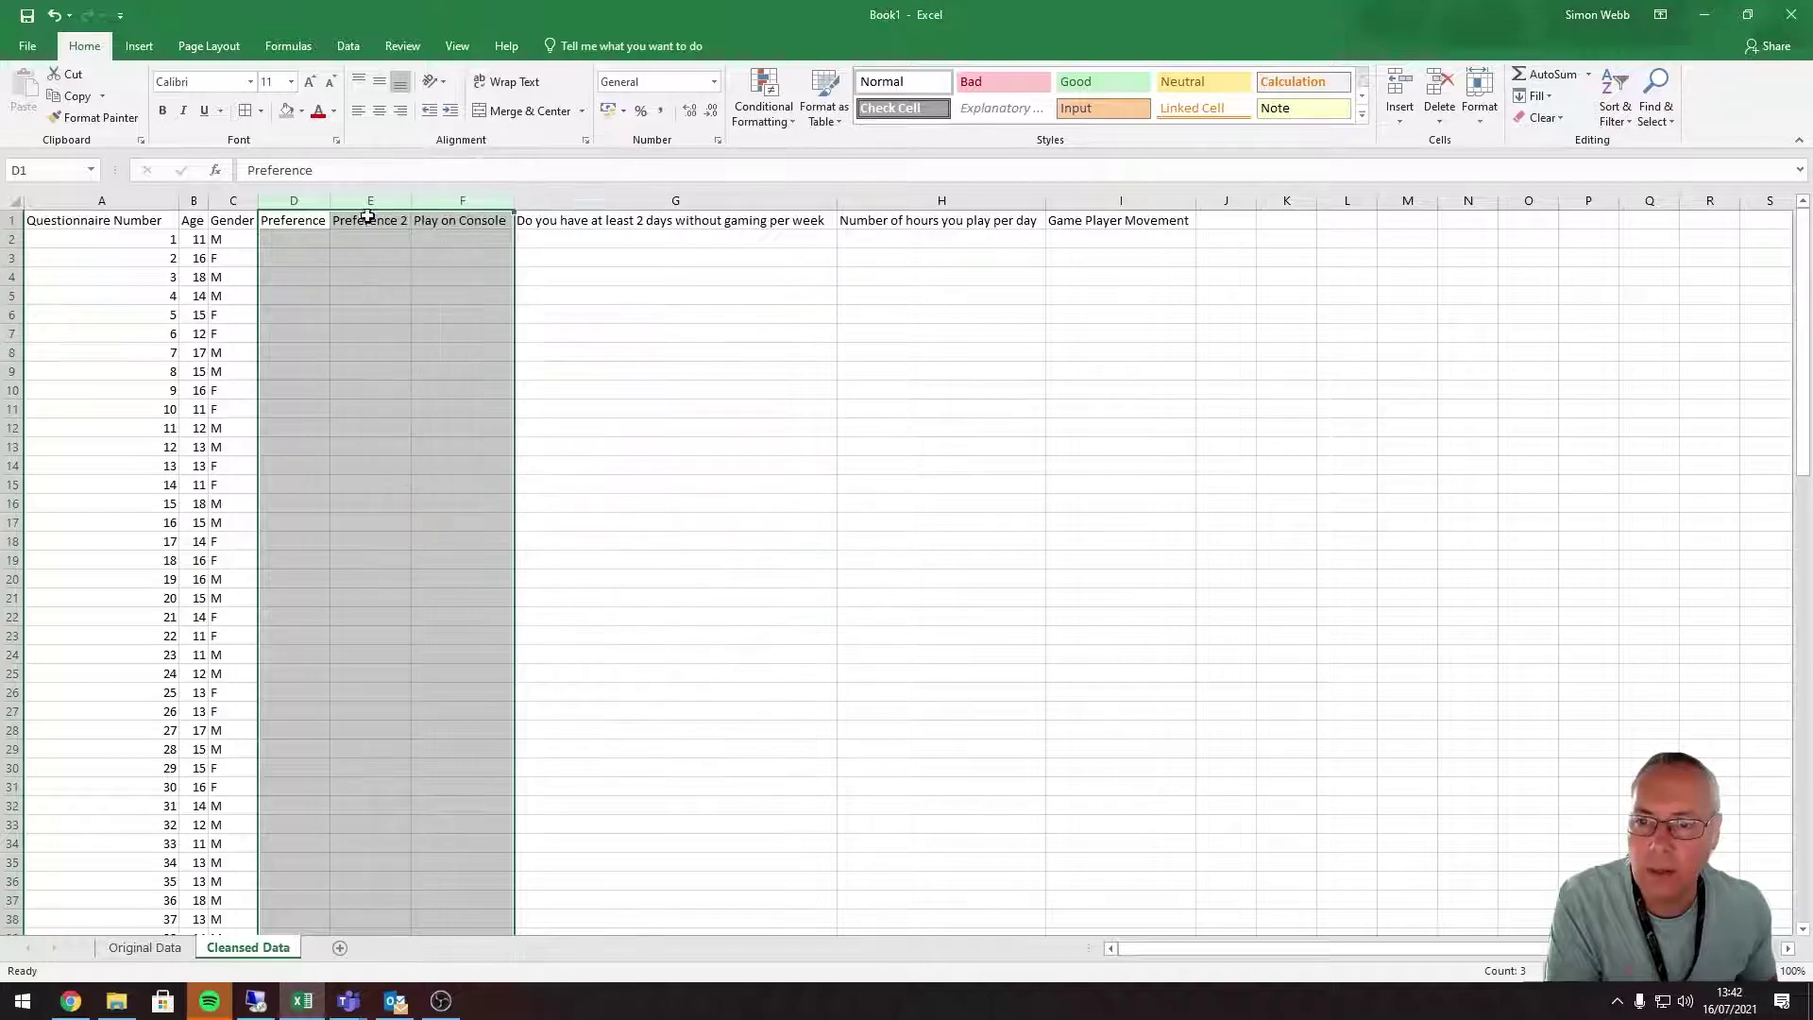
{"action": "left_click", "coordinate": [370, 200]}
{"action": "right_click", "coordinate": [371, 202]}
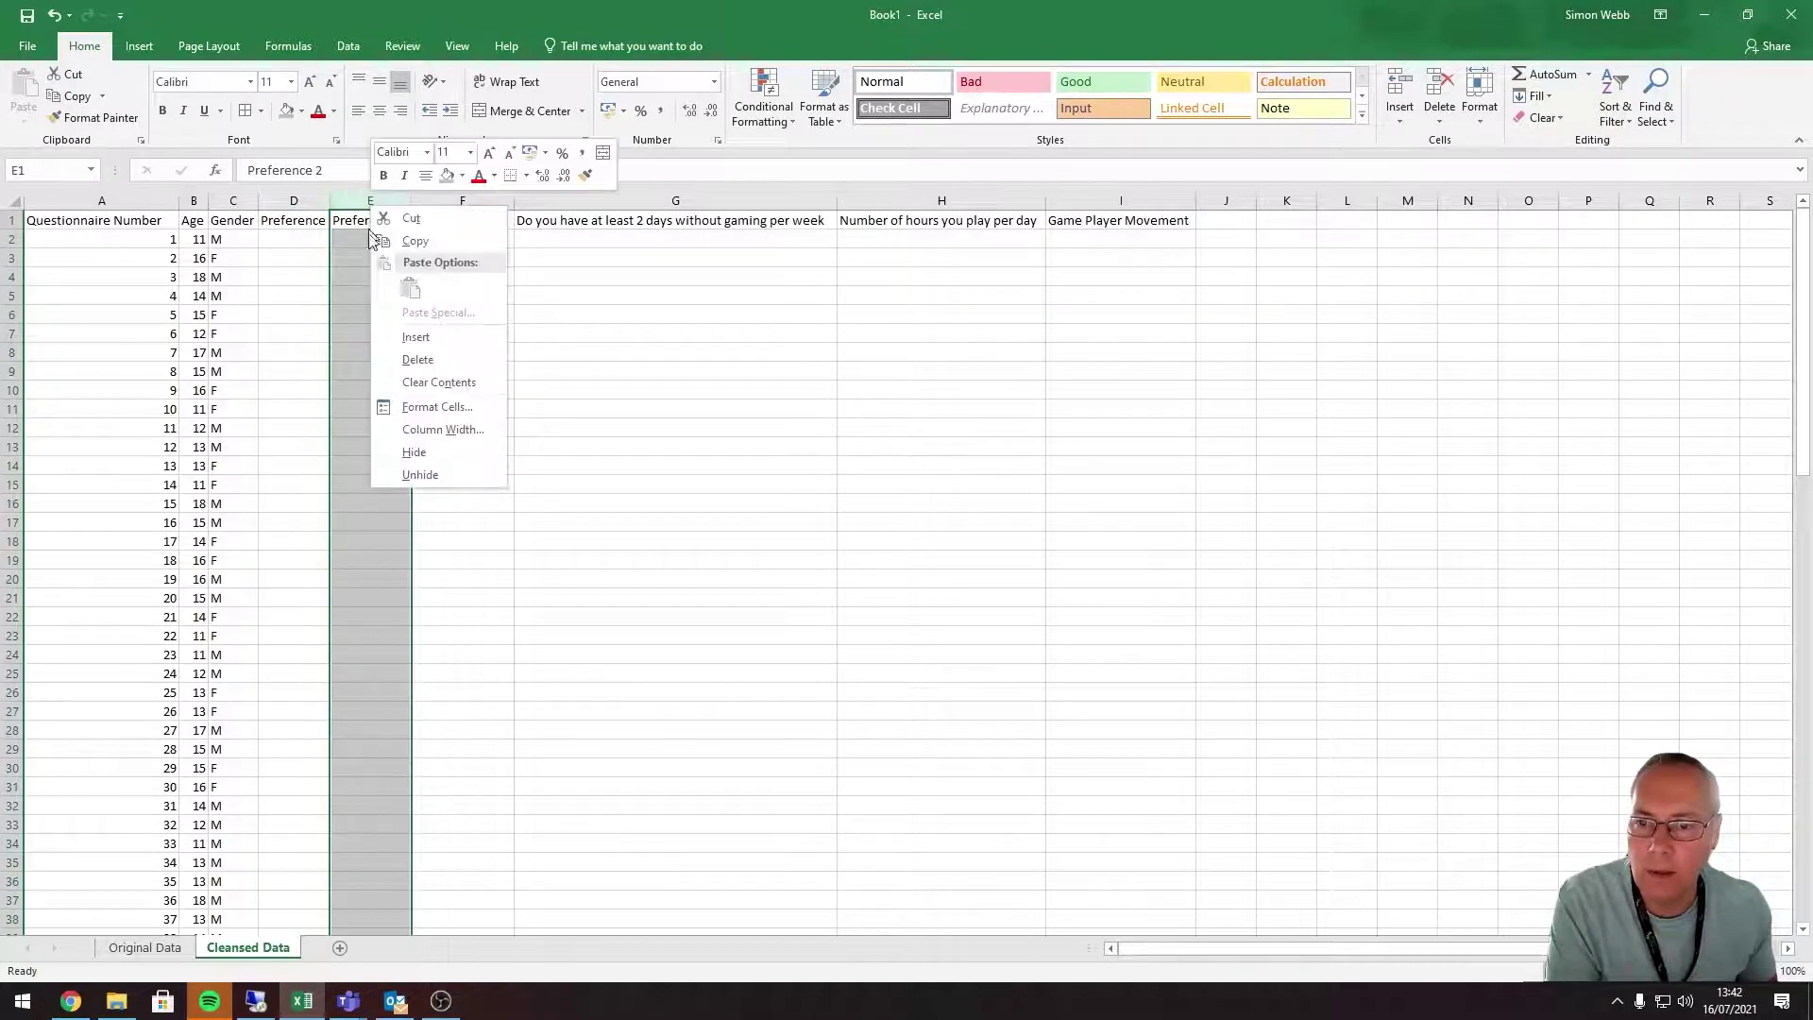
{"action": "left_click", "coordinate": [417, 359]}
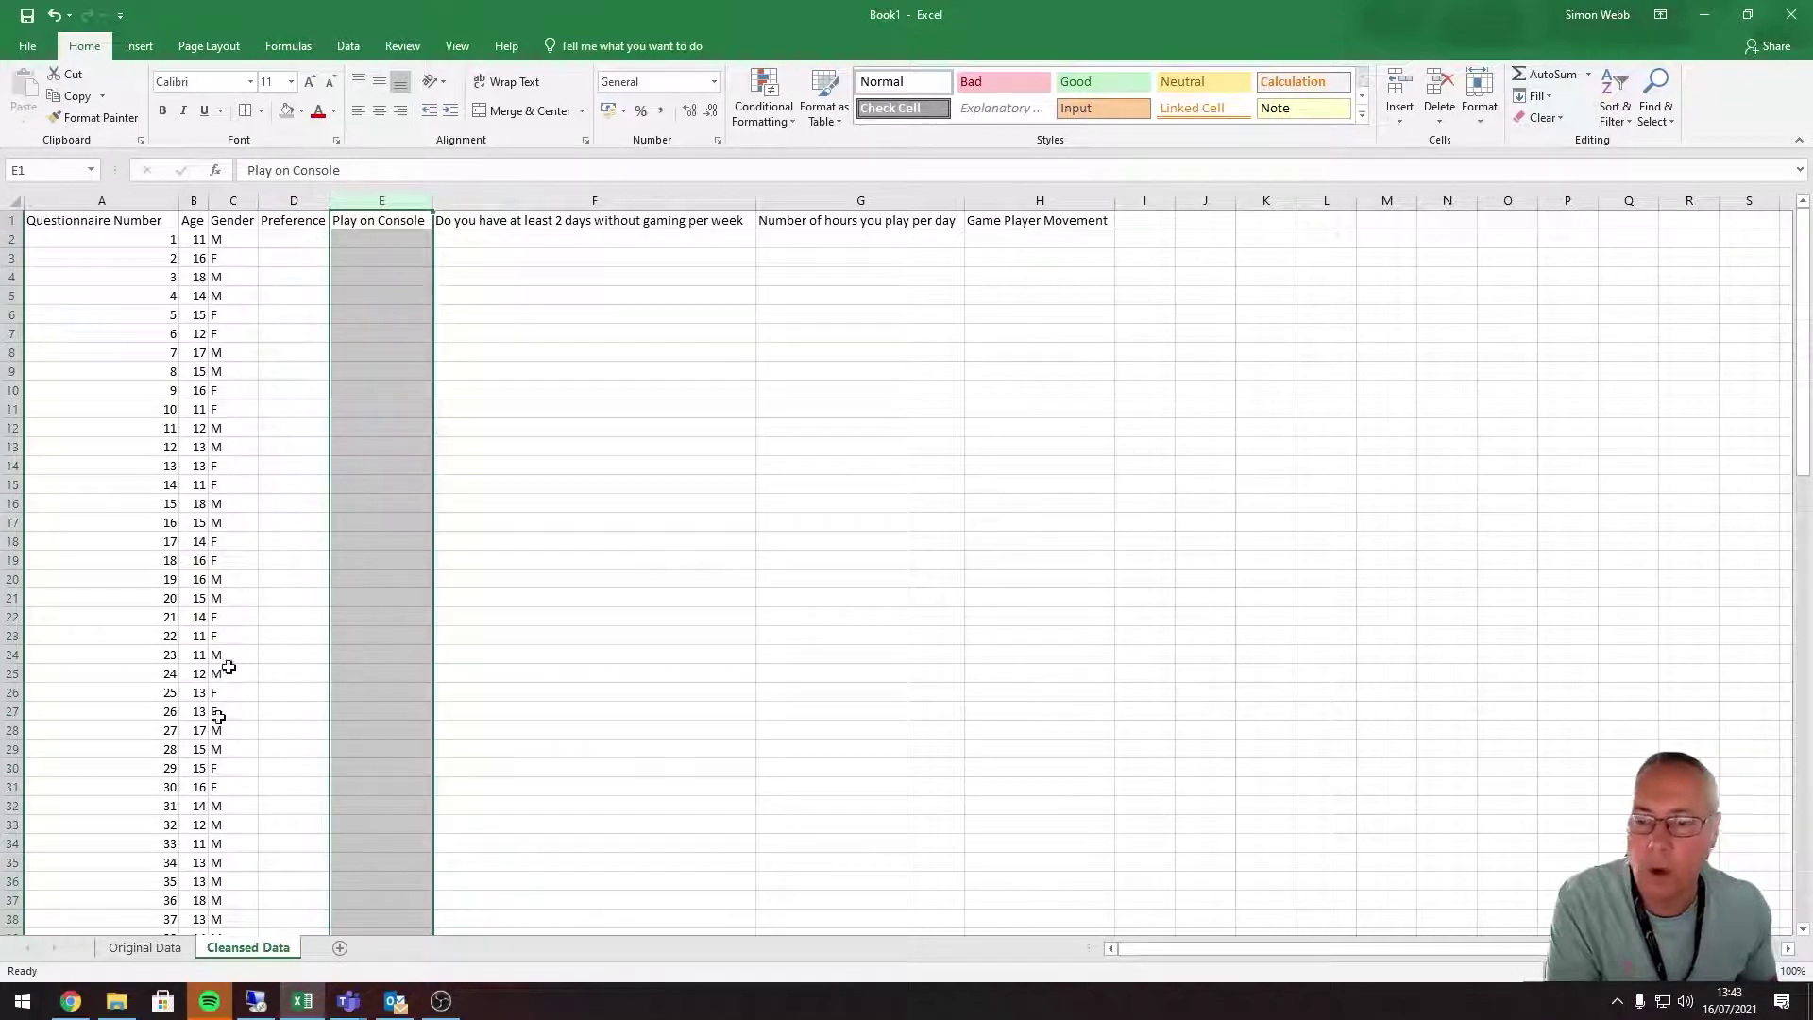
Step: Paste Original Data's H2:H101 preference results as values into D2 of Cleansed Data
{"action": "left_click", "coordinate": [151, 947]}
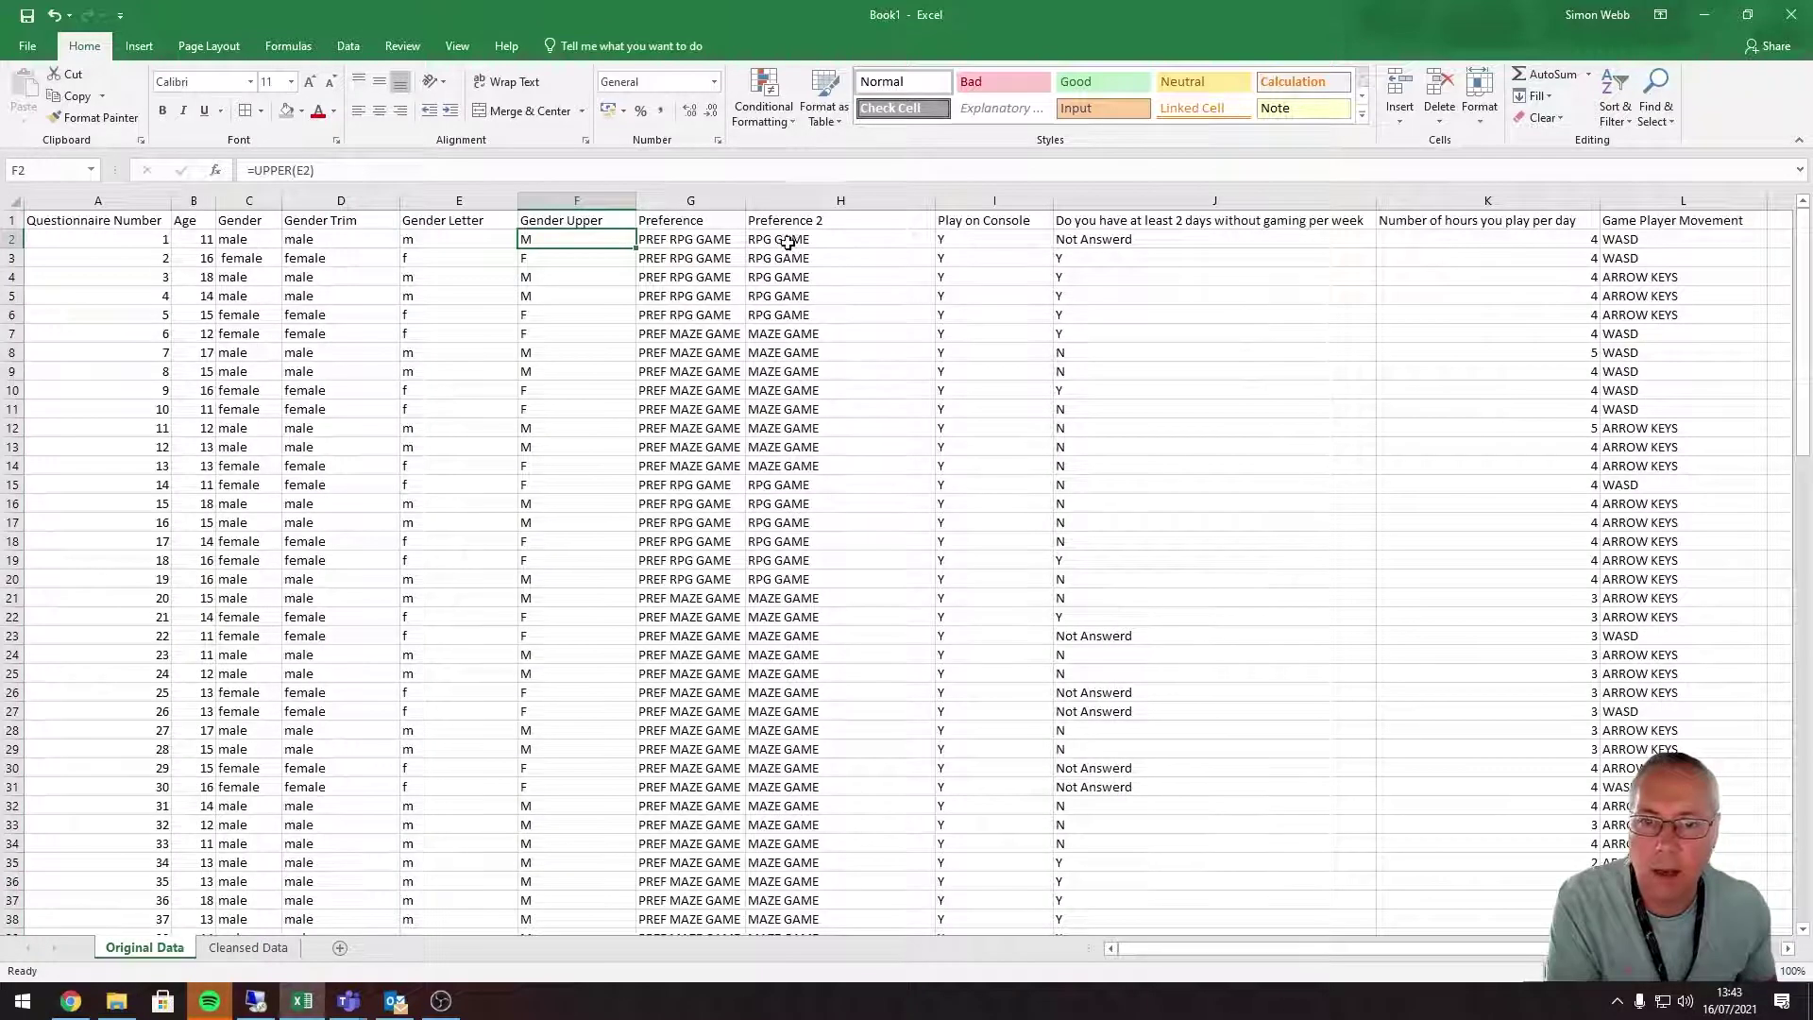
{"action": "left_click_drag", "start_coordinate": [787, 242], "coordinate": [809, 902]}
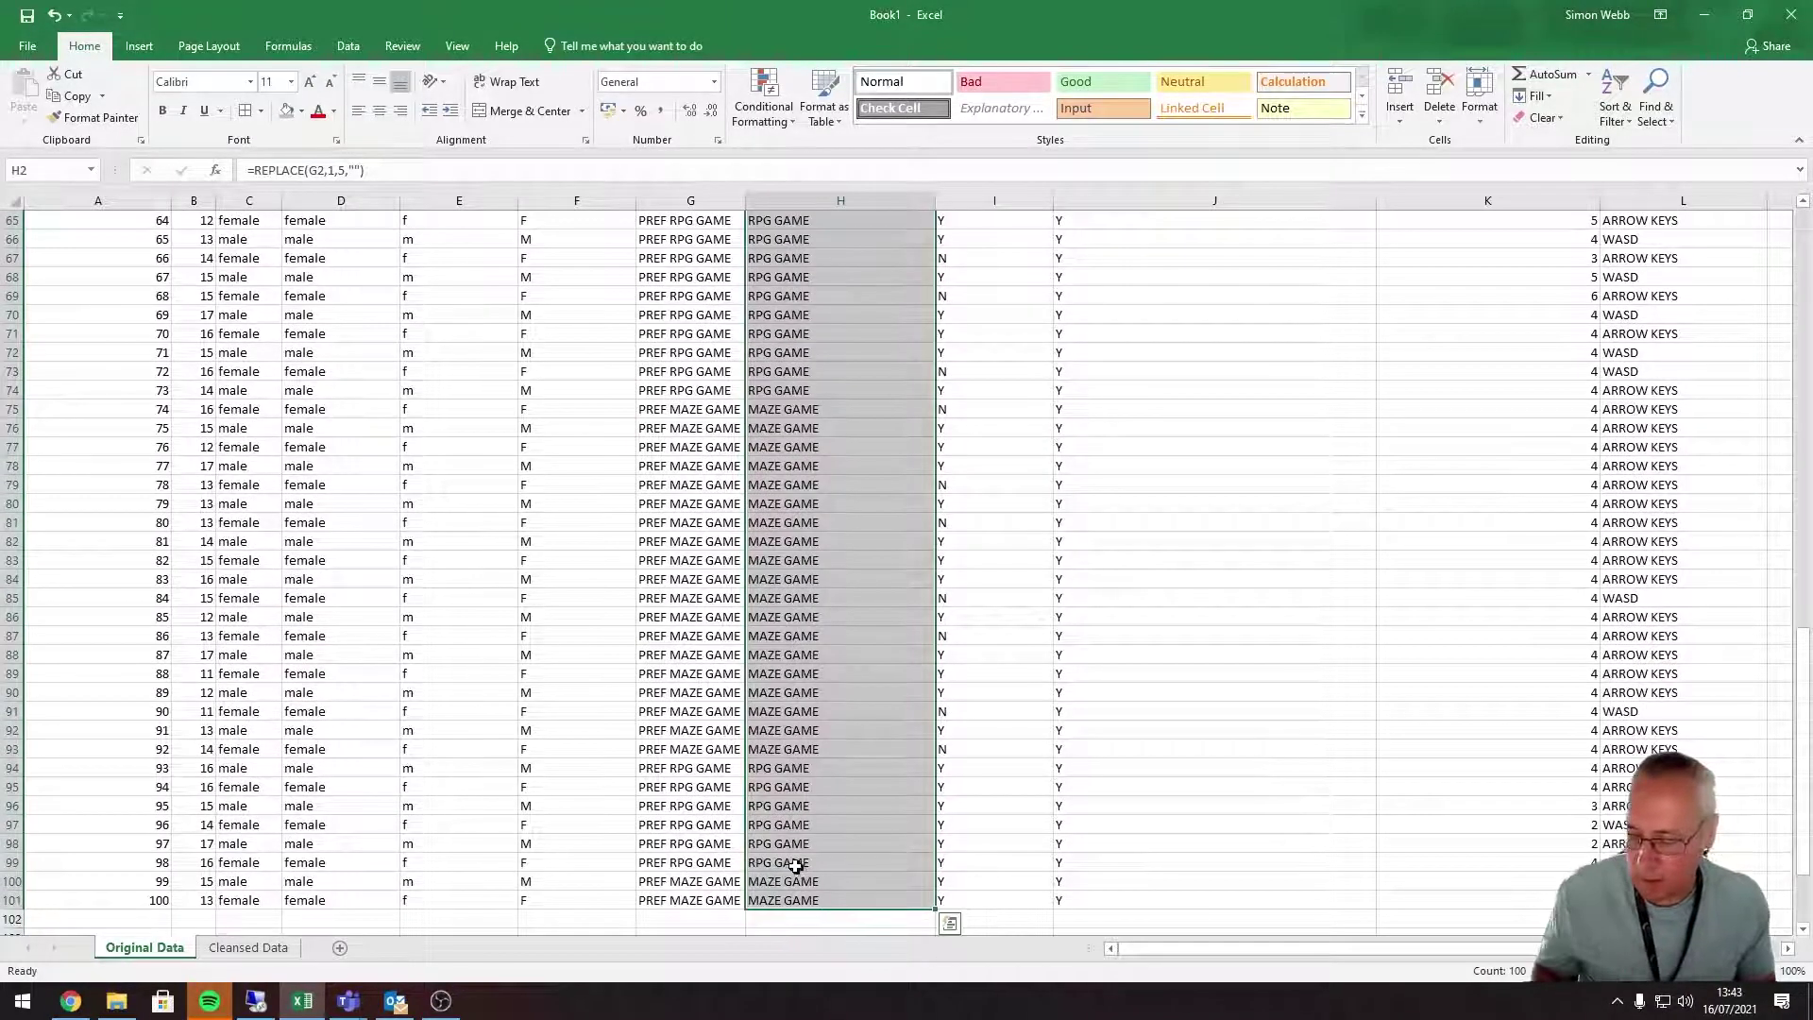
{"action": "key", "text": "ctrl+c"}
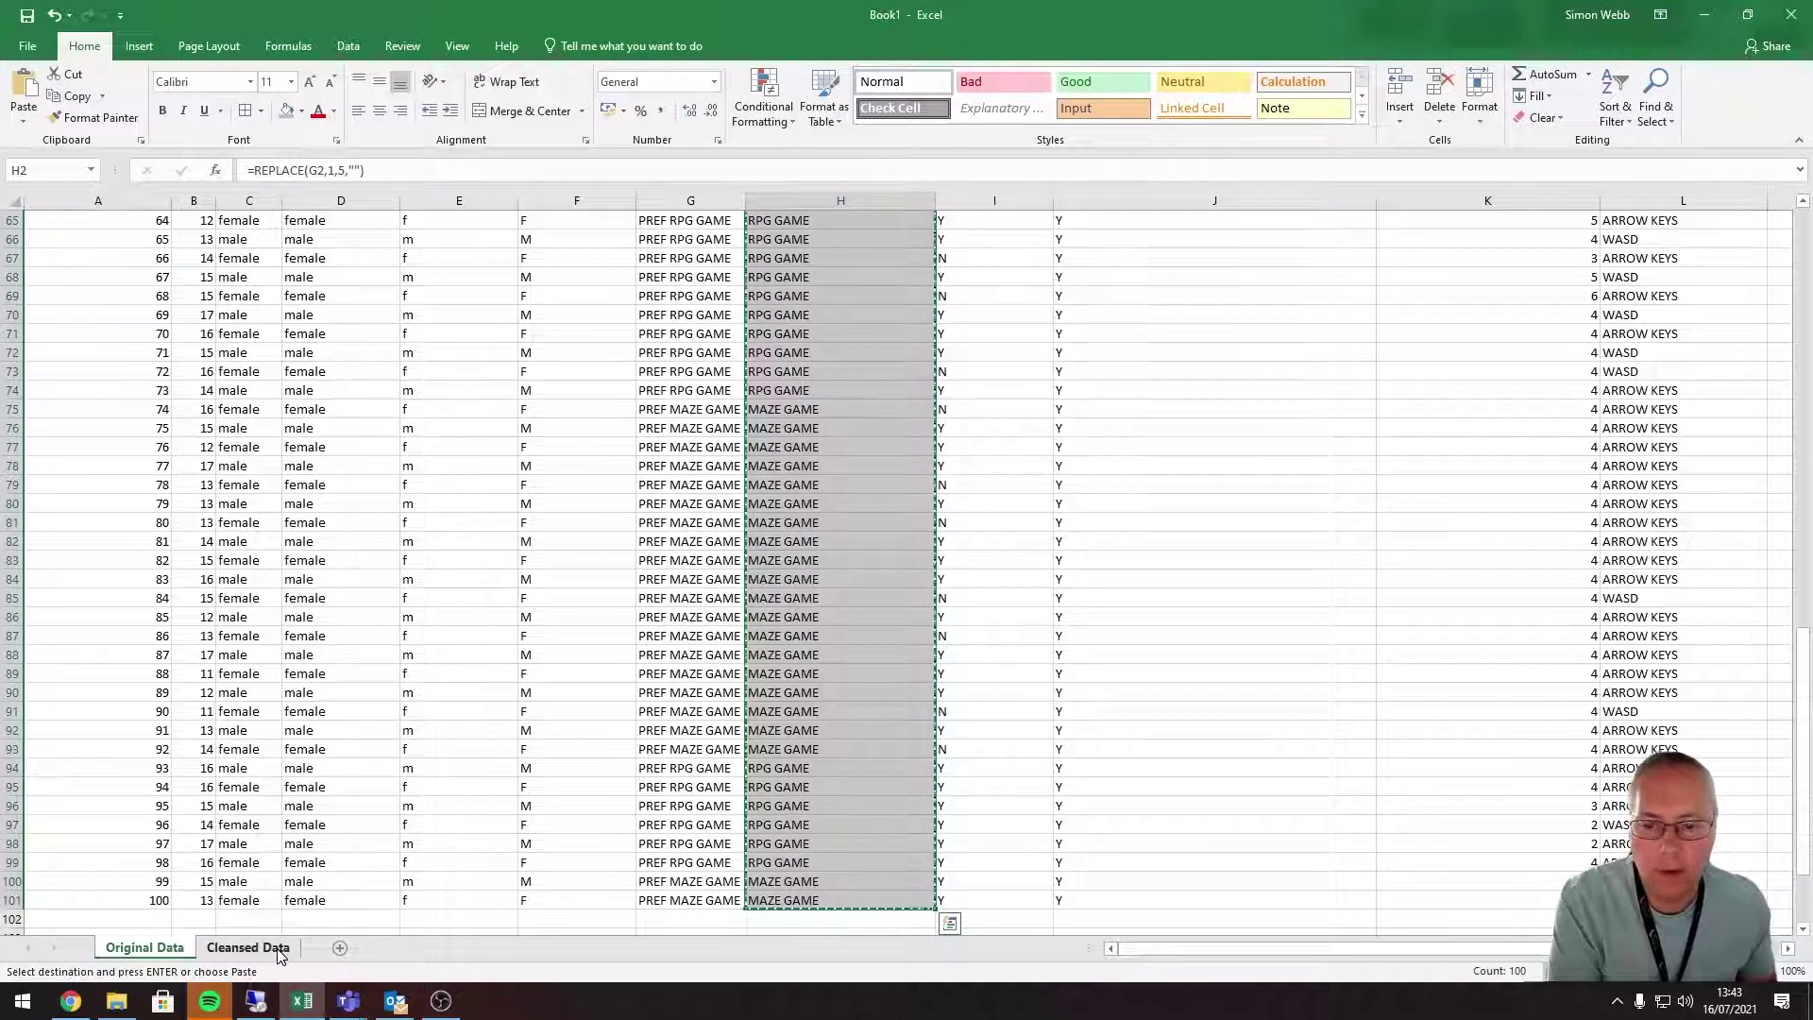
{"action": "left_click", "coordinate": [248, 947]}
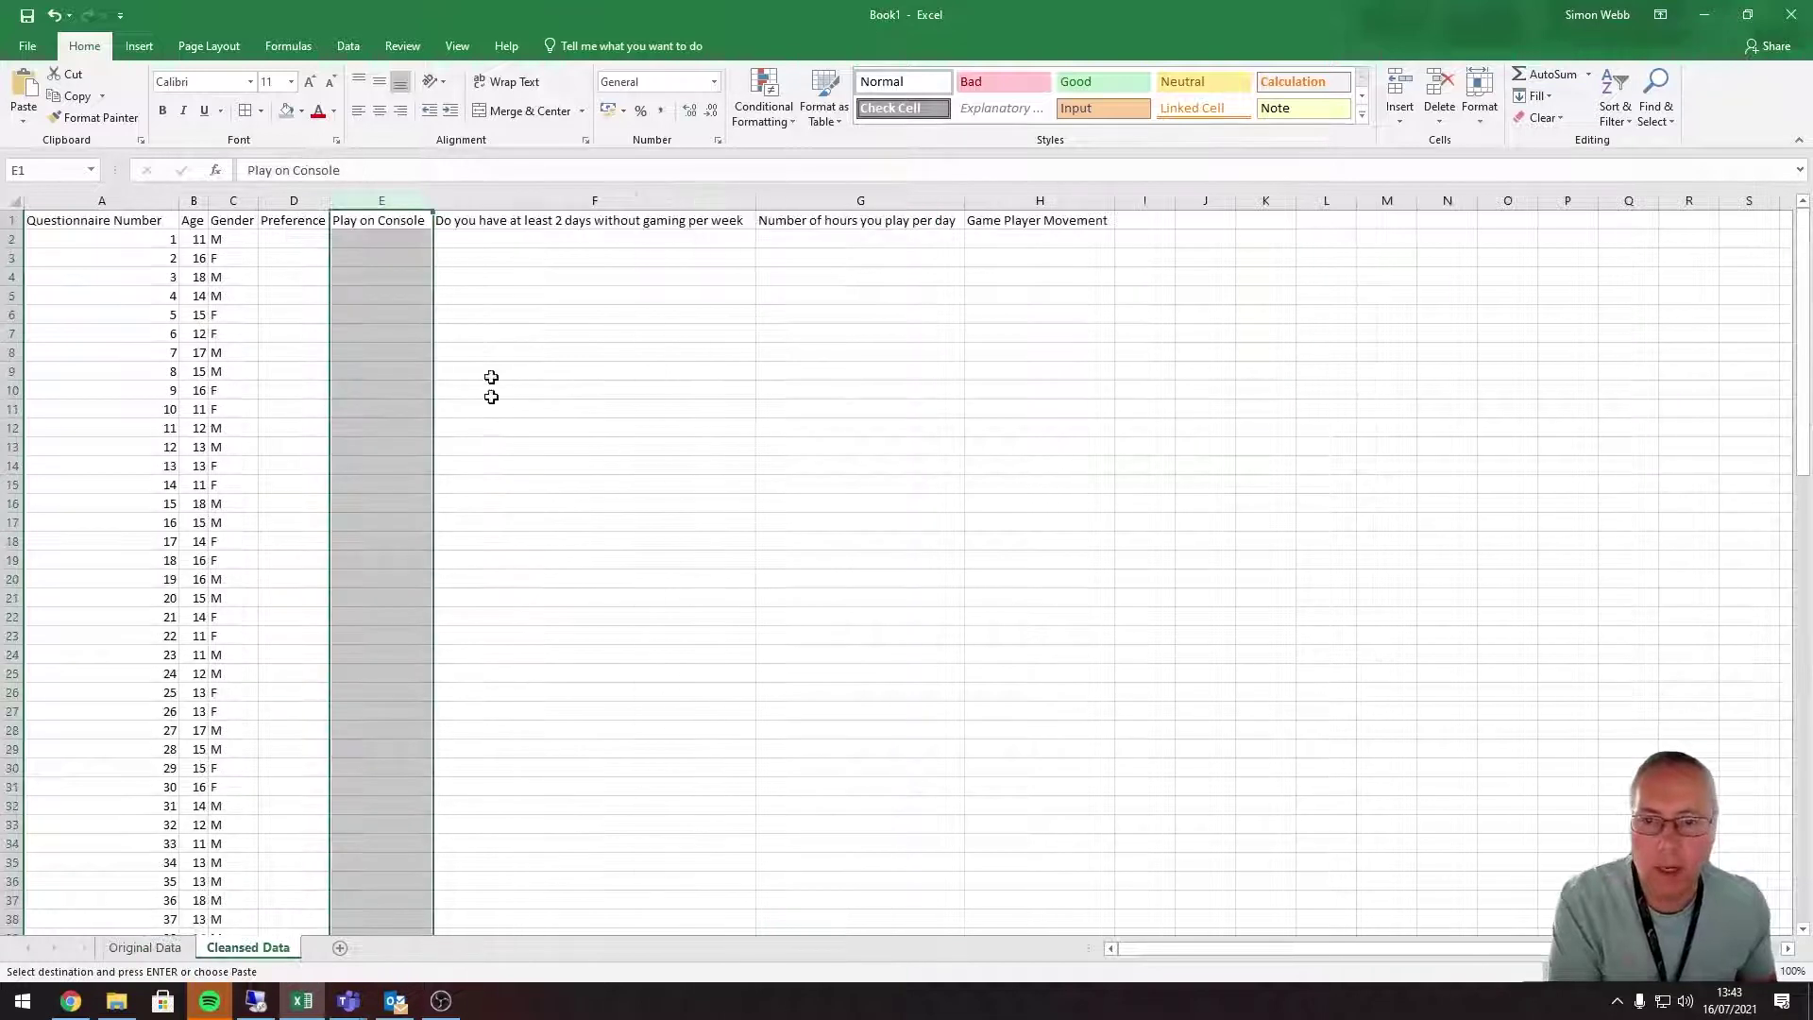
{"action": "left_click", "coordinate": [306, 244]}
{"action": "right_click", "coordinate": [306, 239]}
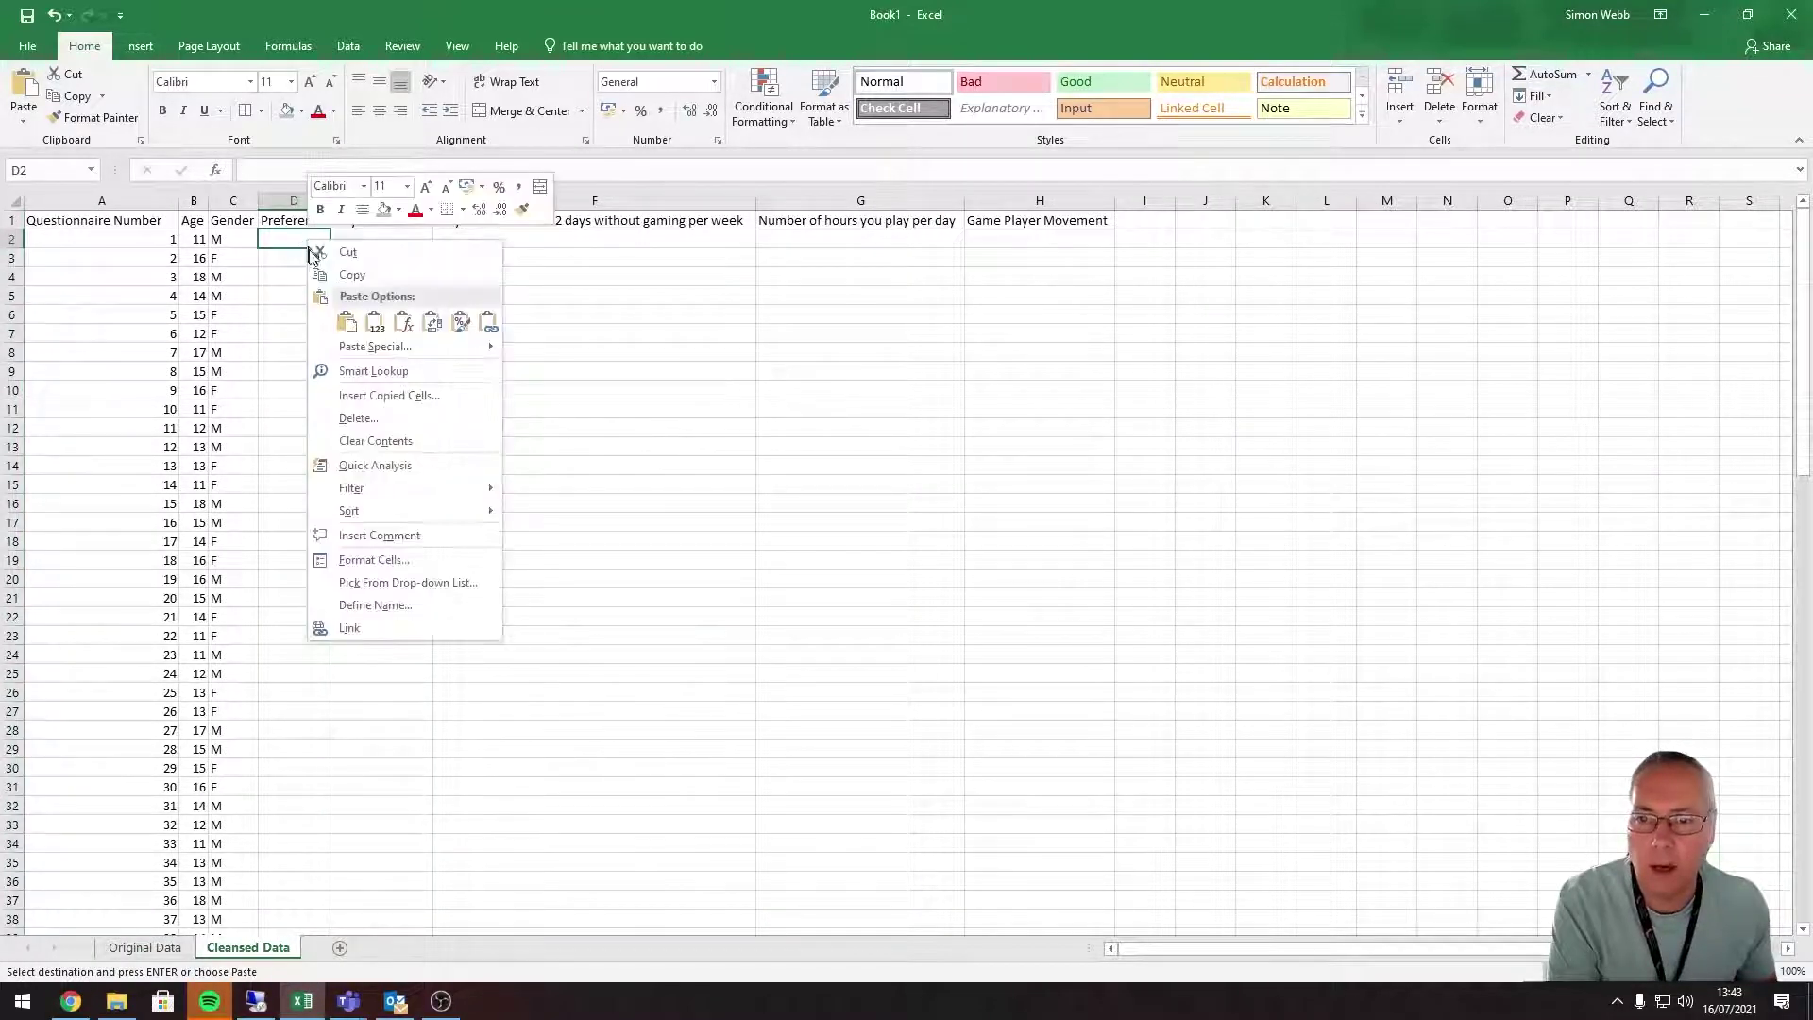
{"action": "mouse_move", "coordinate": [488, 354]}
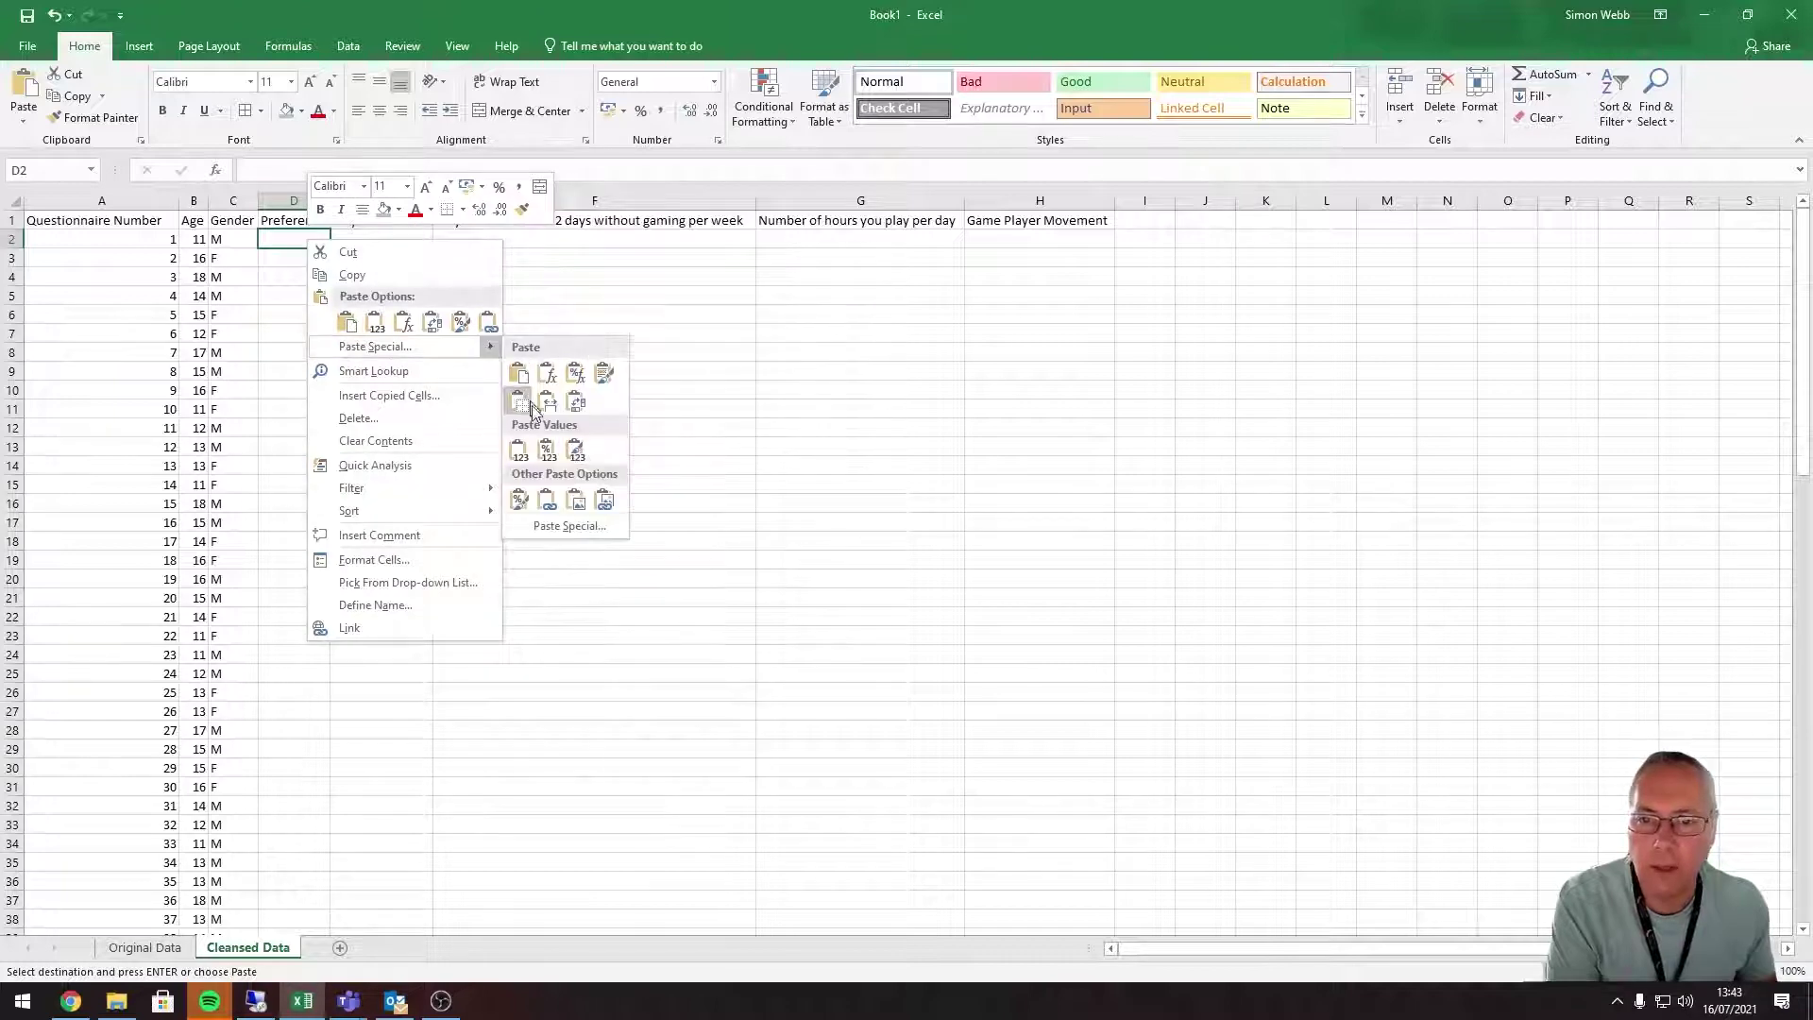
{"action": "left_click", "coordinate": [521, 450]}
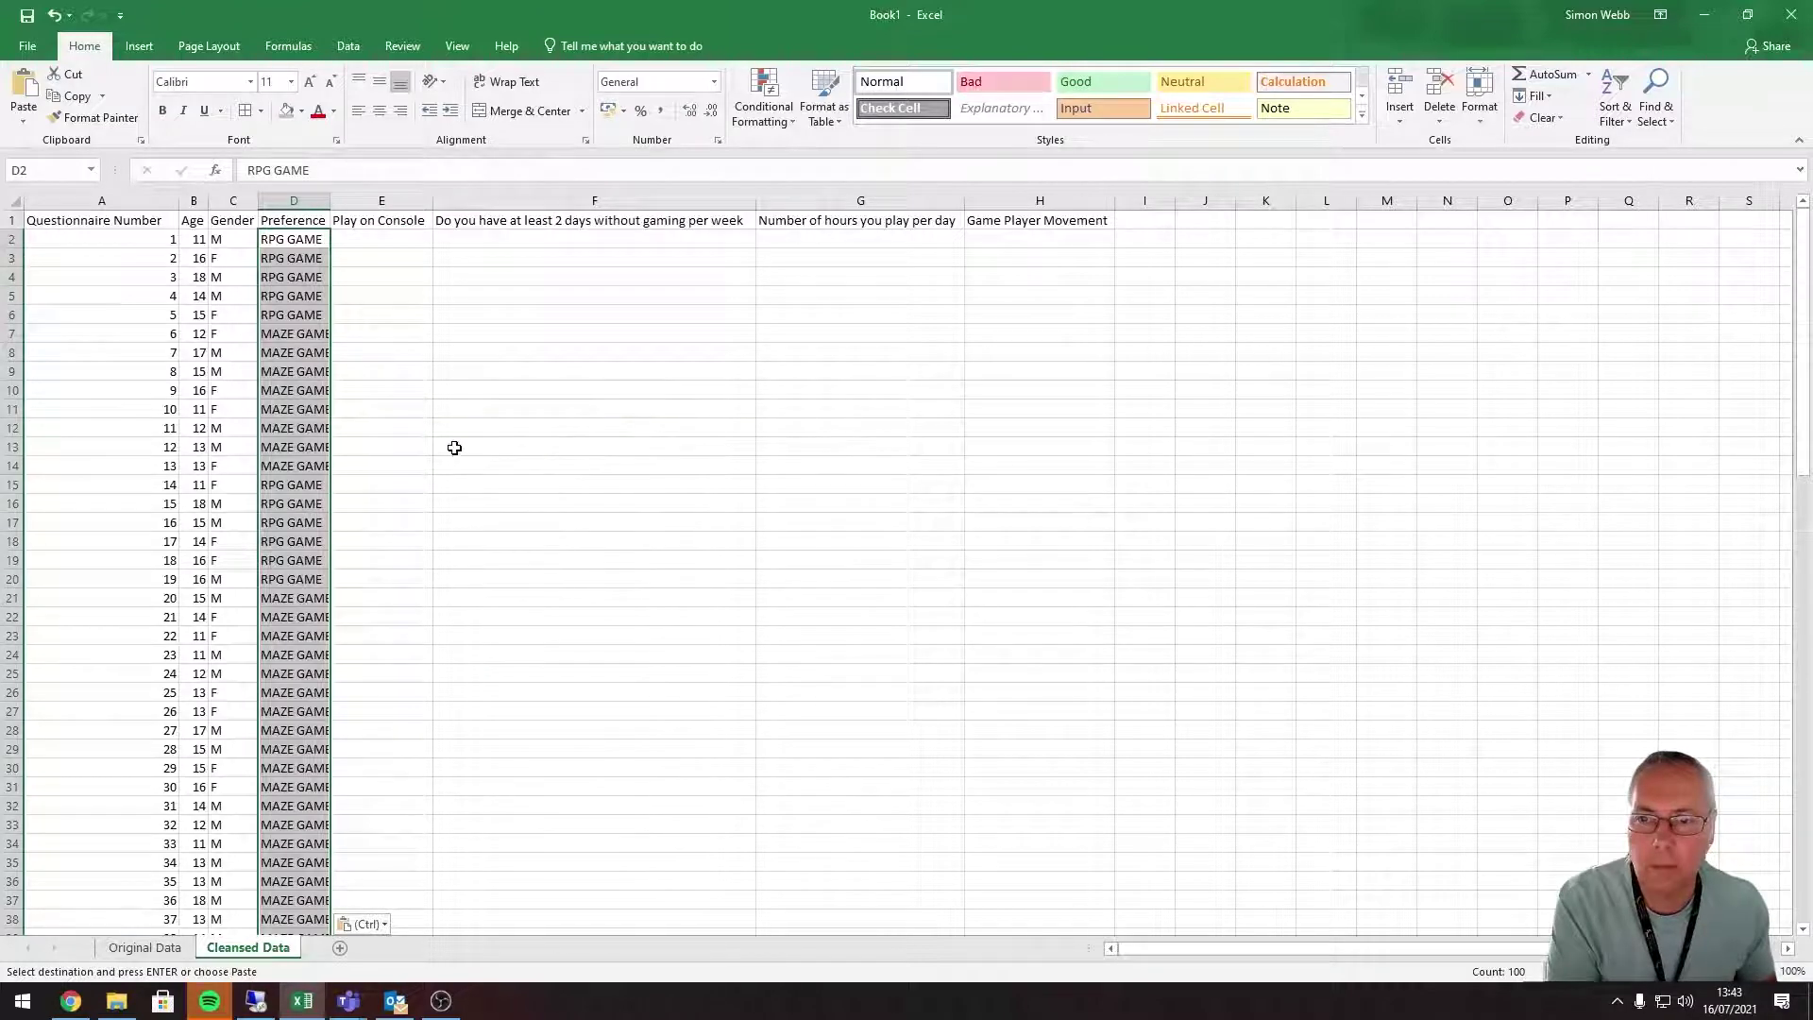
Step: Copy the I2:L101 survey answers from Original Data and paste them at E2 of Cleansed Data
{"action": "left_click", "coordinate": [386, 239]}
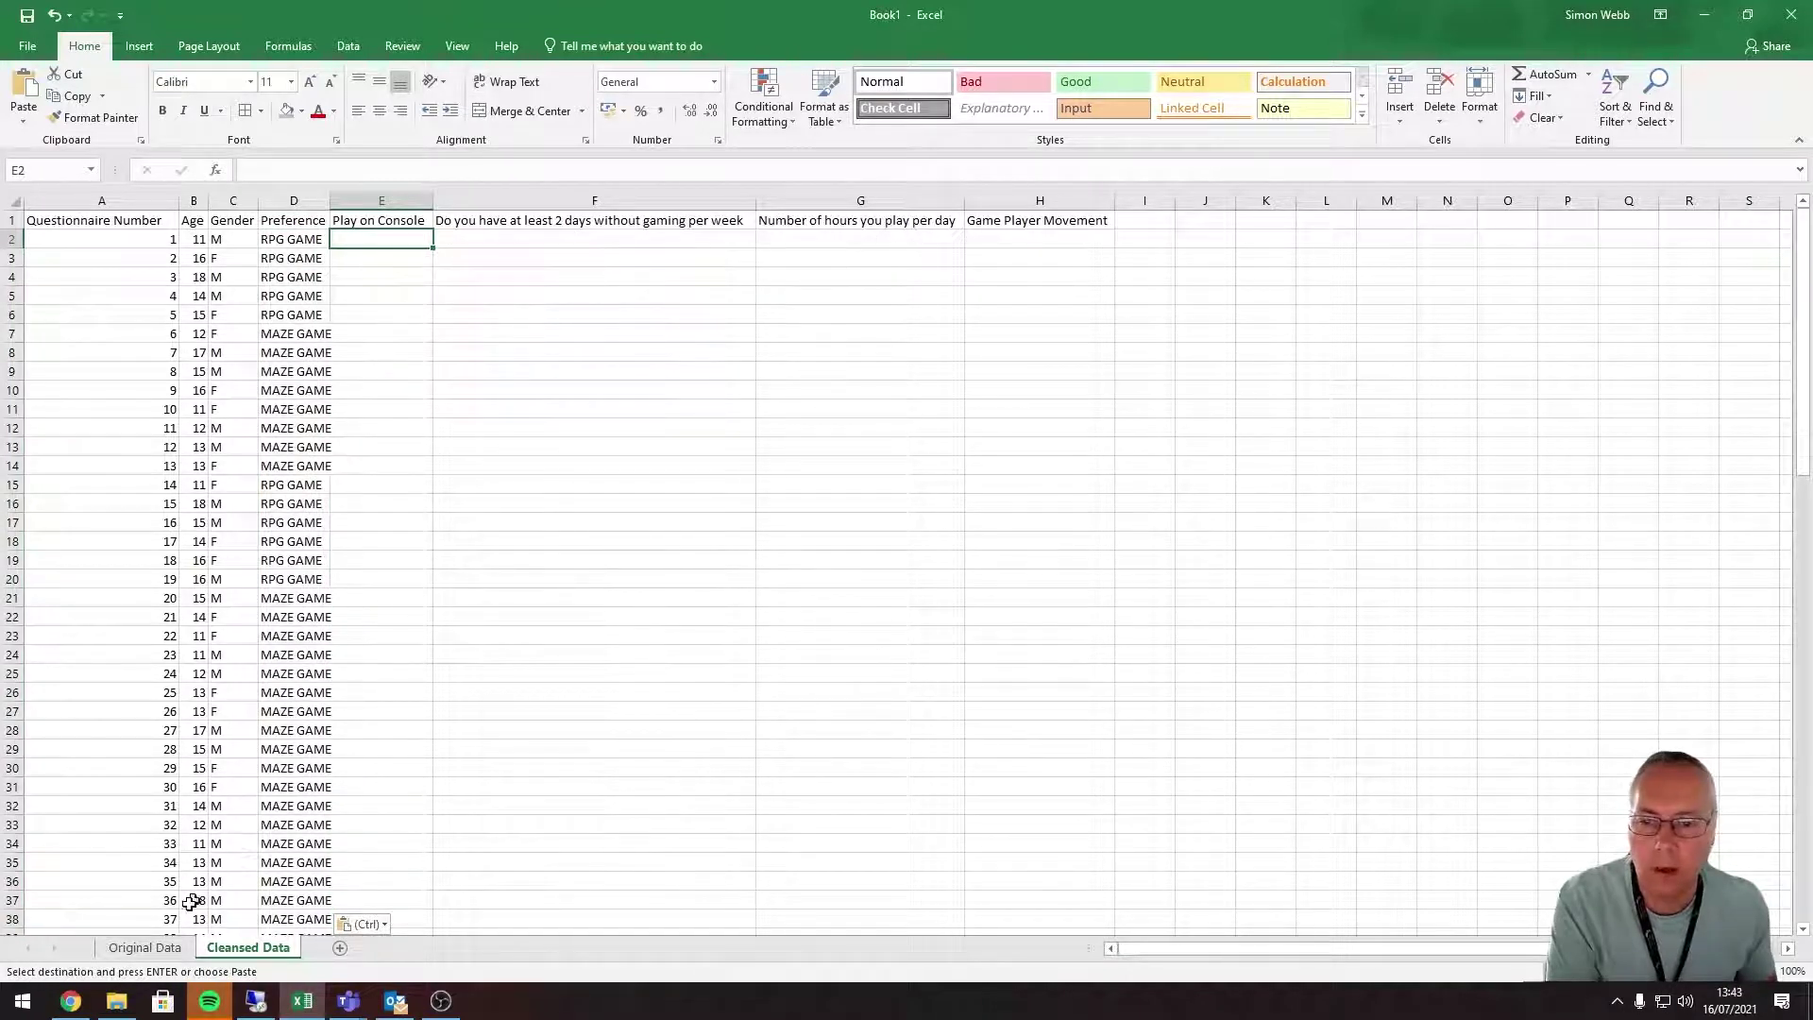
{"action": "left_click", "coordinate": [145, 947]}
{"action": "scroll", "coordinate": [1029, 434], "scroll_direction": "up", "scroll_amount": 20}
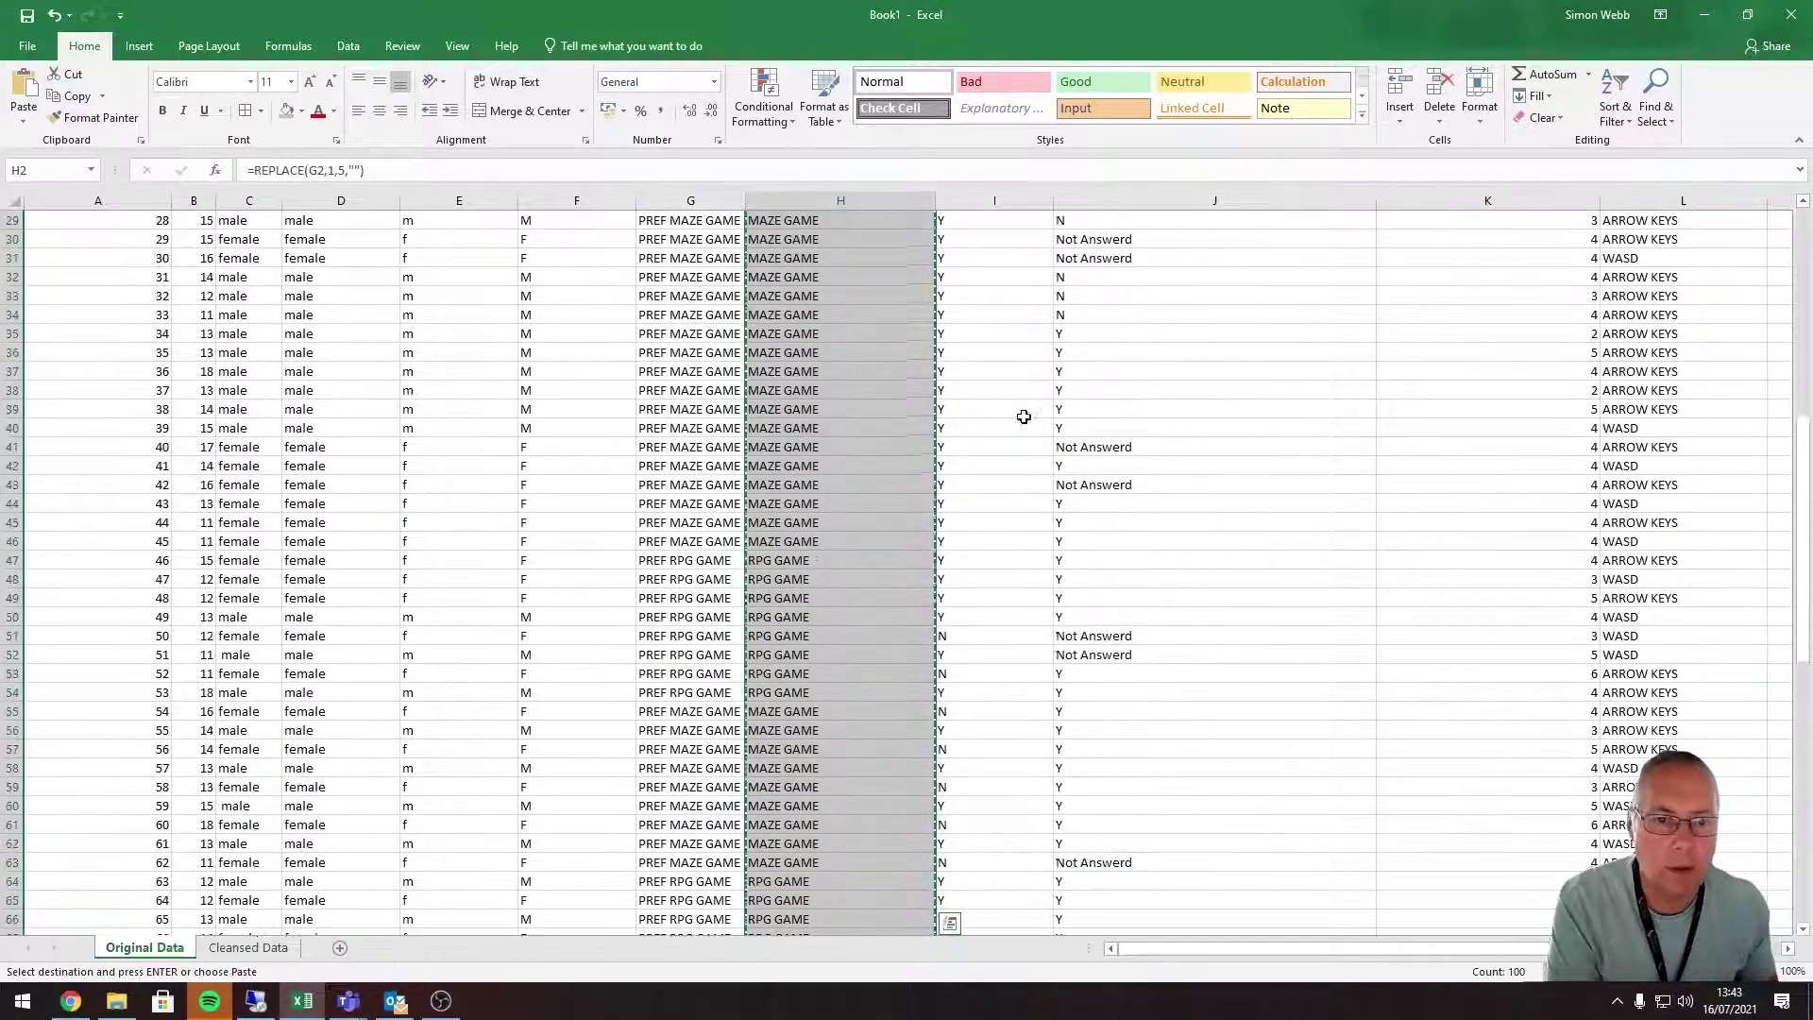
{"action": "left_click_drag", "start_coordinate": [989, 246], "coordinate": [1756, 883]}
{"action": "scroll", "coordinate": [1756, 883], "scroll_direction": "up", "scroll_amount": 1}
{"action": "scroll", "coordinate": [1312, 623], "scroll_direction": "up", "scroll_amount": 20}
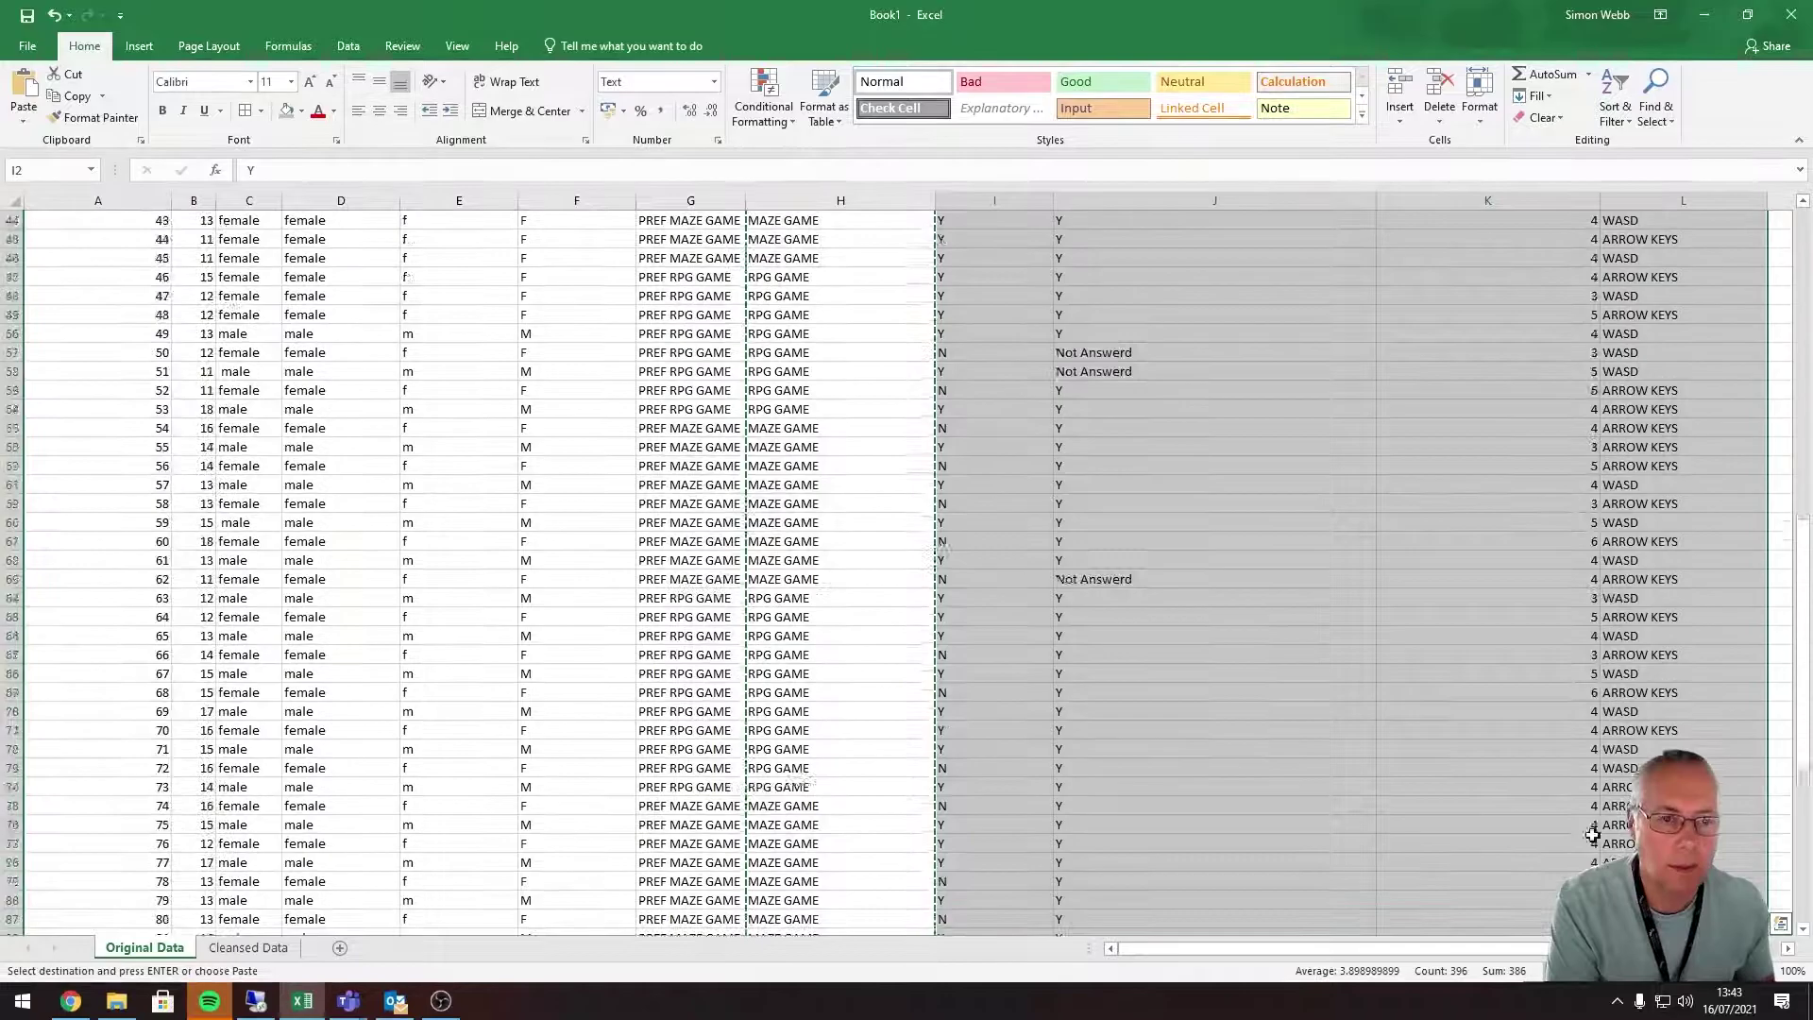
{"action": "left_click_drag", "start_coordinate": [977, 244], "coordinate": [1764, 892]}
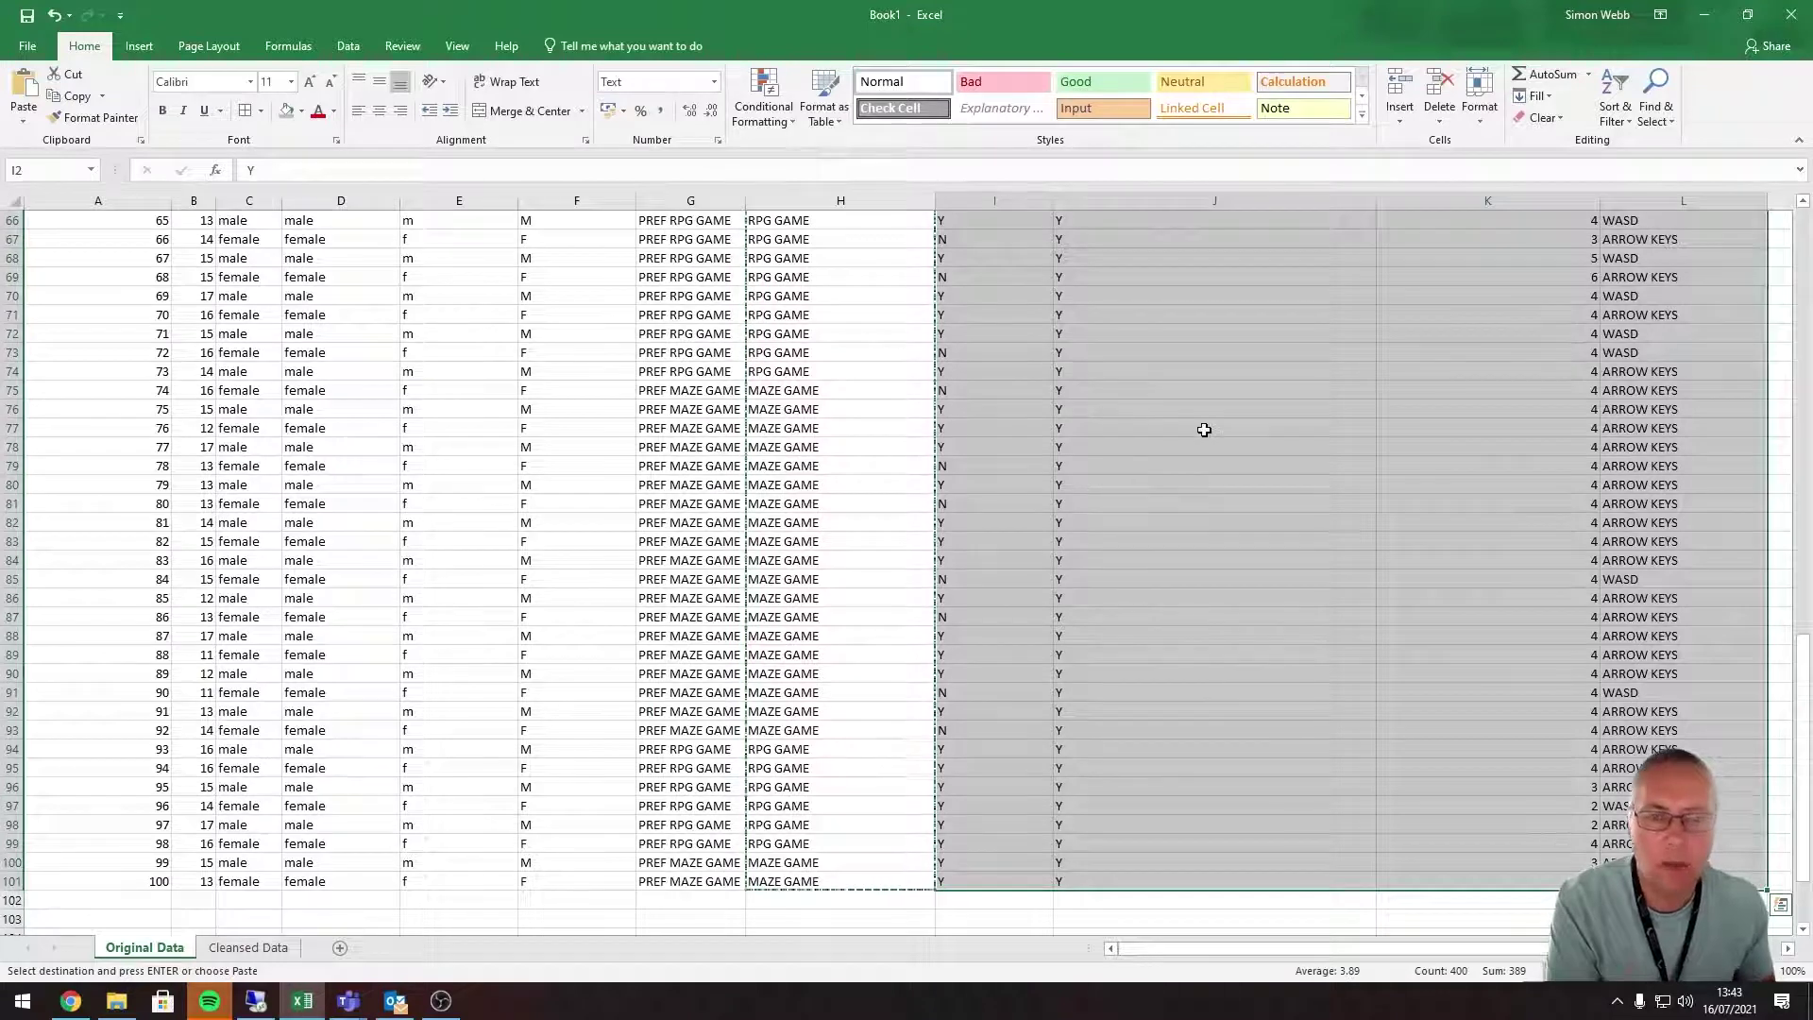
{"action": "key", "text": "ctrl+c"}
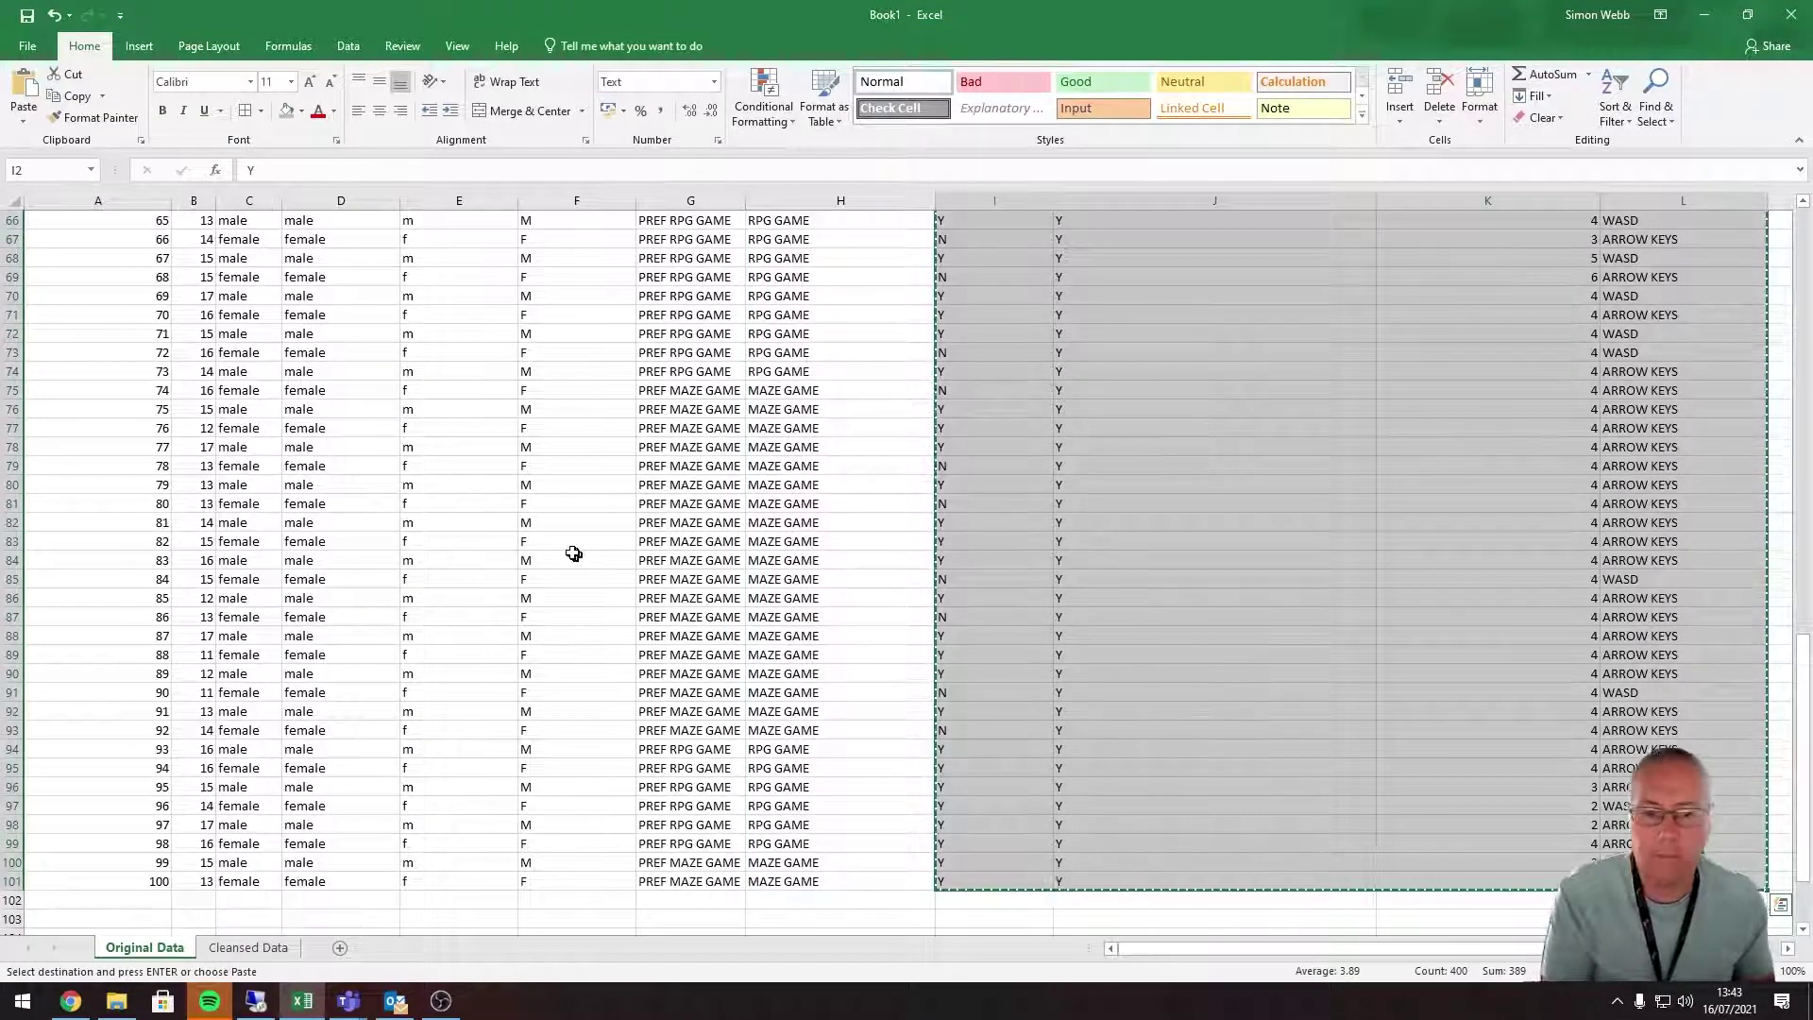
{"action": "left_click", "coordinate": [247, 948]}
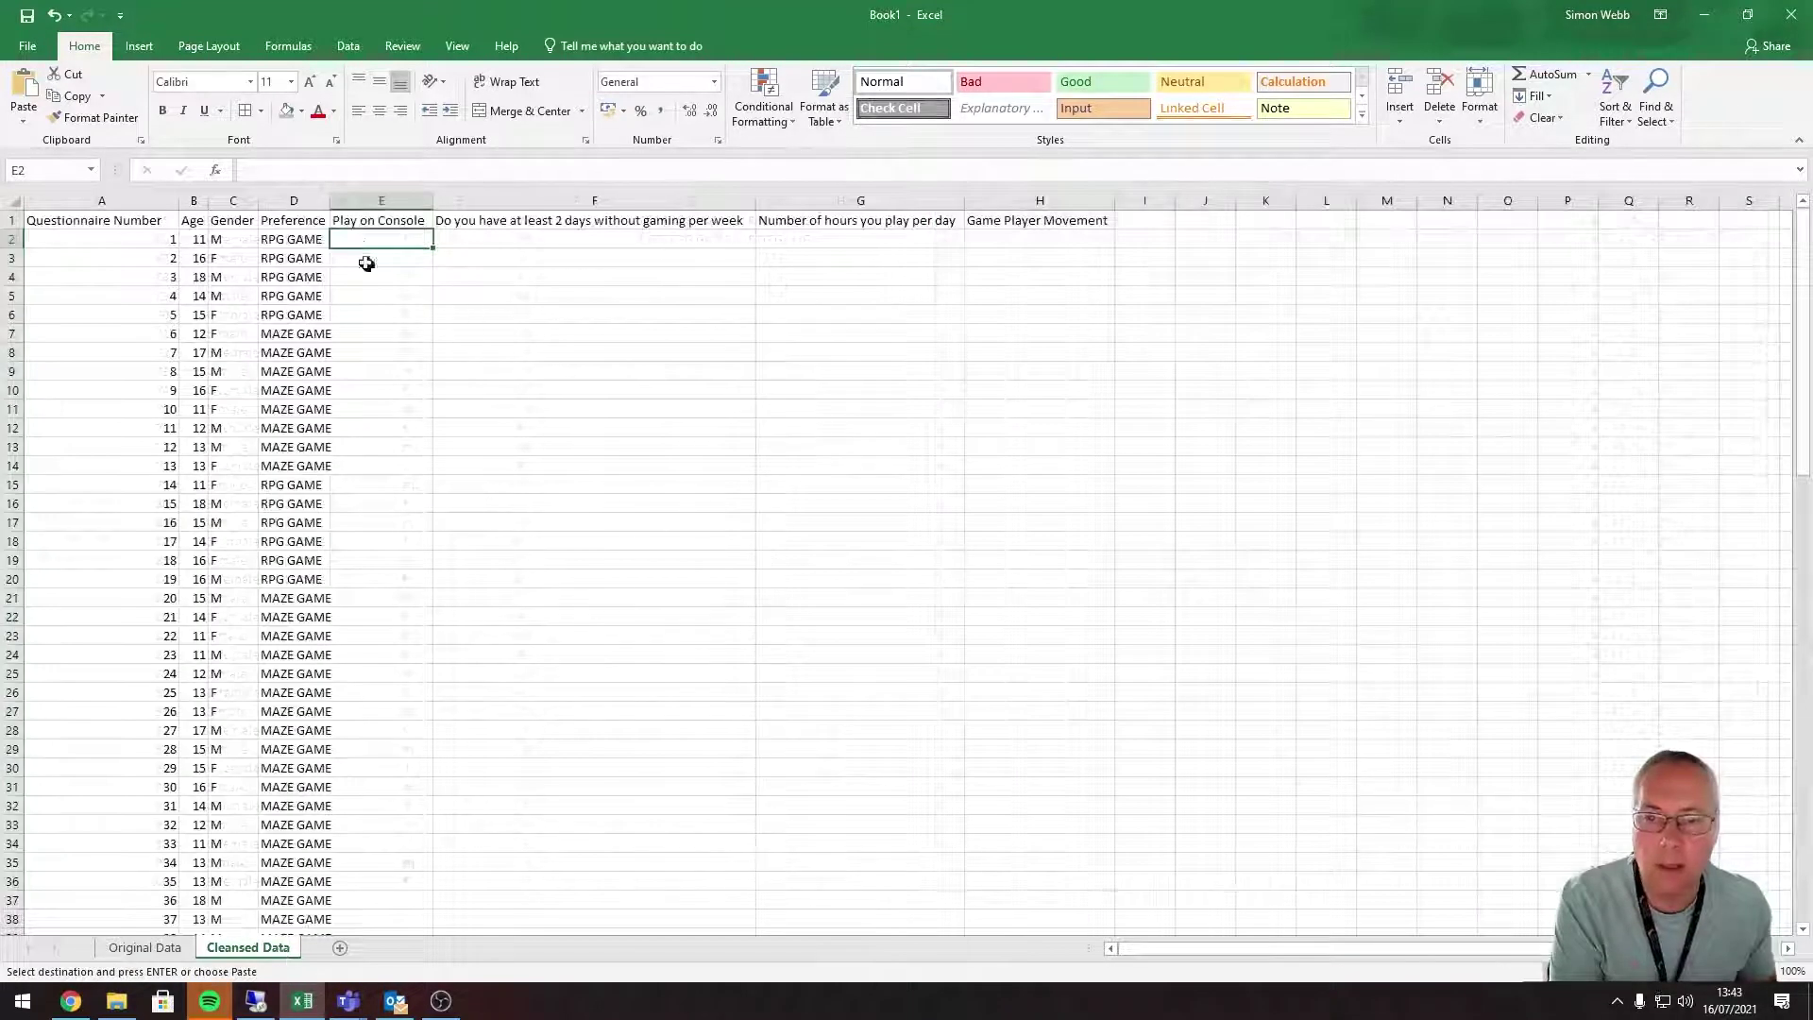
{"action": "key", "text": "Return"}
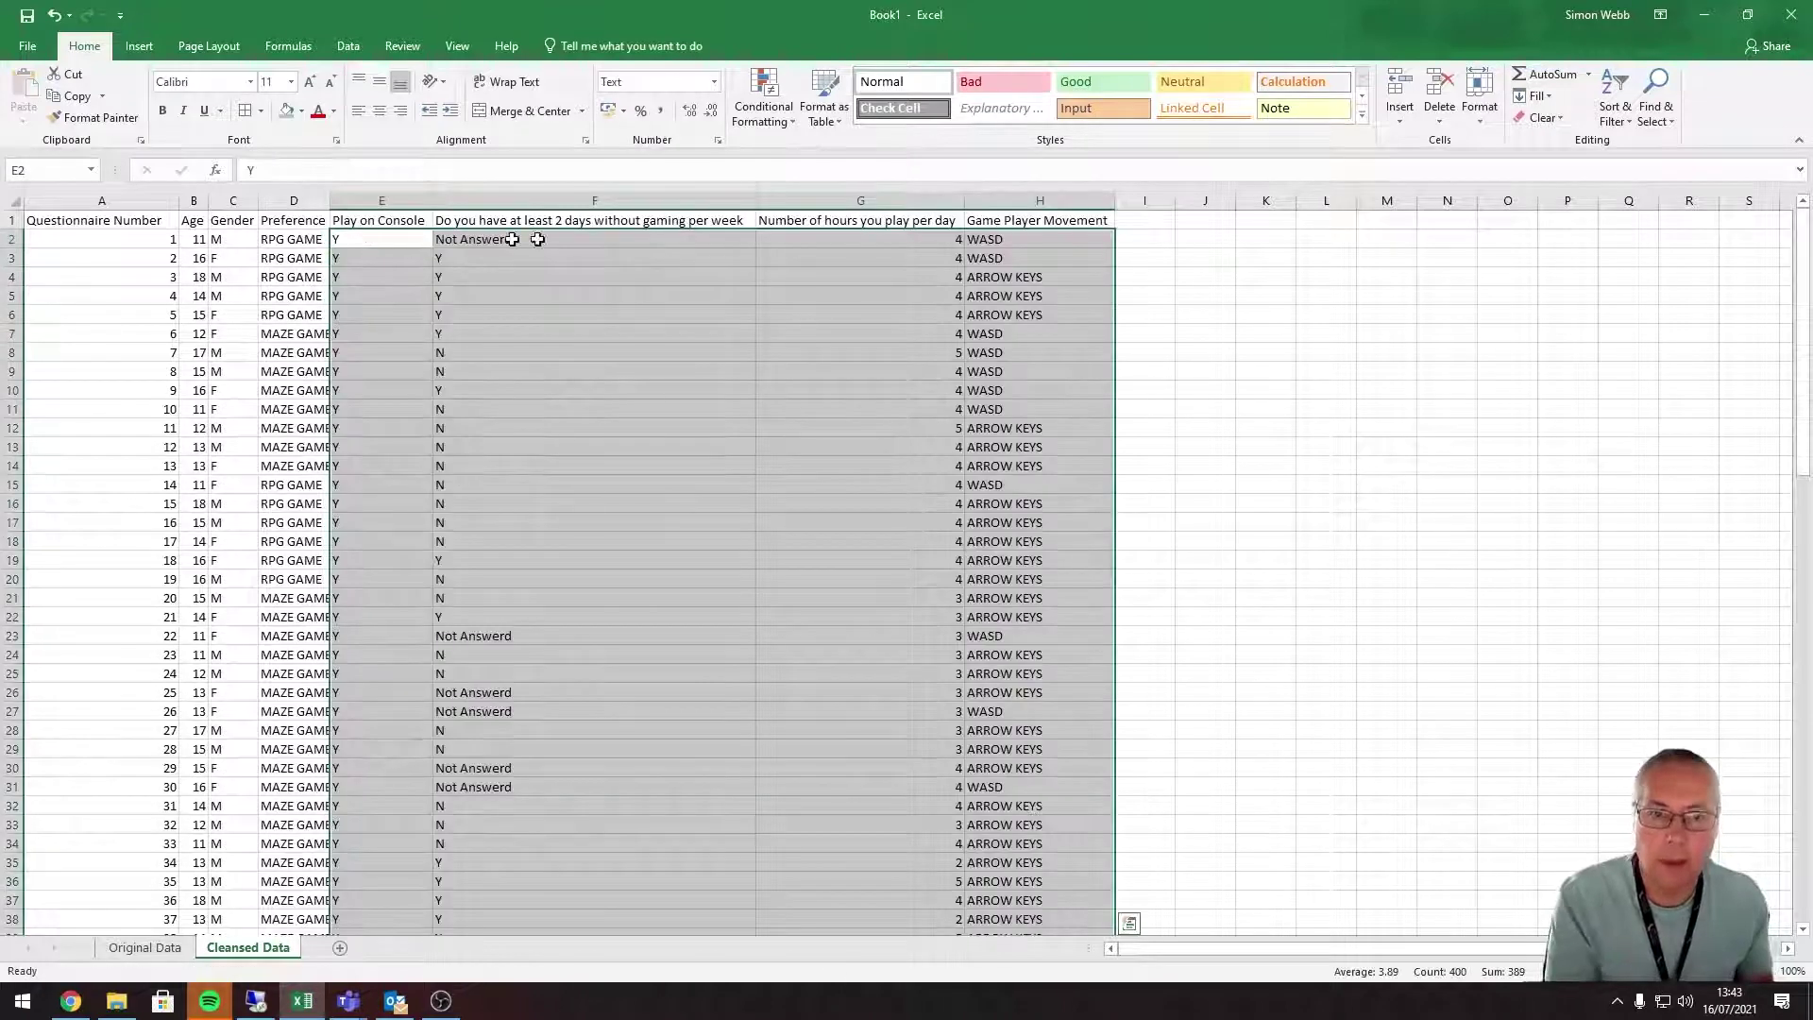
Step: Deselect the pasted range and select the weekly gaming question heading in F1
{"action": "left_click", "coordinate": [1218, 467]}
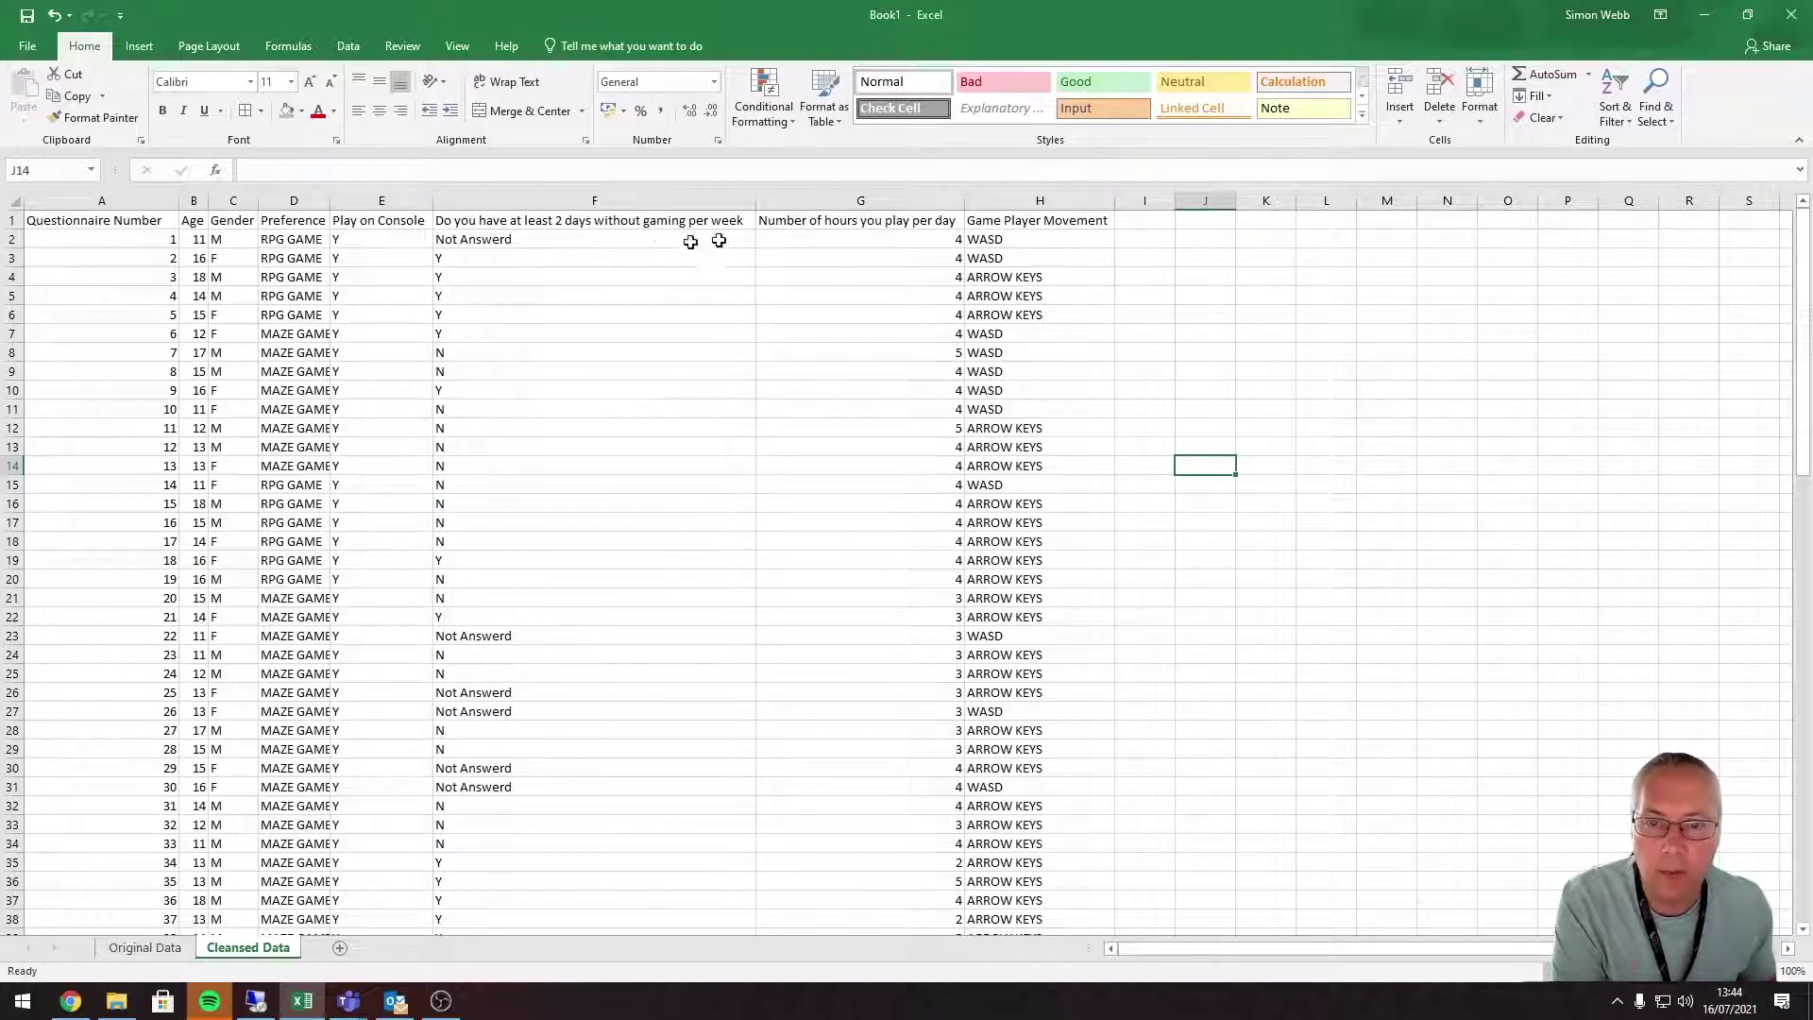
{"action": "left_click", "coordinate": [513, 219]}
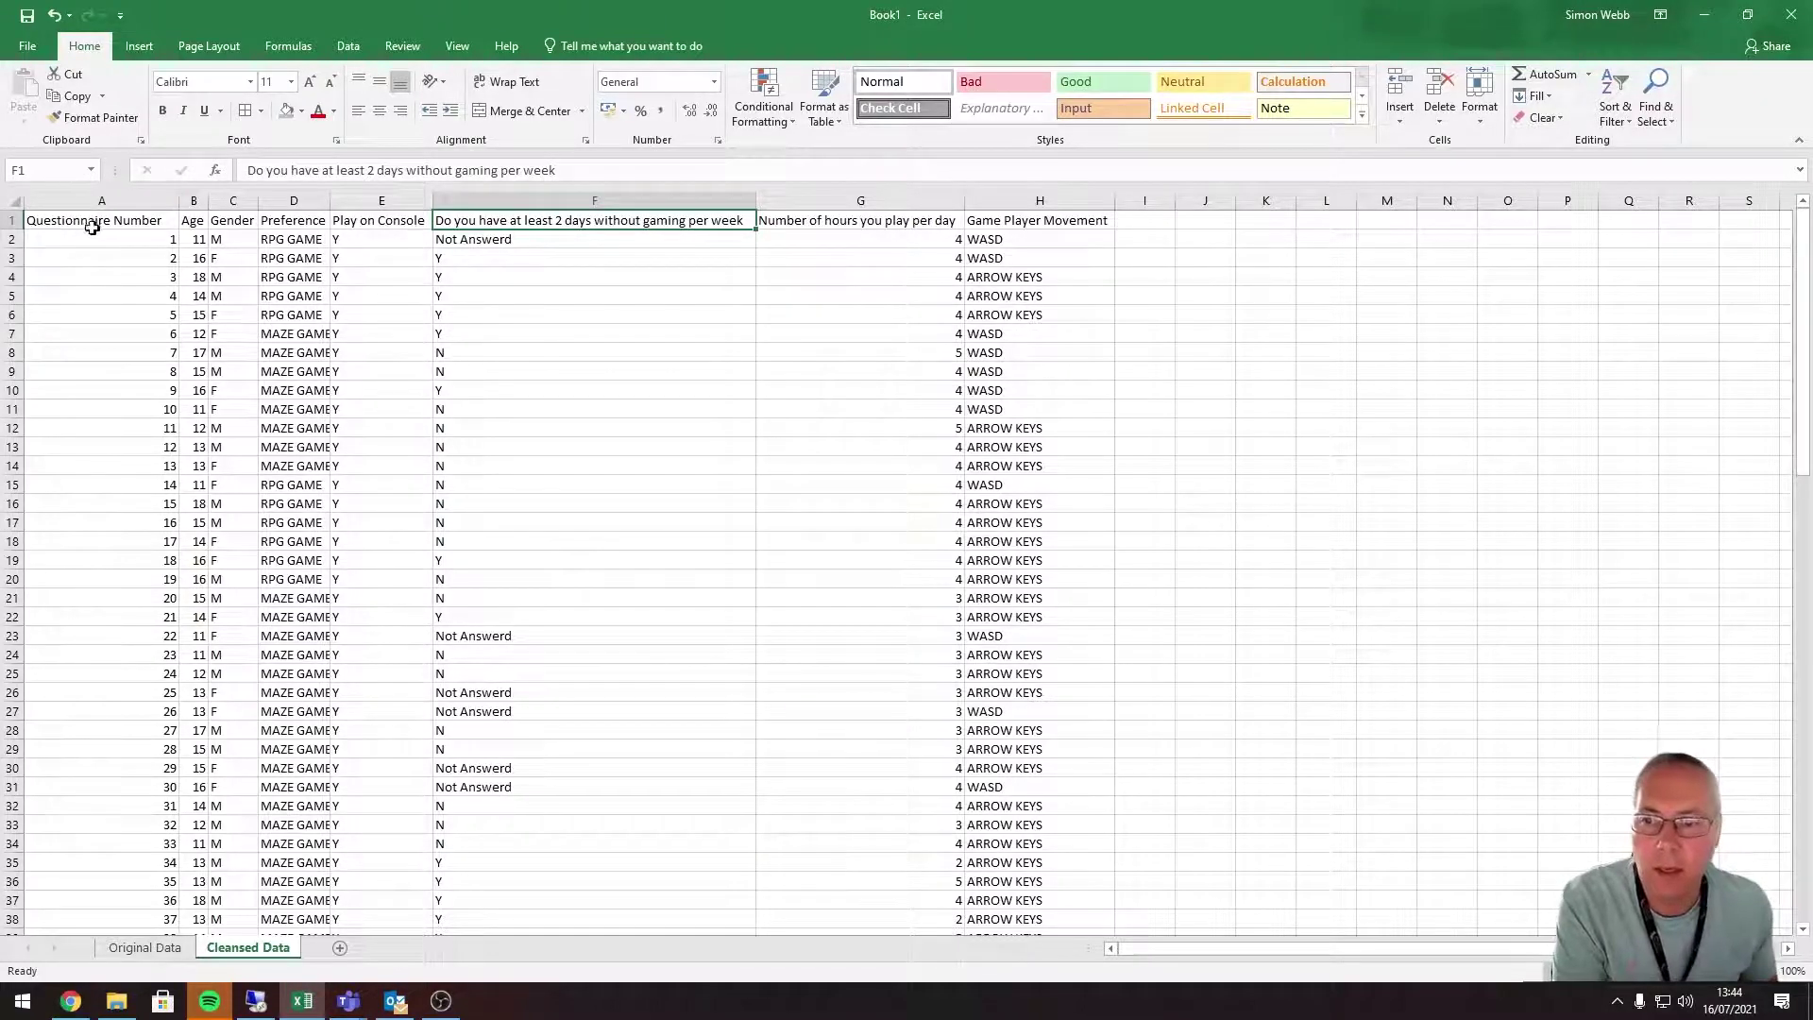
Step: Wrap the A1:H1 headings, make row 1 taller and resize column A to fit Questionnaire
{"action": "left_click_drag", "start_coordinate": [32, 220], "coordinate": [1104, 221]}
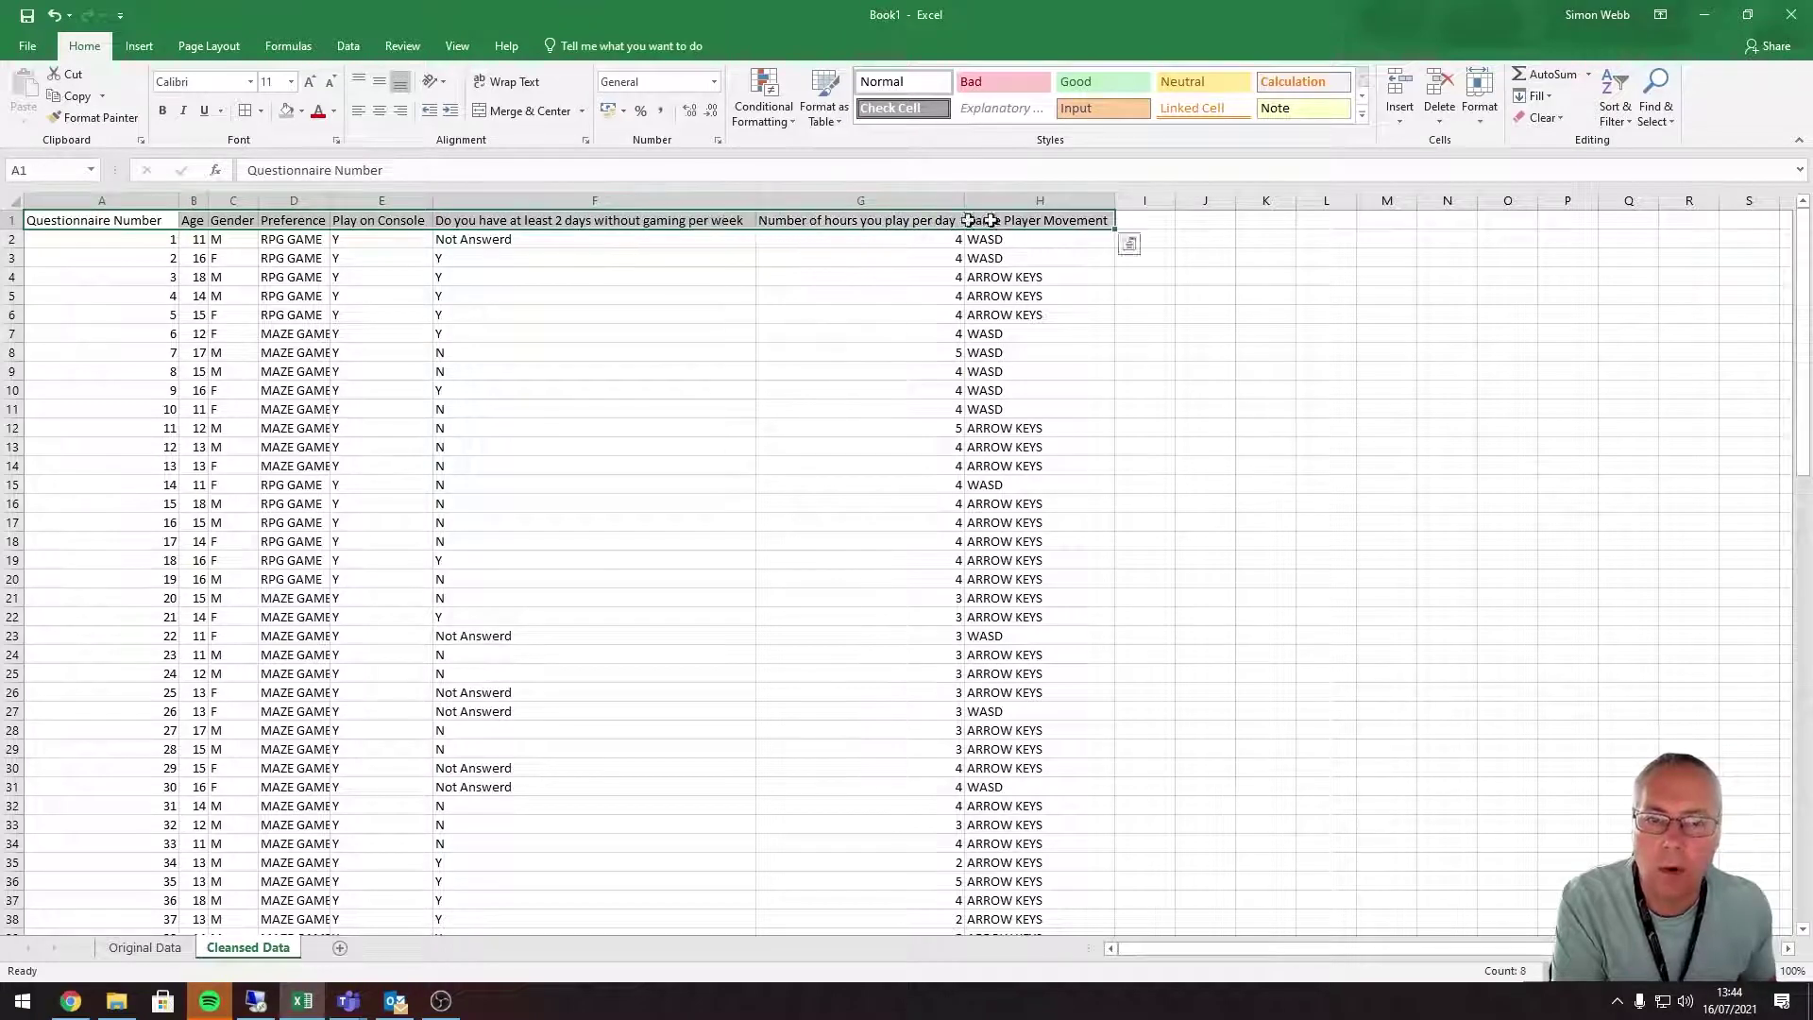
{"action": "left_click", "coordinate": [506, 81]}
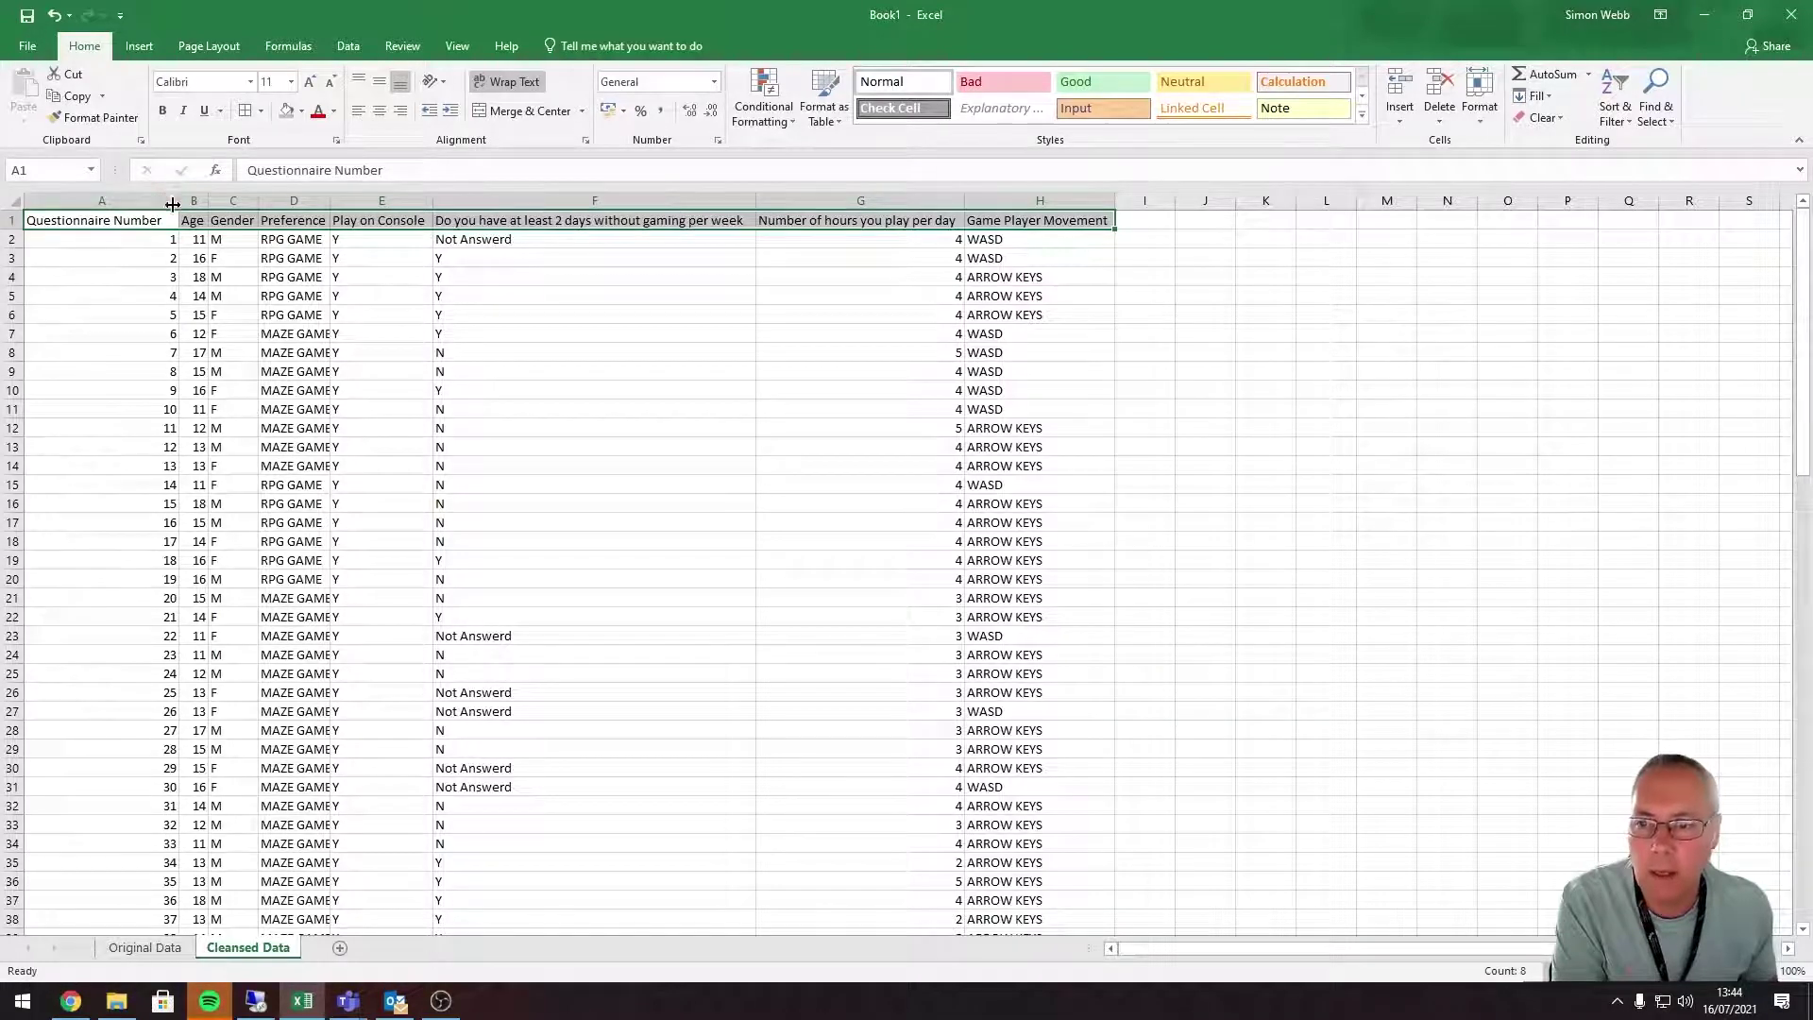
{"action": "left_click_drag", "start_coordinate": [177, 199], "coordinate": [107, 198]}
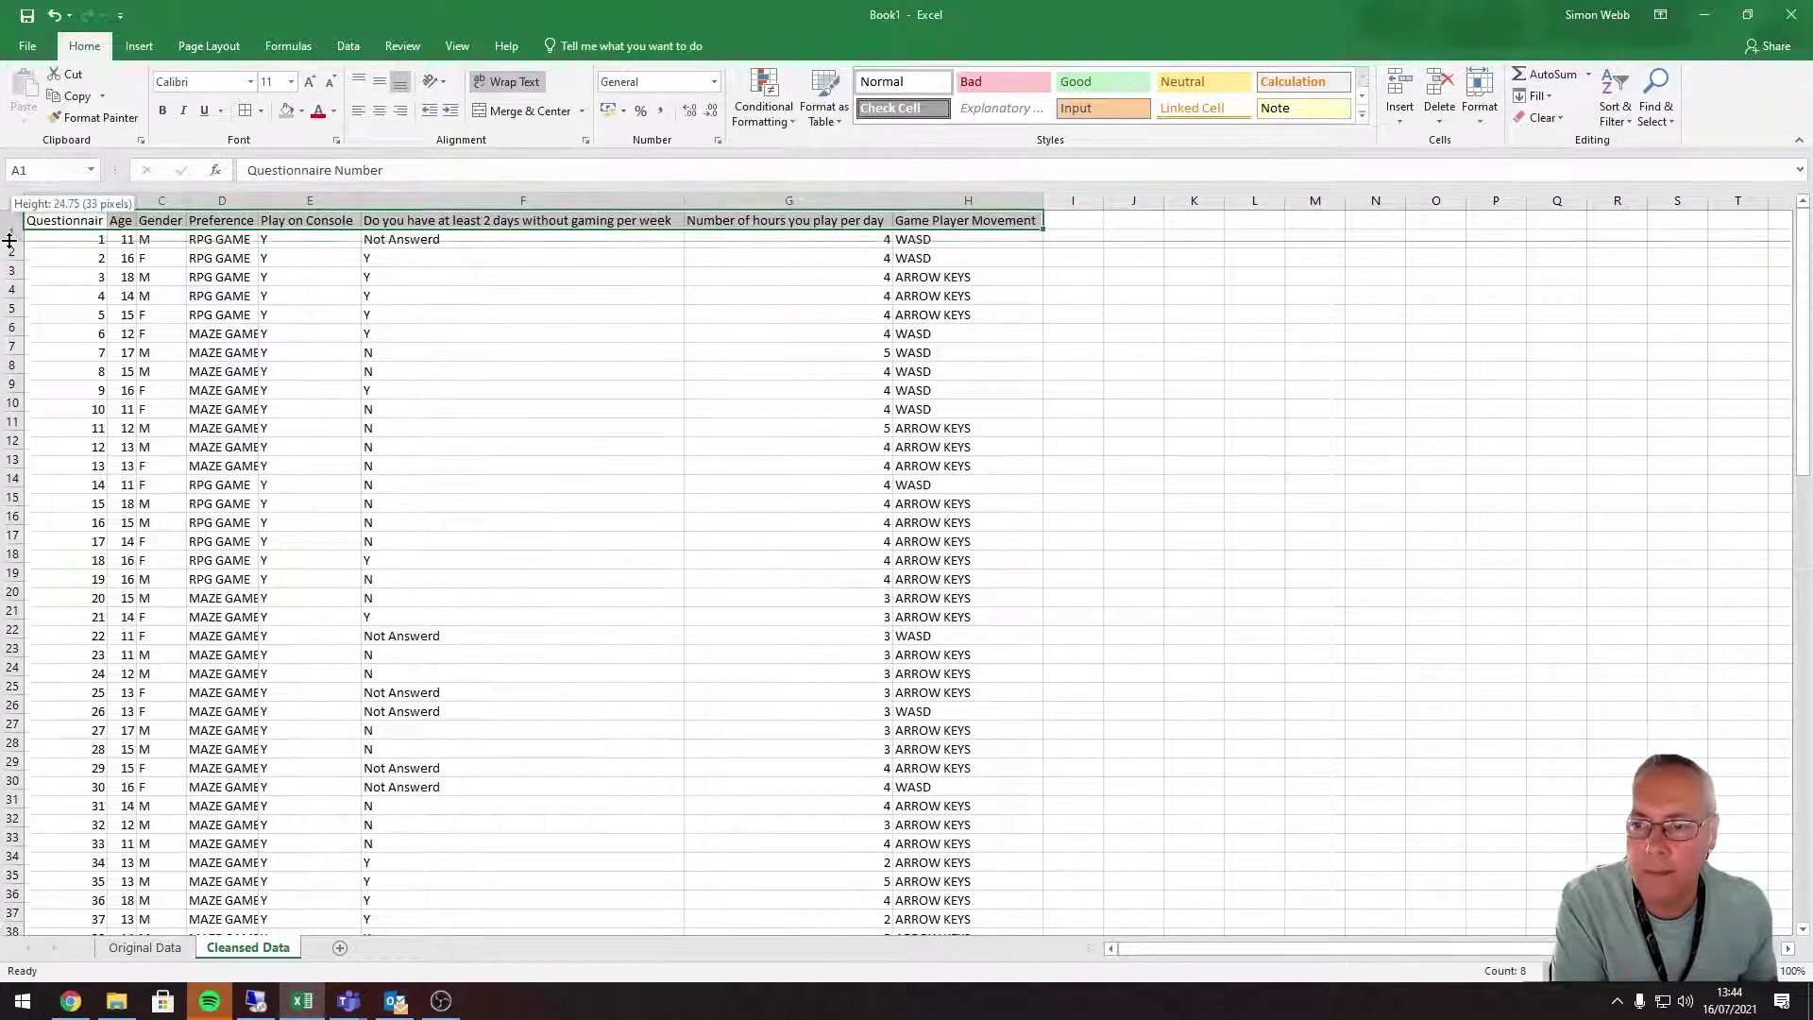
{"action": "left_click_drag", "start_coordinate": [12, 227], "coordinate": [9, 248]}
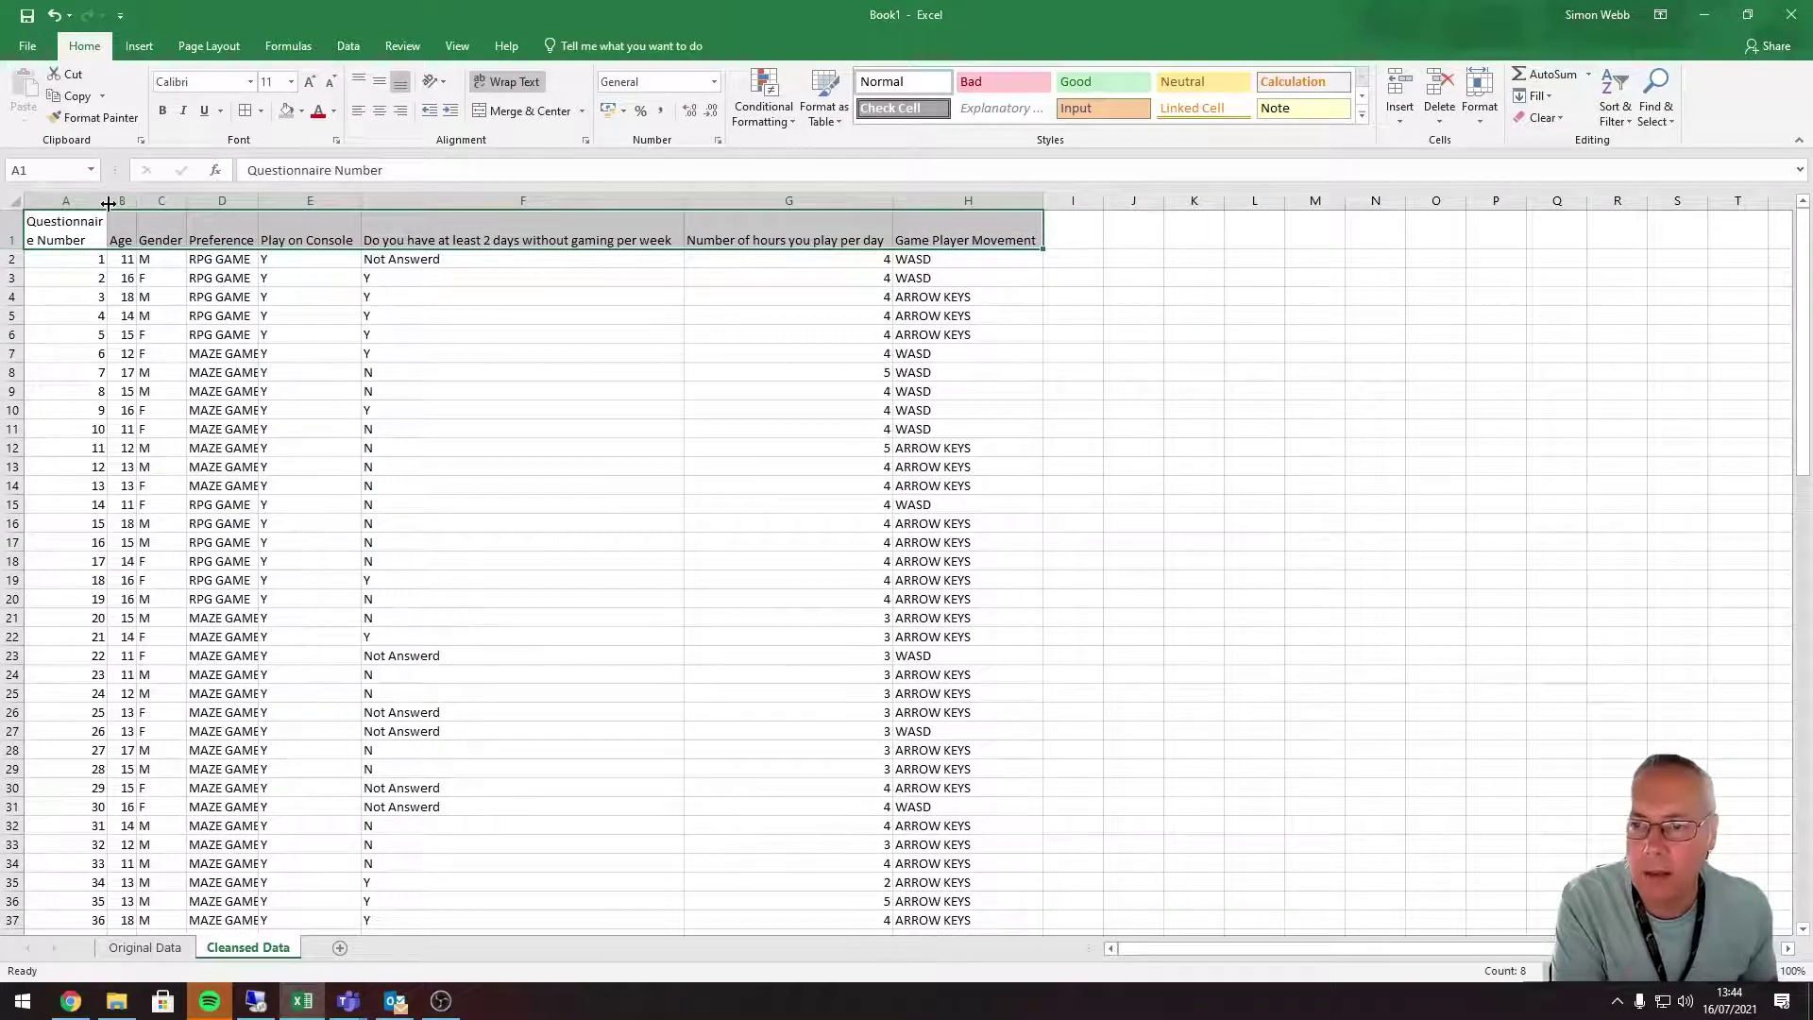
{"action": "left_click_drag", "start_coordinate": [108, 204], "coordinate": [119, 203]}
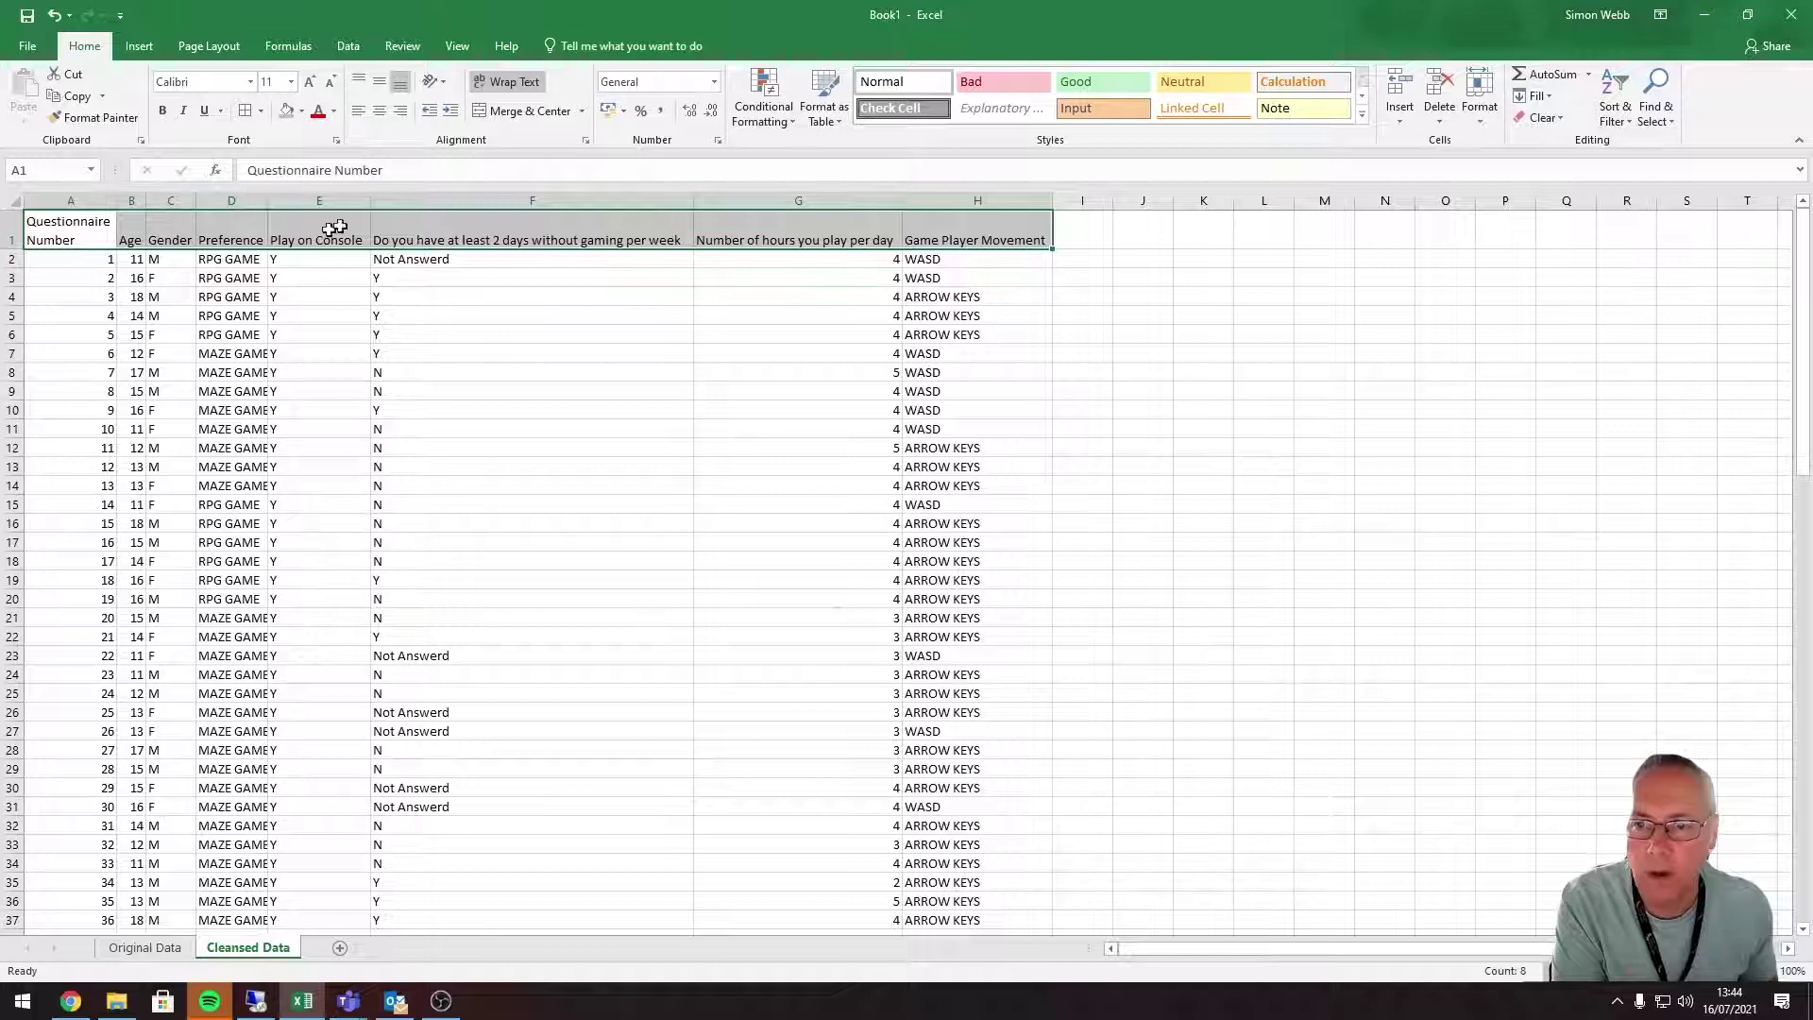
Step: Narrow columns E, F, G and H so their long headings wrap
{"action": "left_click_drag", "start_coordinate": [369, 198], "coordinate": [328, 201]}
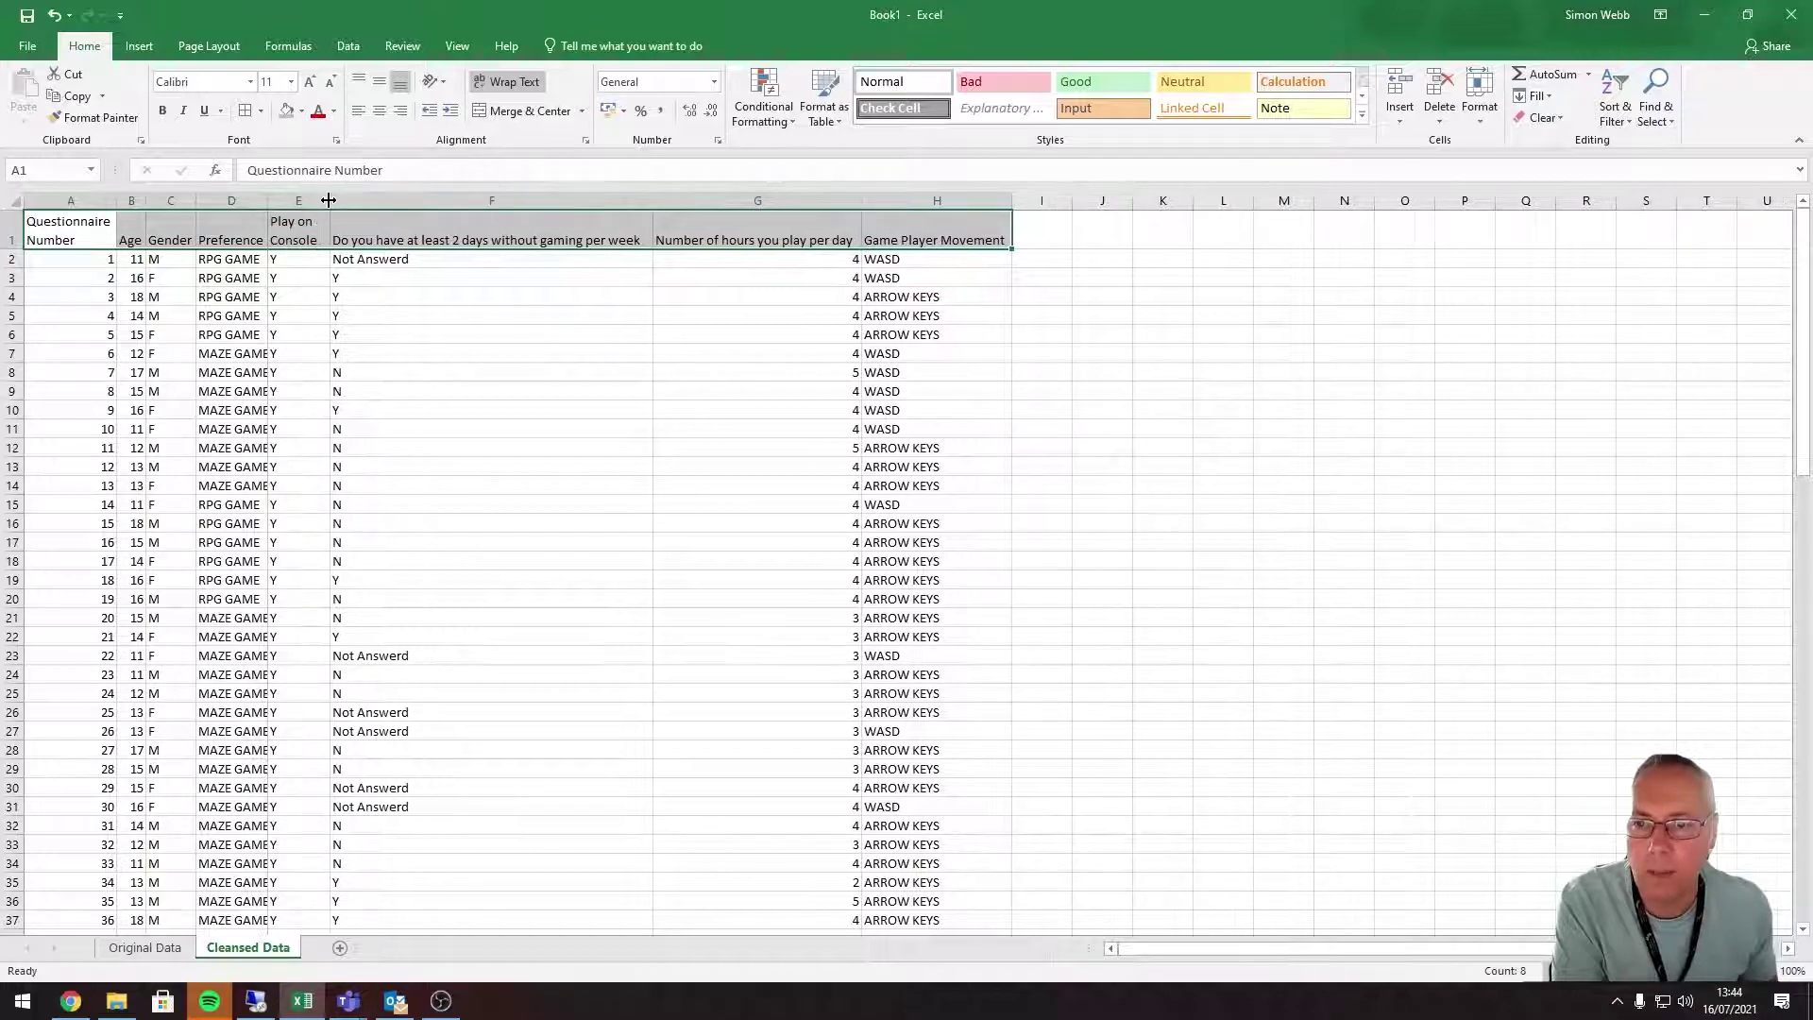
{"action": "left_click_drag", "start_coordinate": [652, 200], "coordinate": [497, 207]}
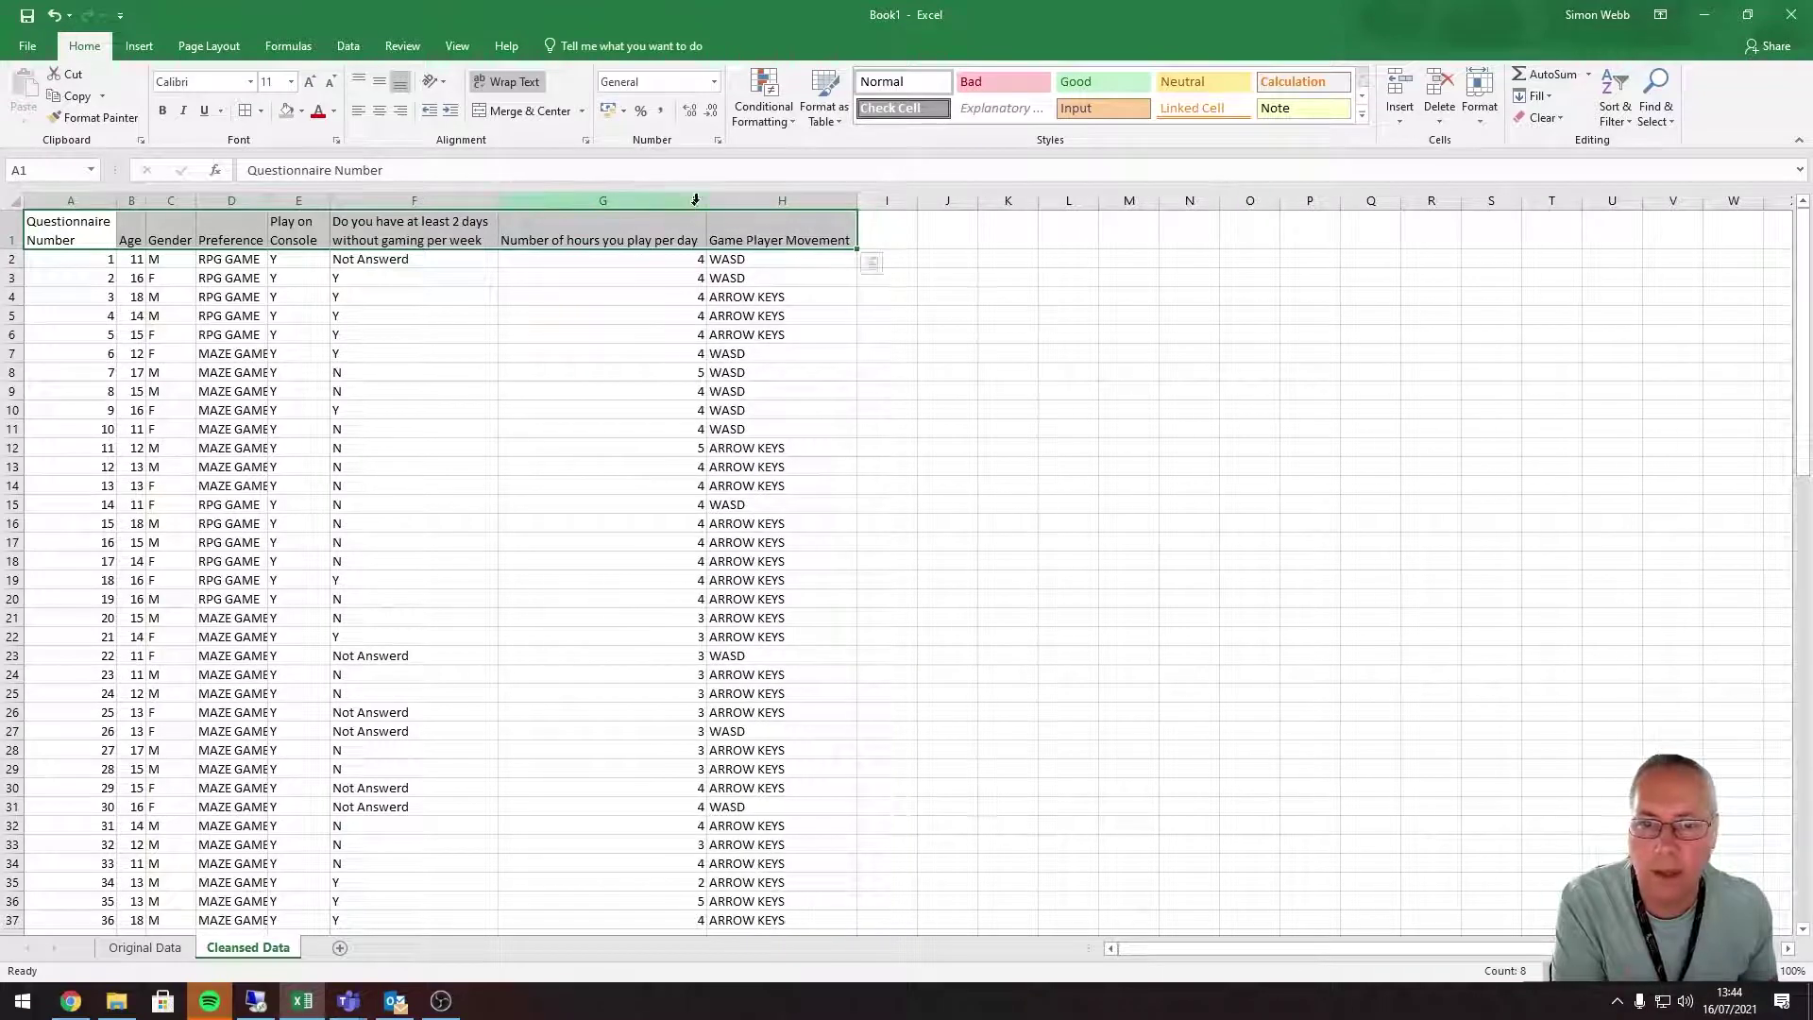
{"action": "left_click_drag", "start_coordinate": [706, 200], "coordinate": [609, 198]}
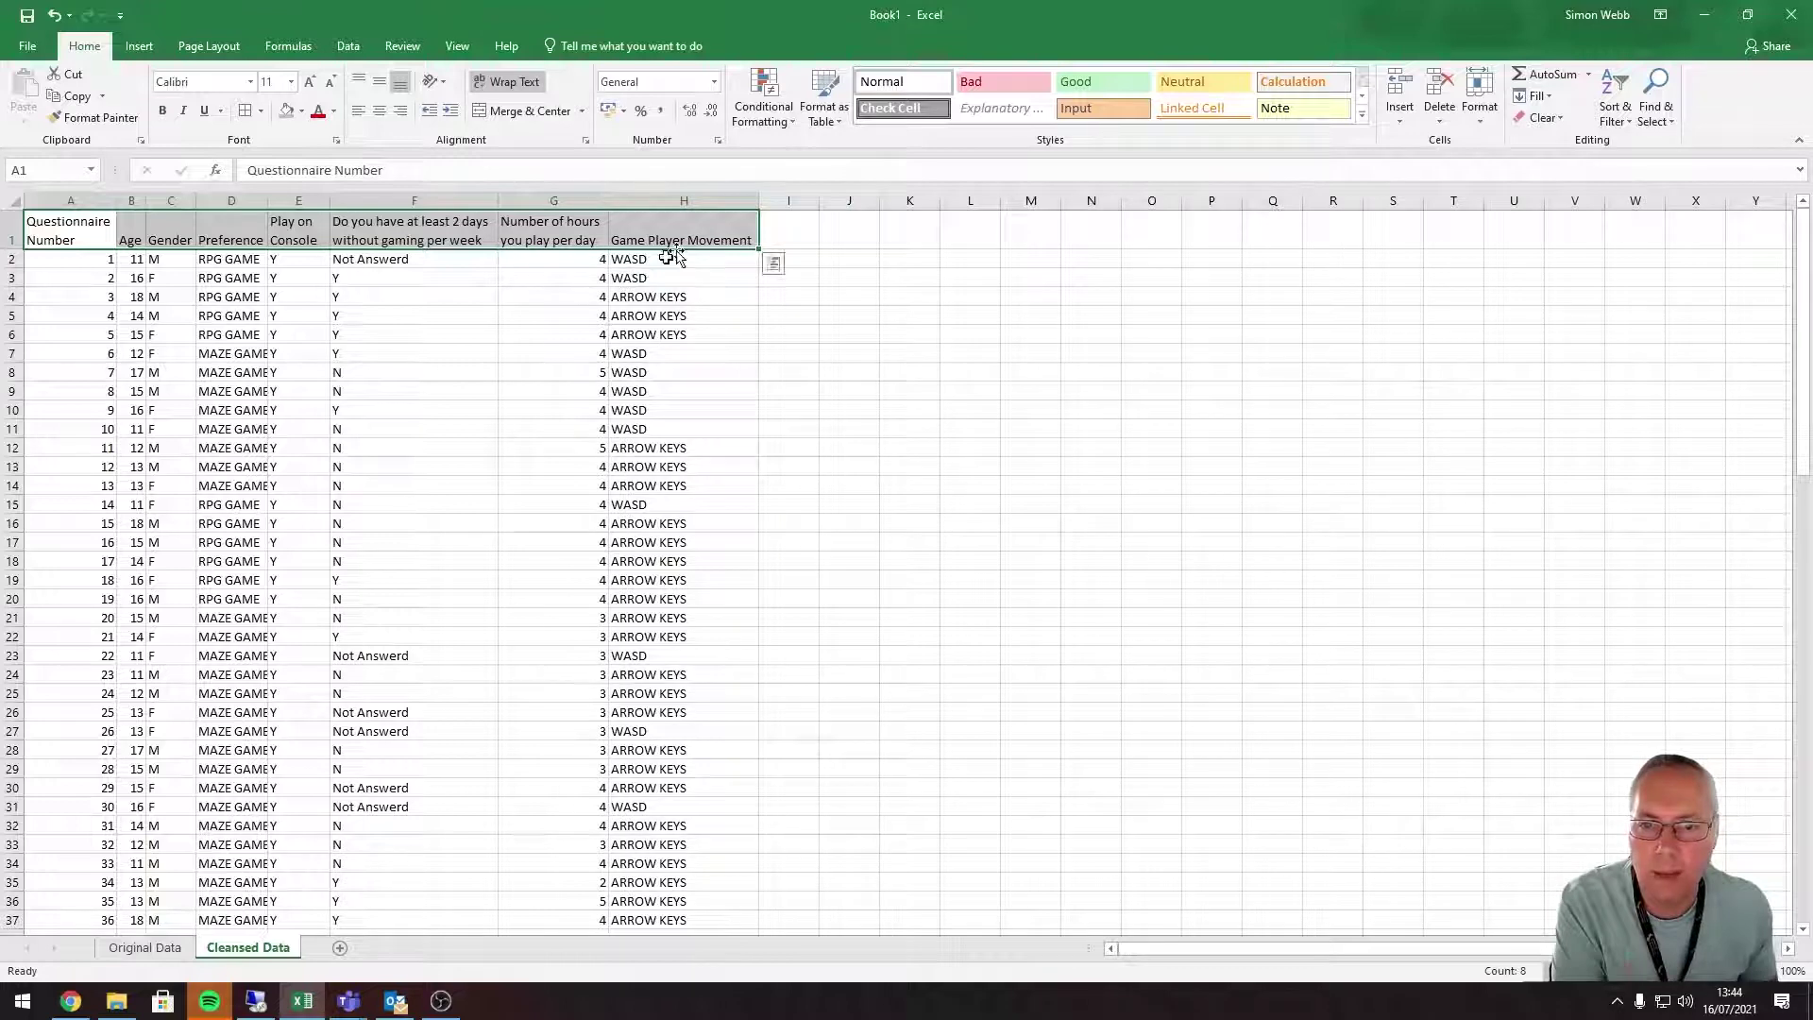
{"action": "left_click_drag", "start_coordinate": [758, 201], "coordinate": [707, 202]}
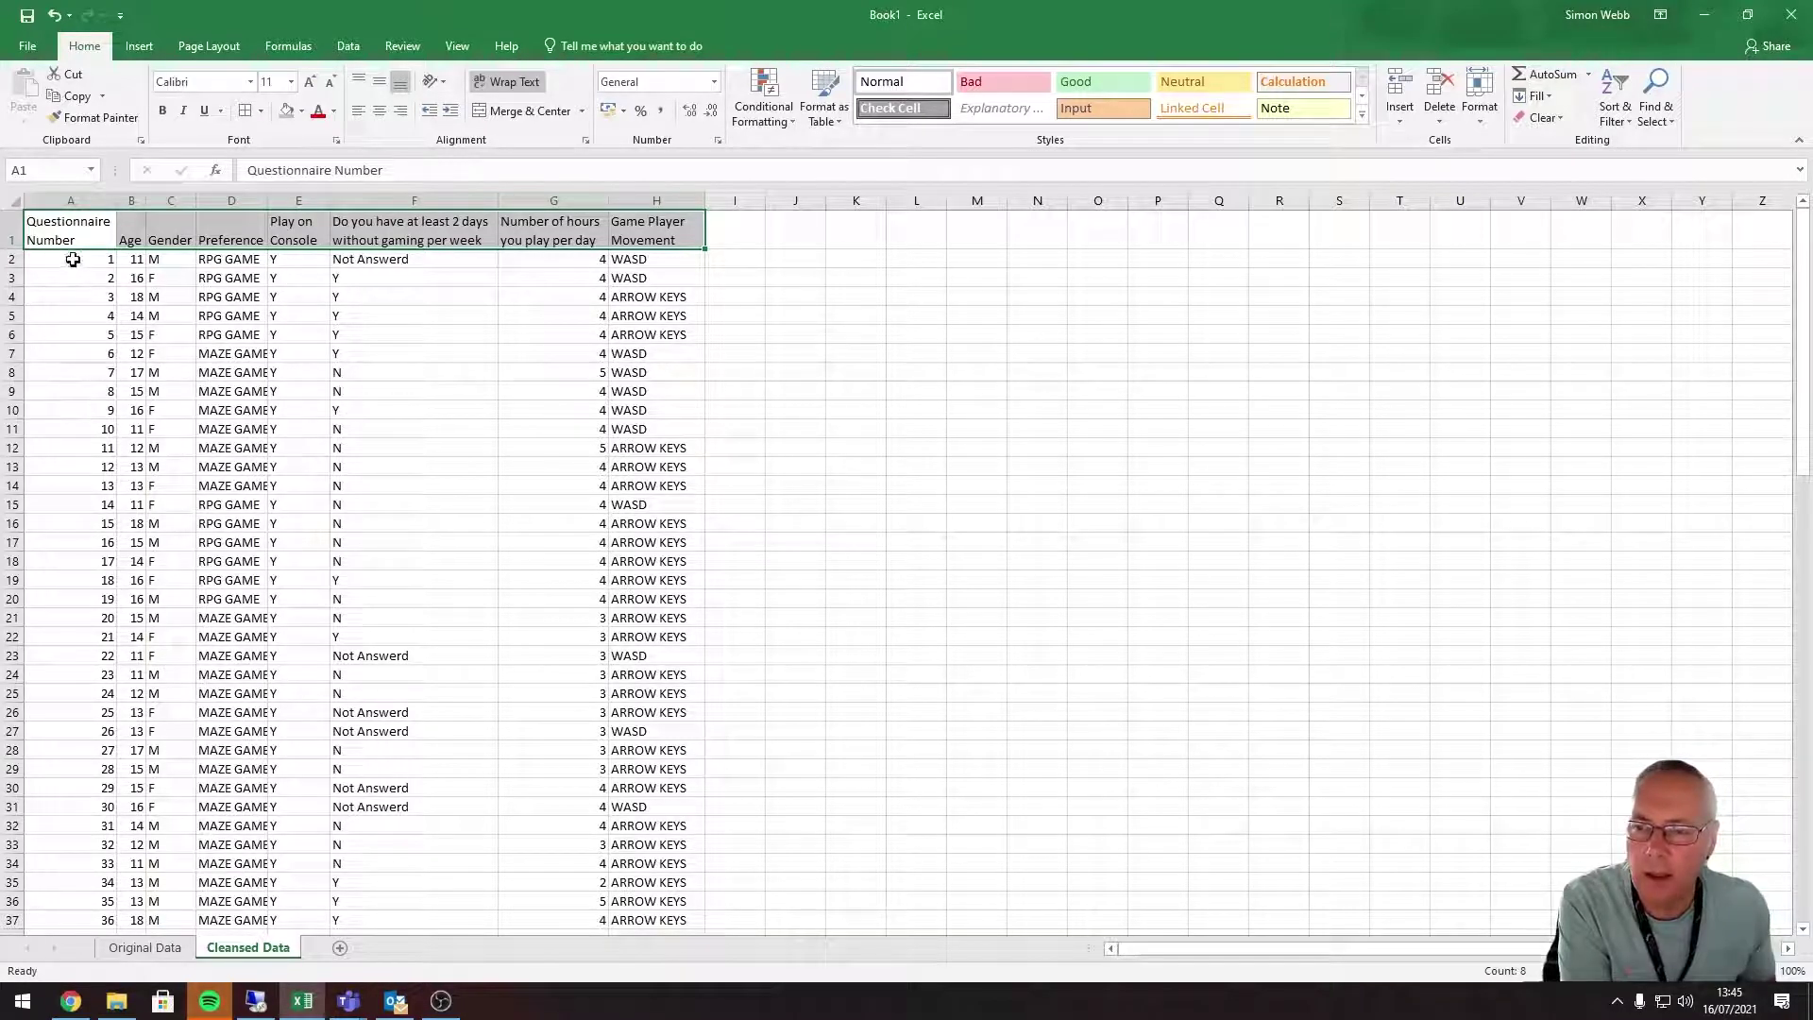
Step: Centre the Questionnaire Number, Age and hours-per-day values in A2:B101 and G2:G101
{"action": "left_click_drag", "start_coordinate": [73, 258], "coordinate": [133, 904]}
{"action": "scroll", "coordinate": [444, 708], "scroll_direction": "up", "scroll_amount": 20}
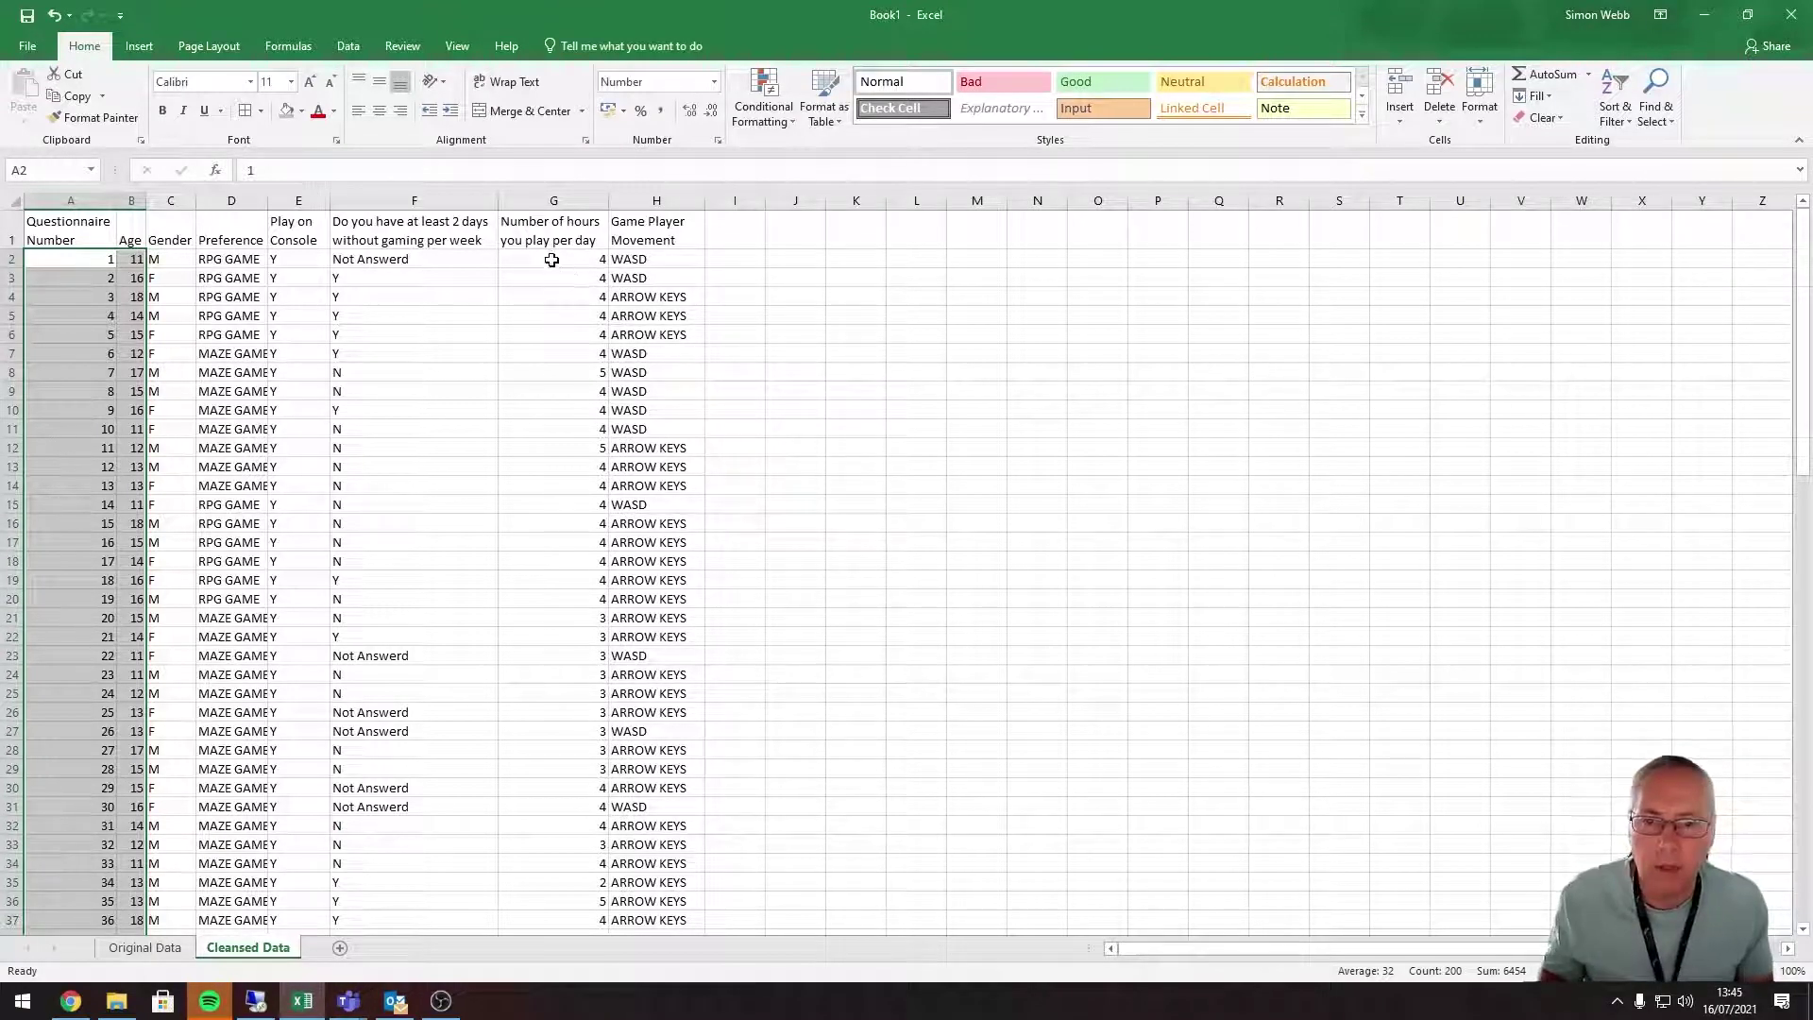
{"action": "left_click_drag", "start_coordinate": [552, 260], "coordinate": [555, 1008]}
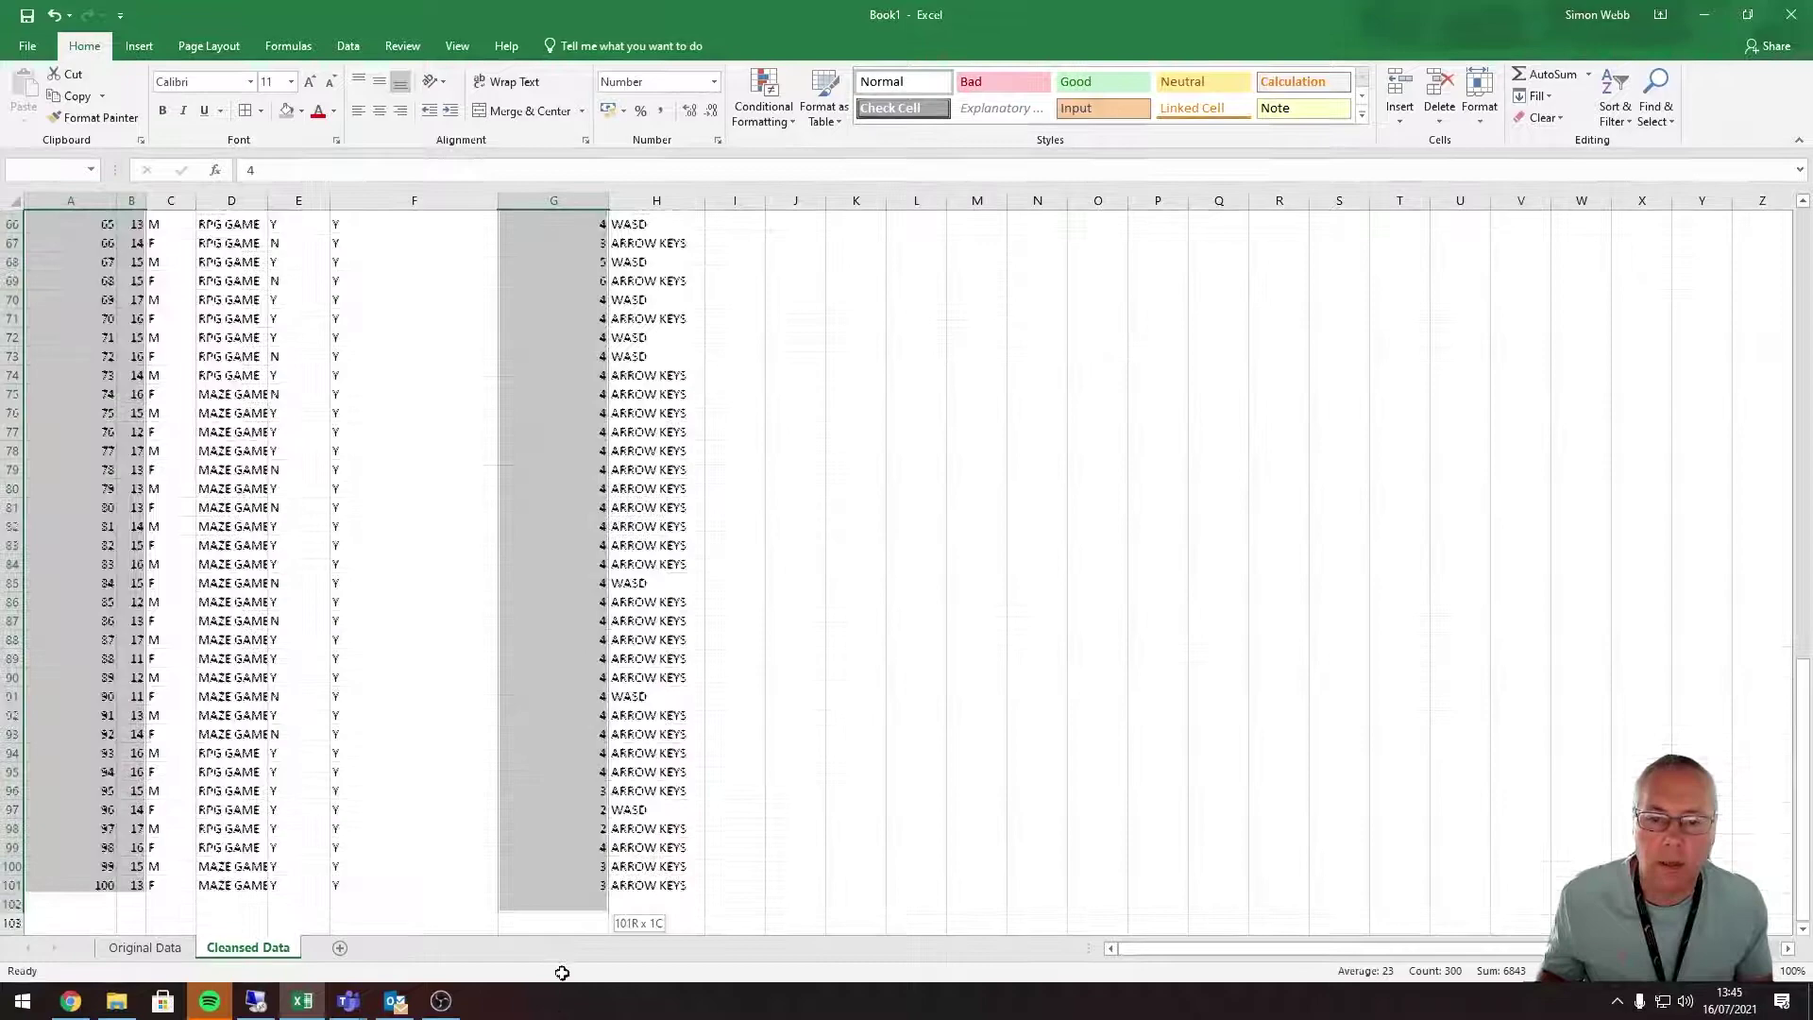
{"action": "left_click_drag", "start_coordinate": [561, 973], "coordinate": [585, 746]}
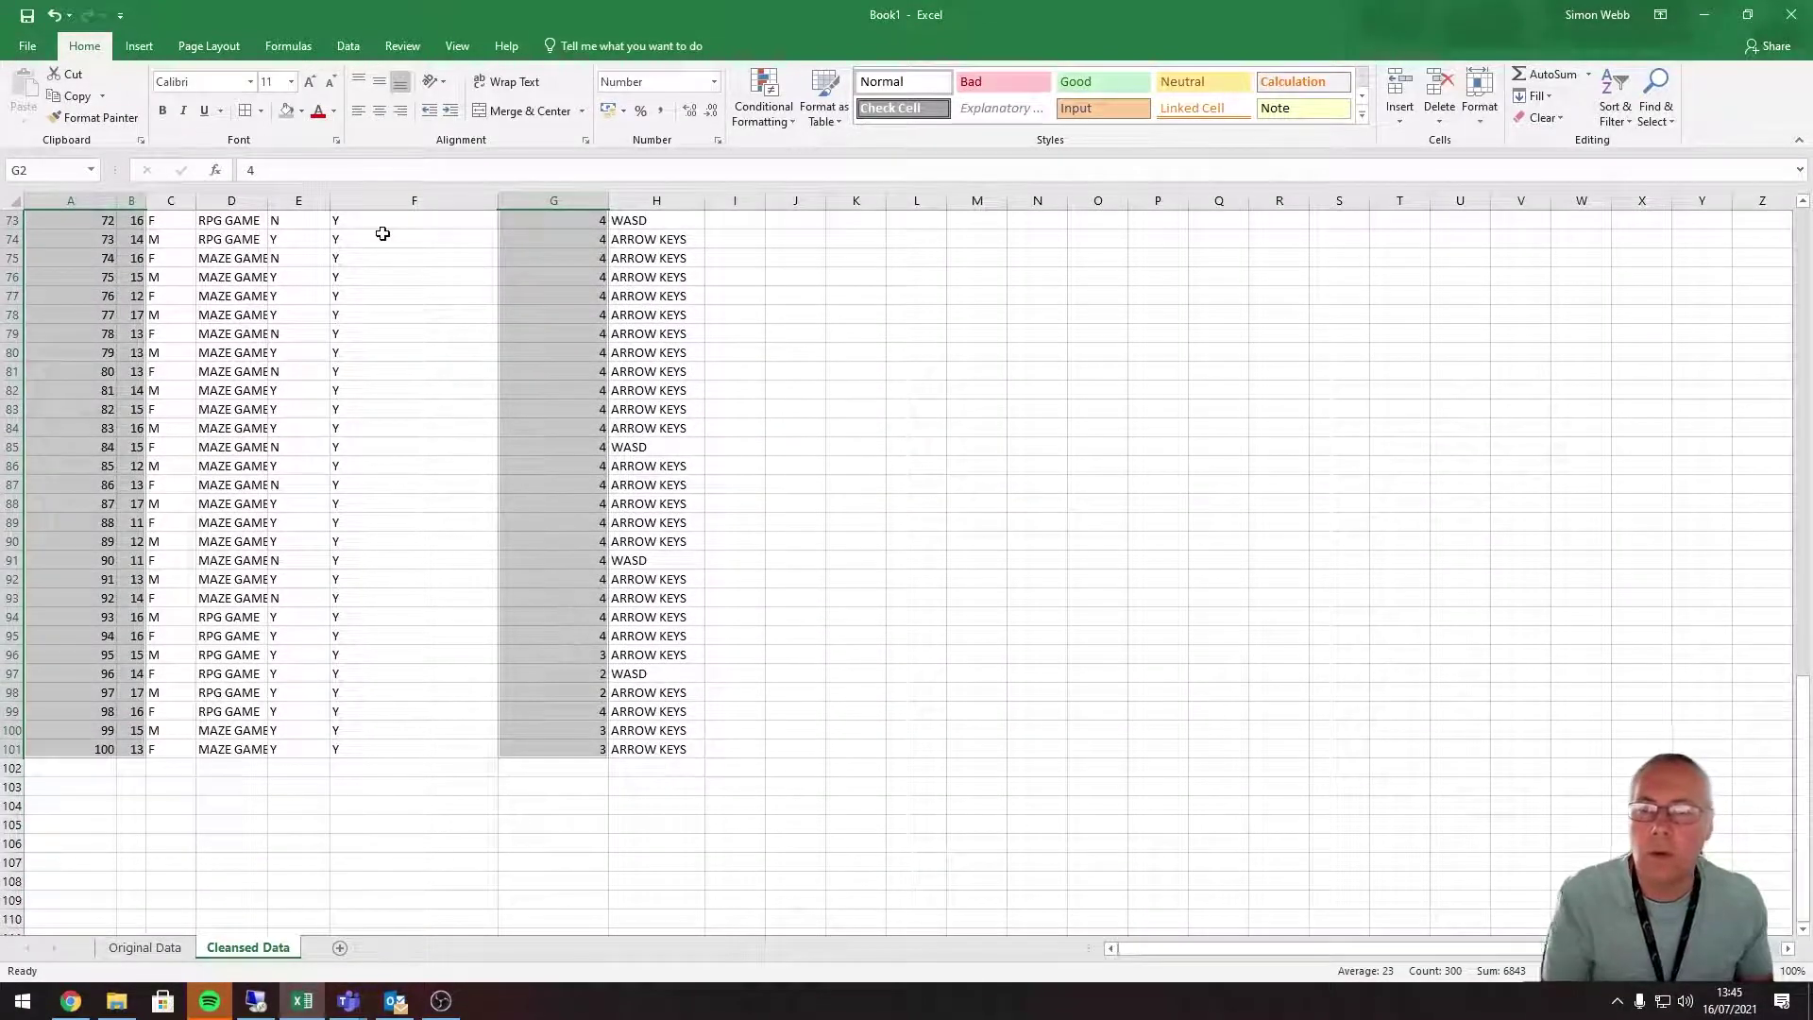
{"action": "left_click", "coordinate": [380, 112]}
{"action": "scroll", "coordinate": [439, 547], "scroll_direction": "up", "scroll_amount": 20}
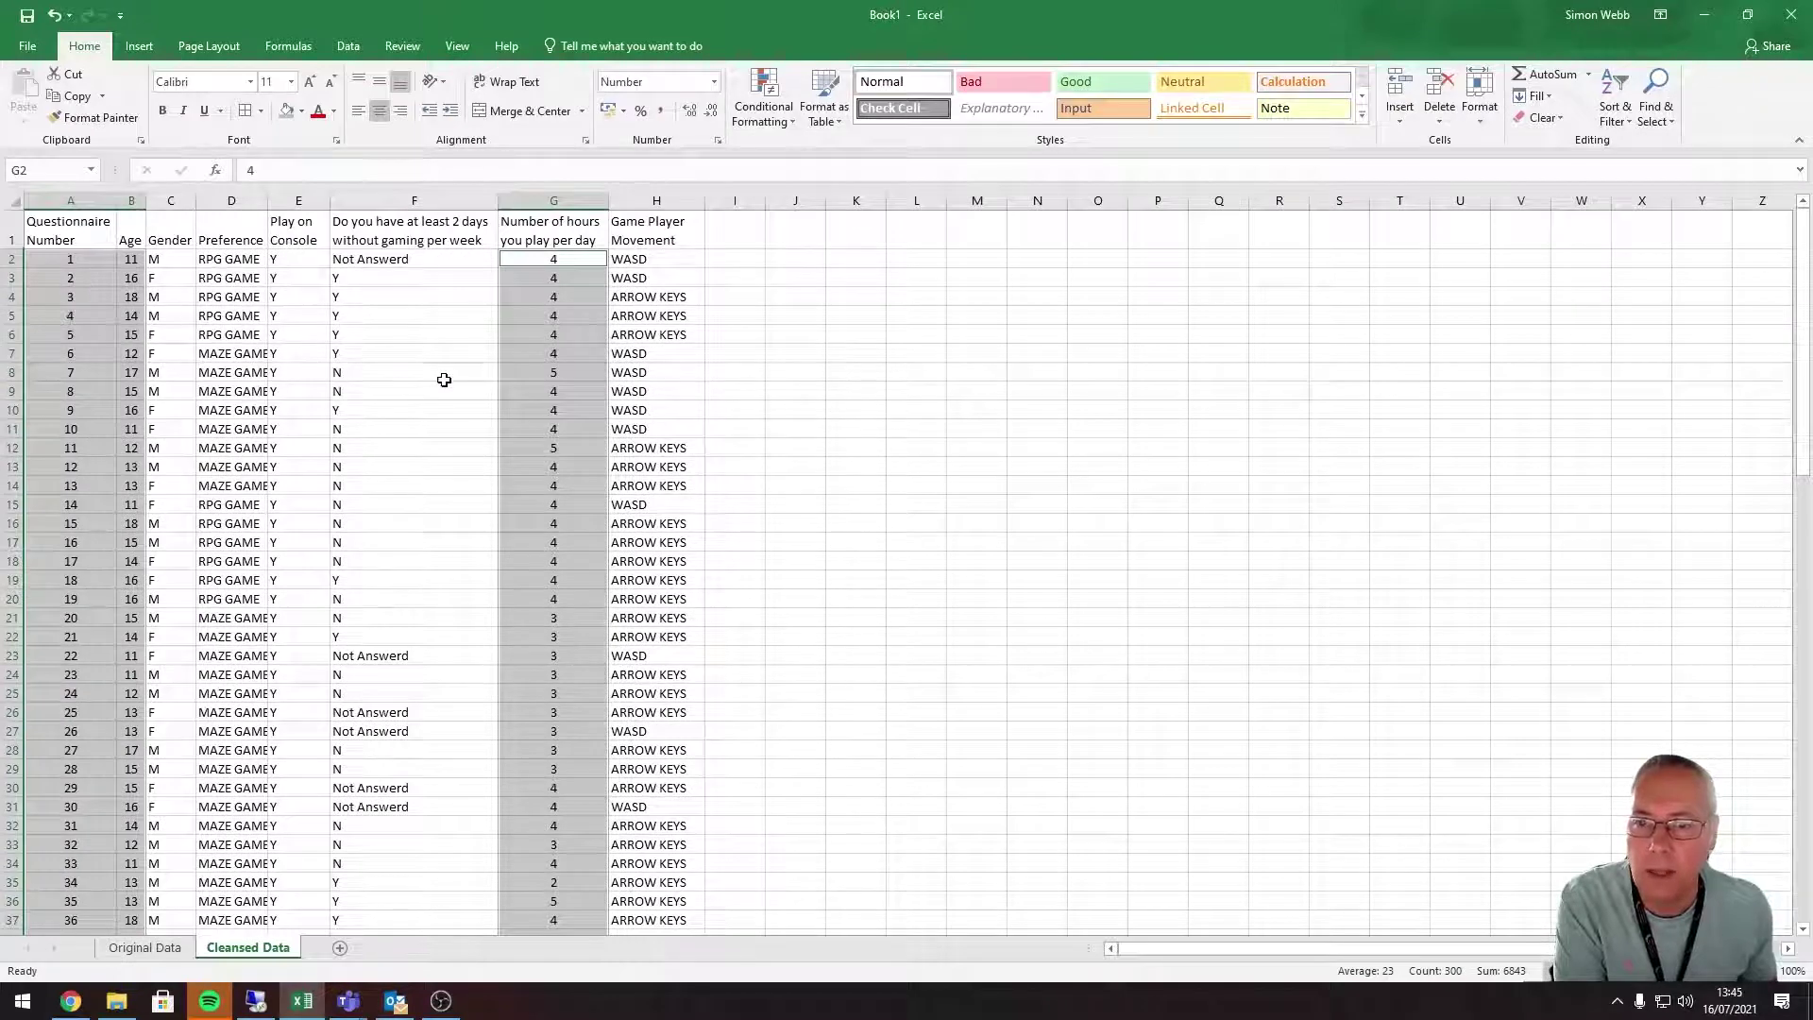
{"action": "left_click_drag", "start_coordinate": [54, 226], "coordinate": [652, 227]}
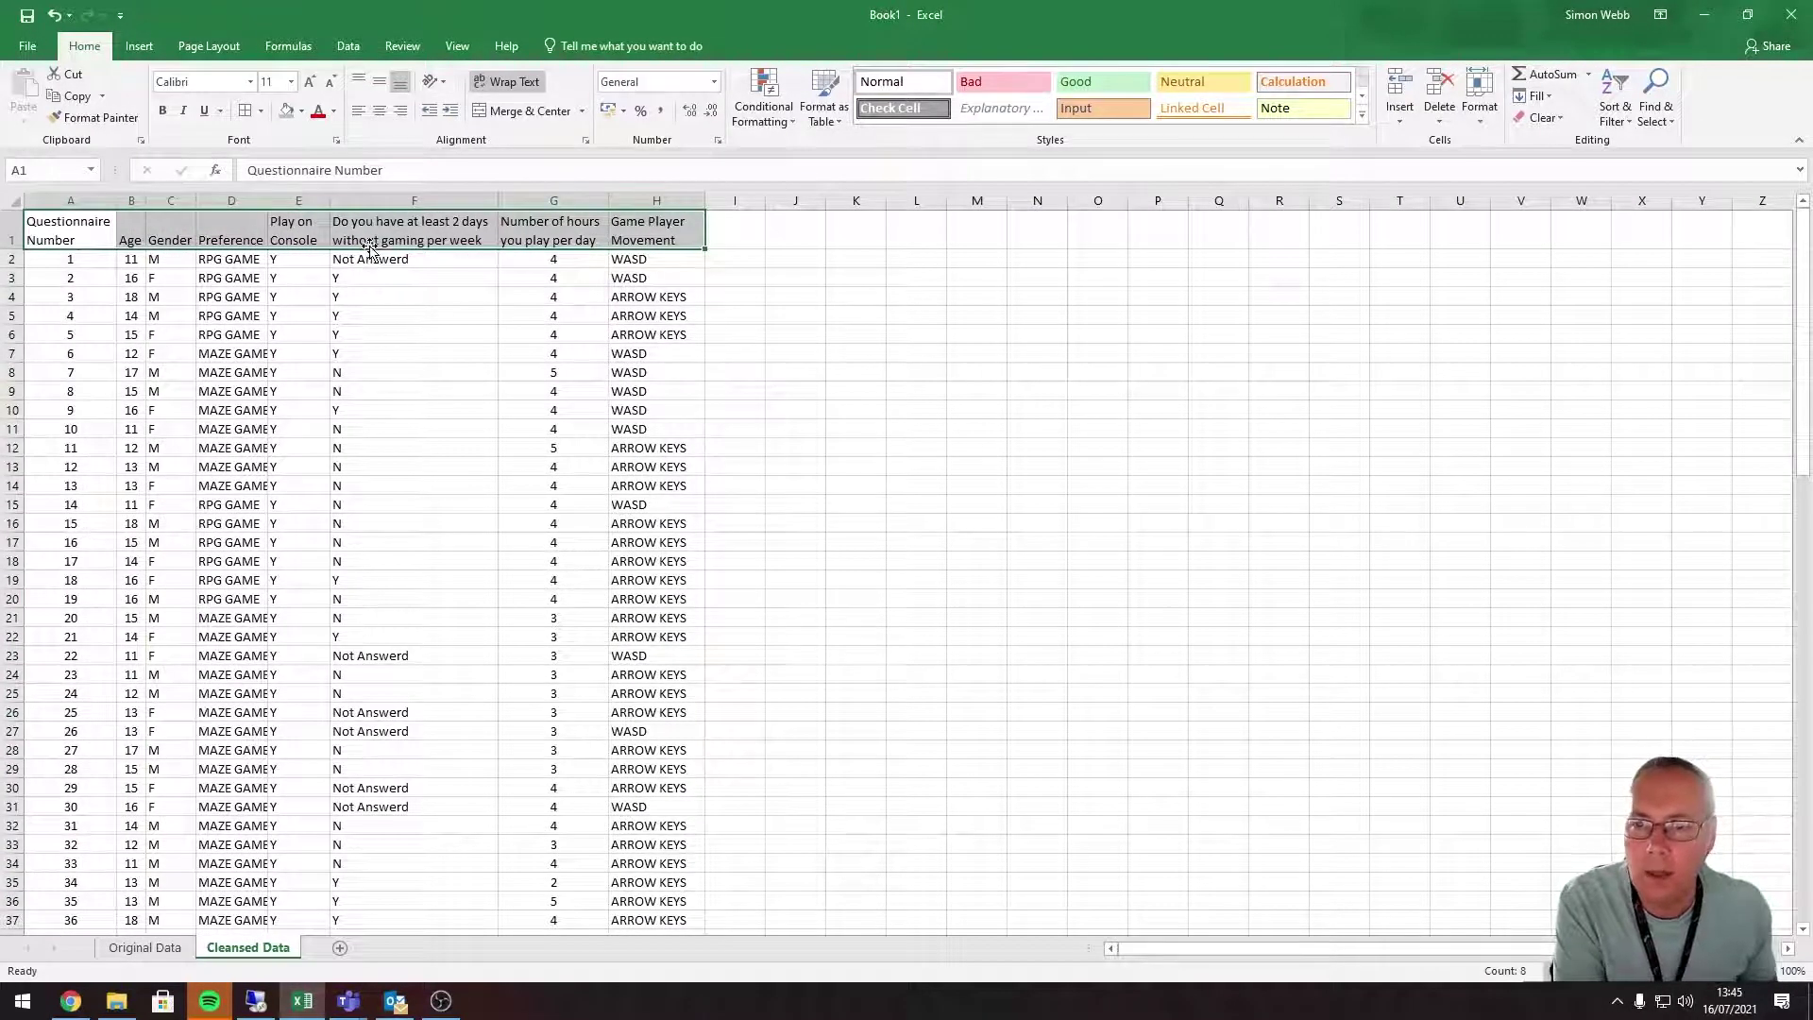
Step: Make headers A1:H1 middle-aligned and bold, with White, Background 1, Darker 25% fill
{"action": "left_click", "coordinate": [379, 85]}
{"action": "left_click", "coordinate": [377, 82]}
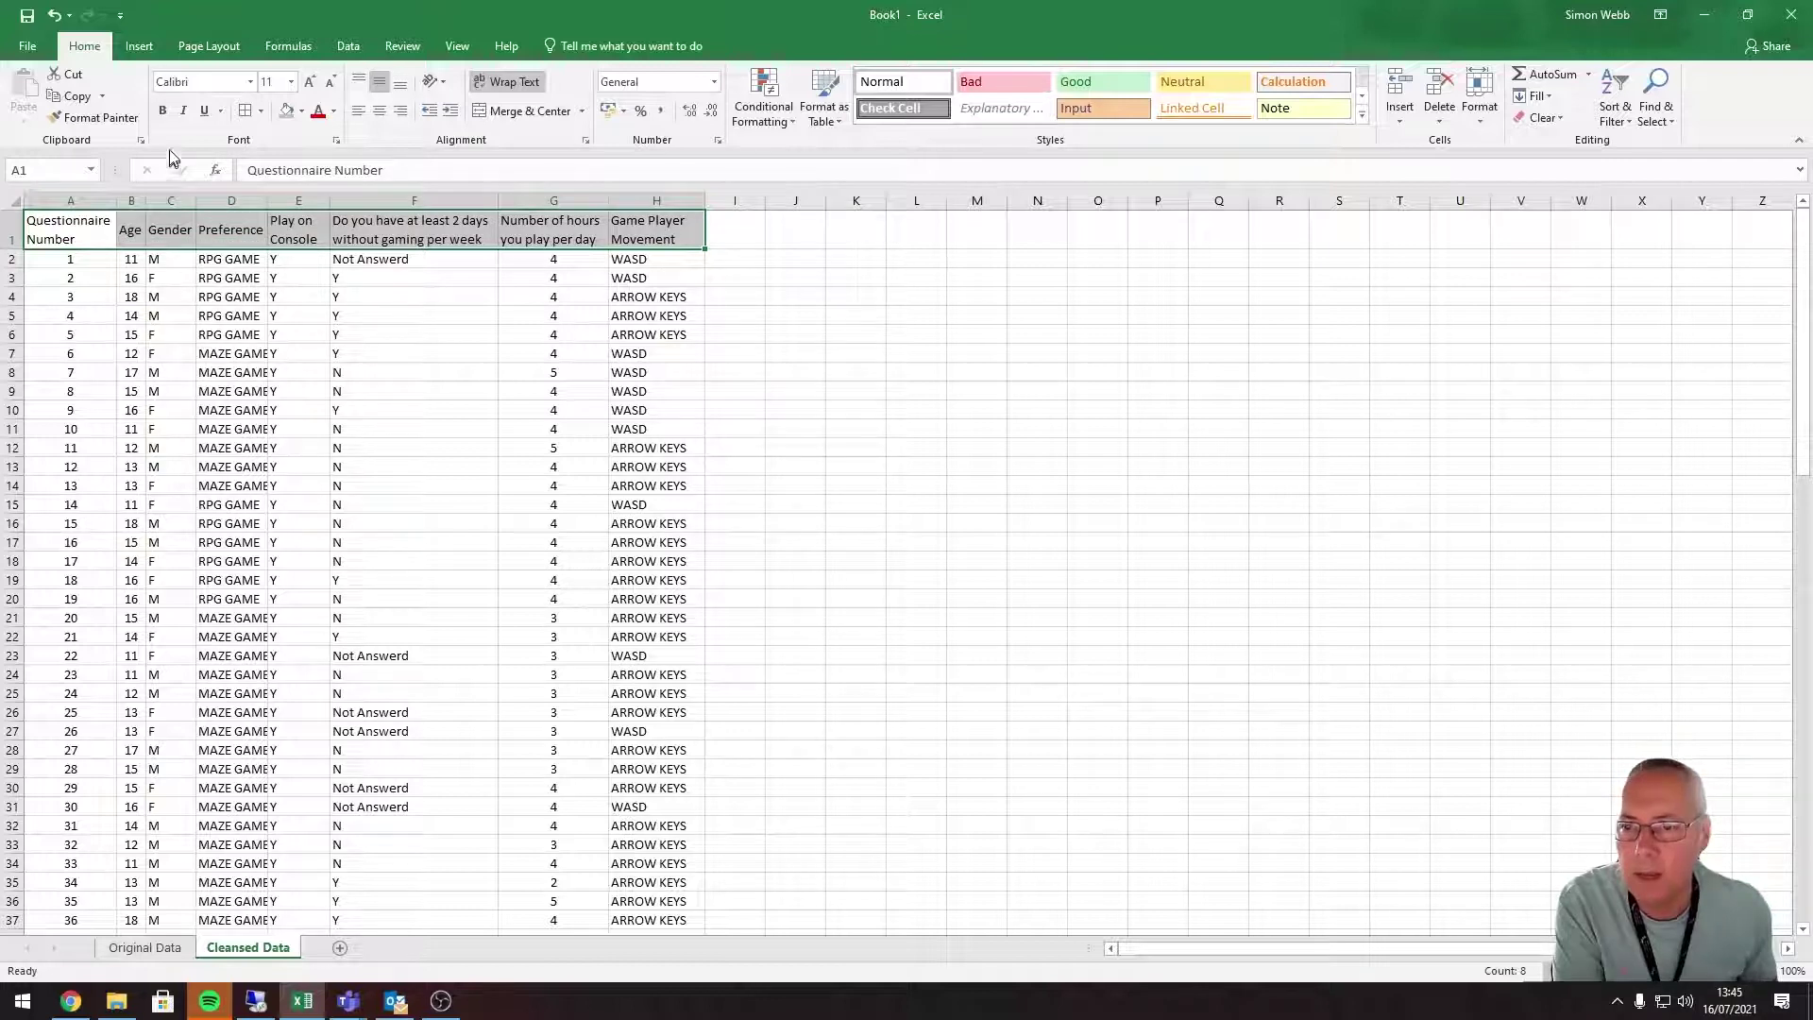
{"action": "left_click", "coordinate": [165, 114]}
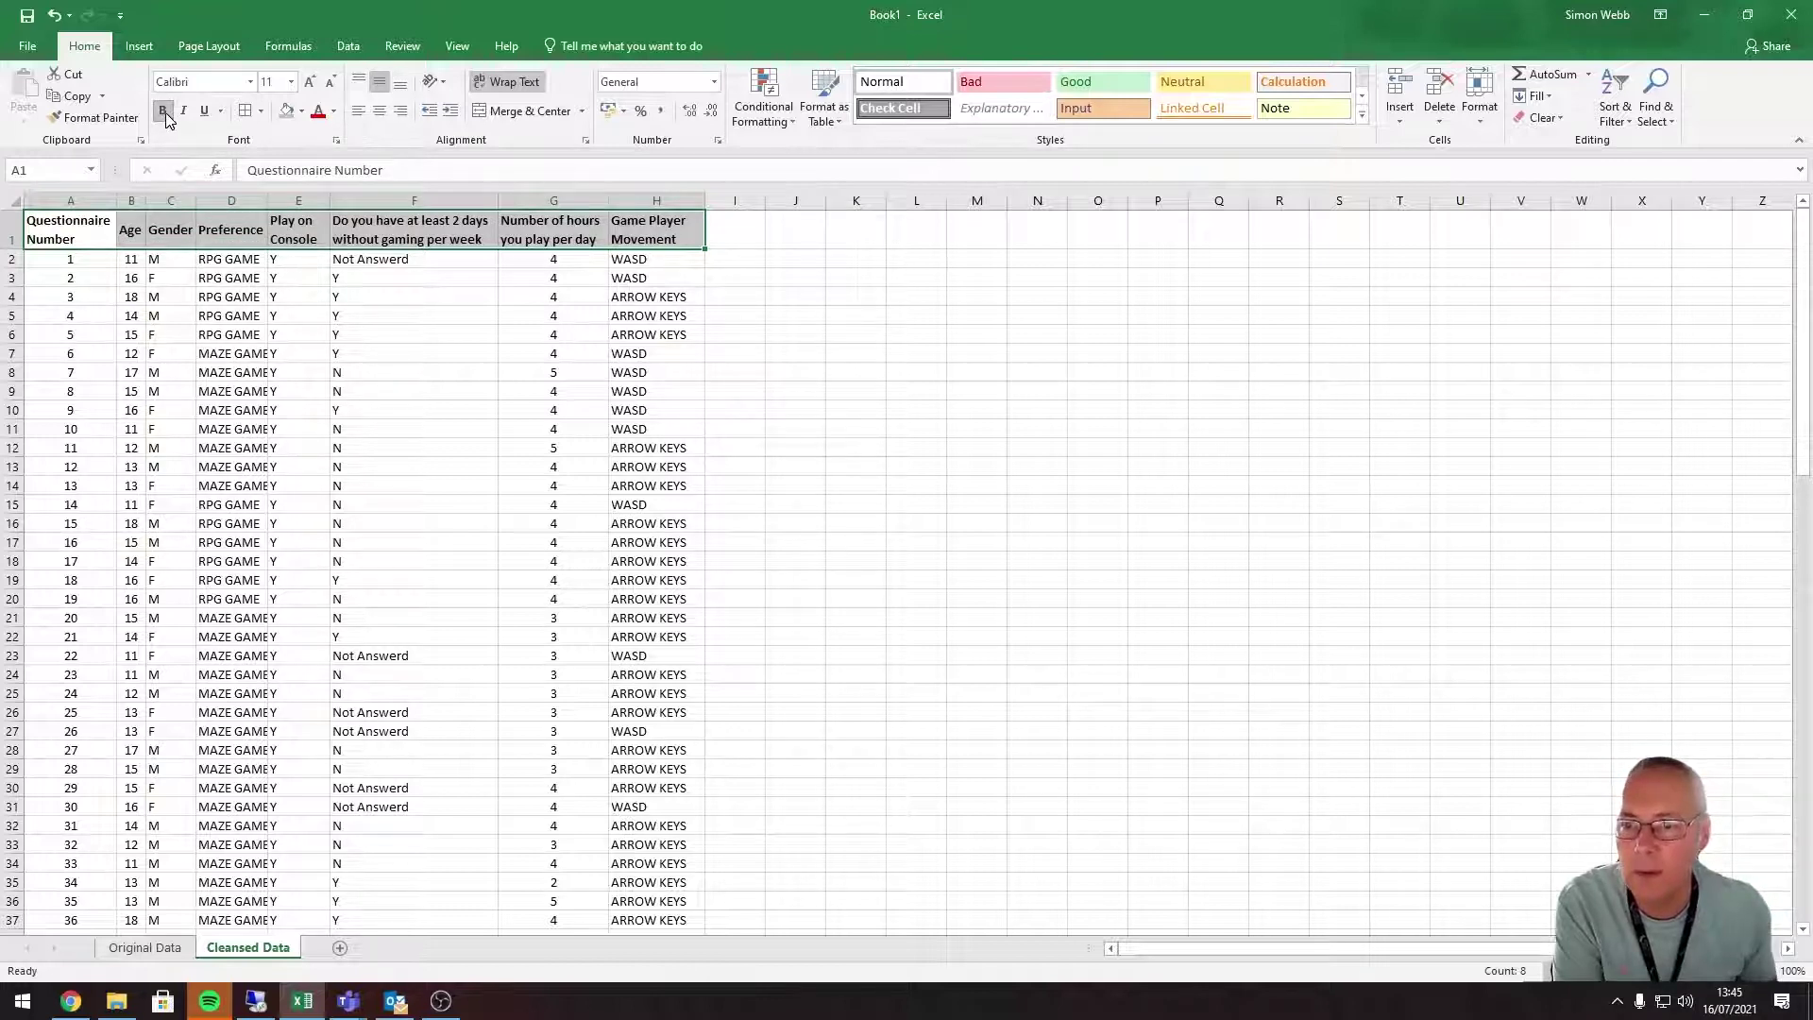
{"action": "left_click", "coordinate": [301, 112]}
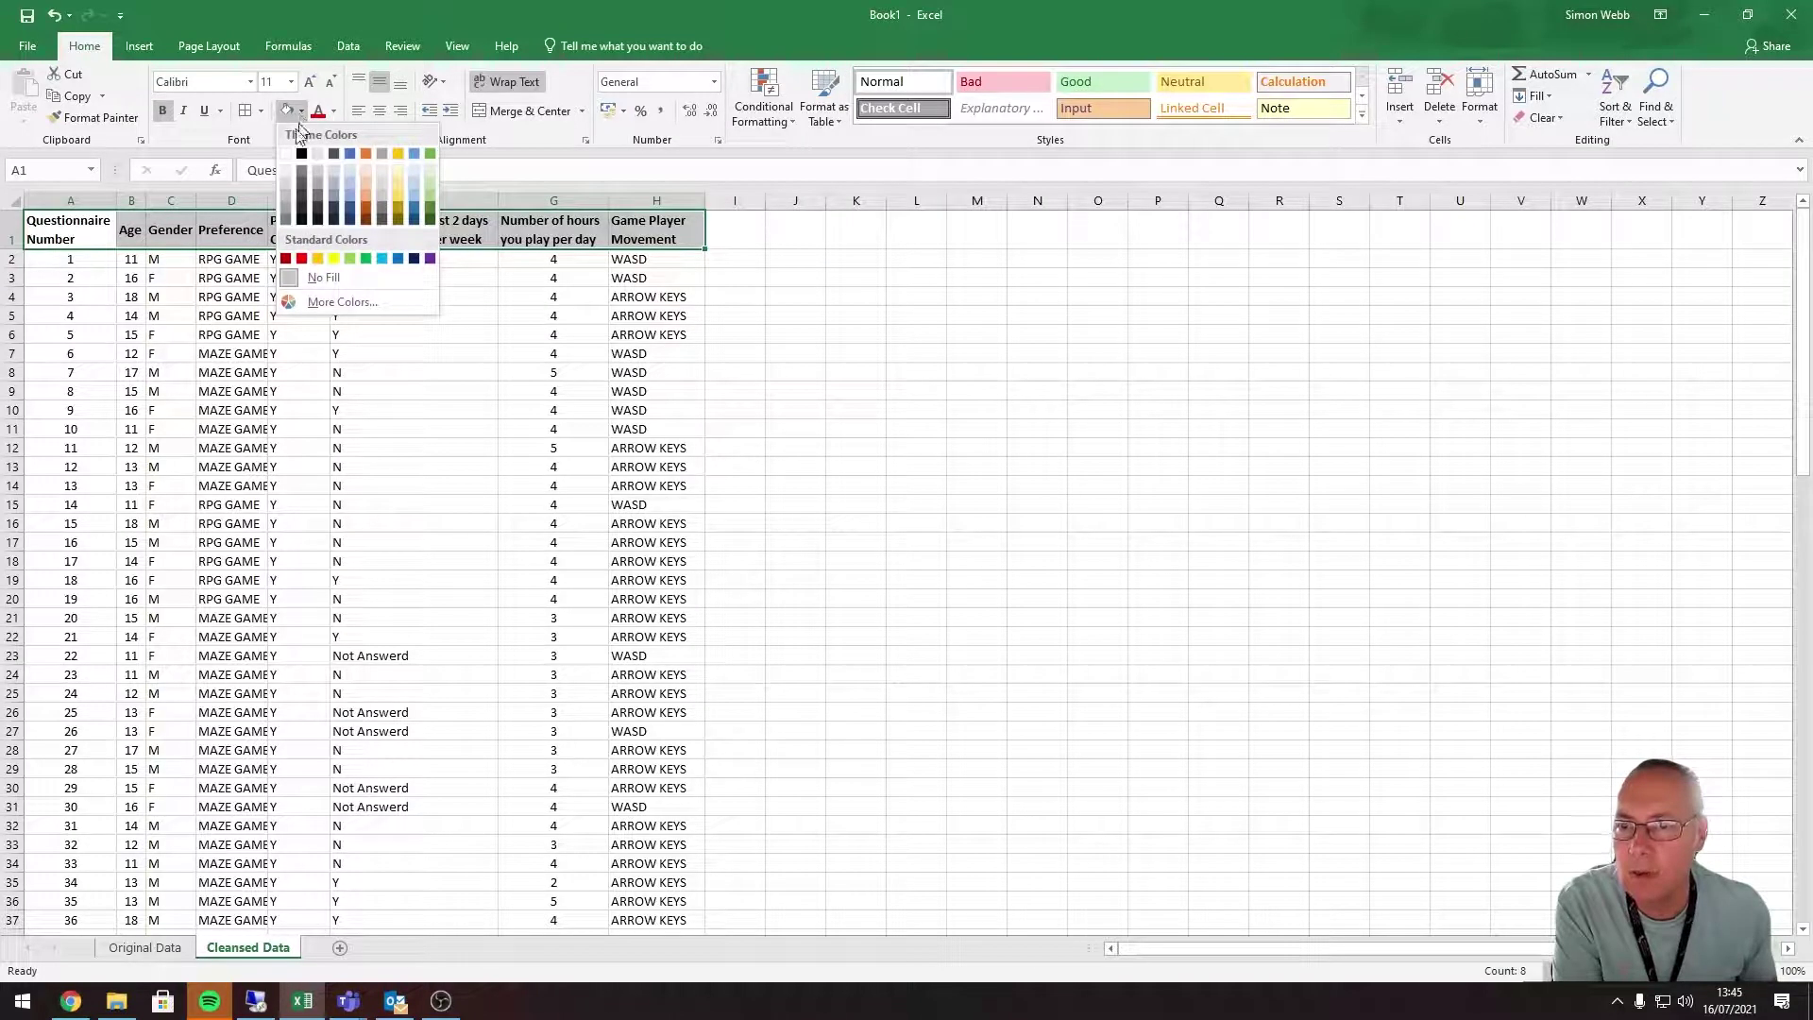
{"action": "left_click", "coordinate": [286, 196]}
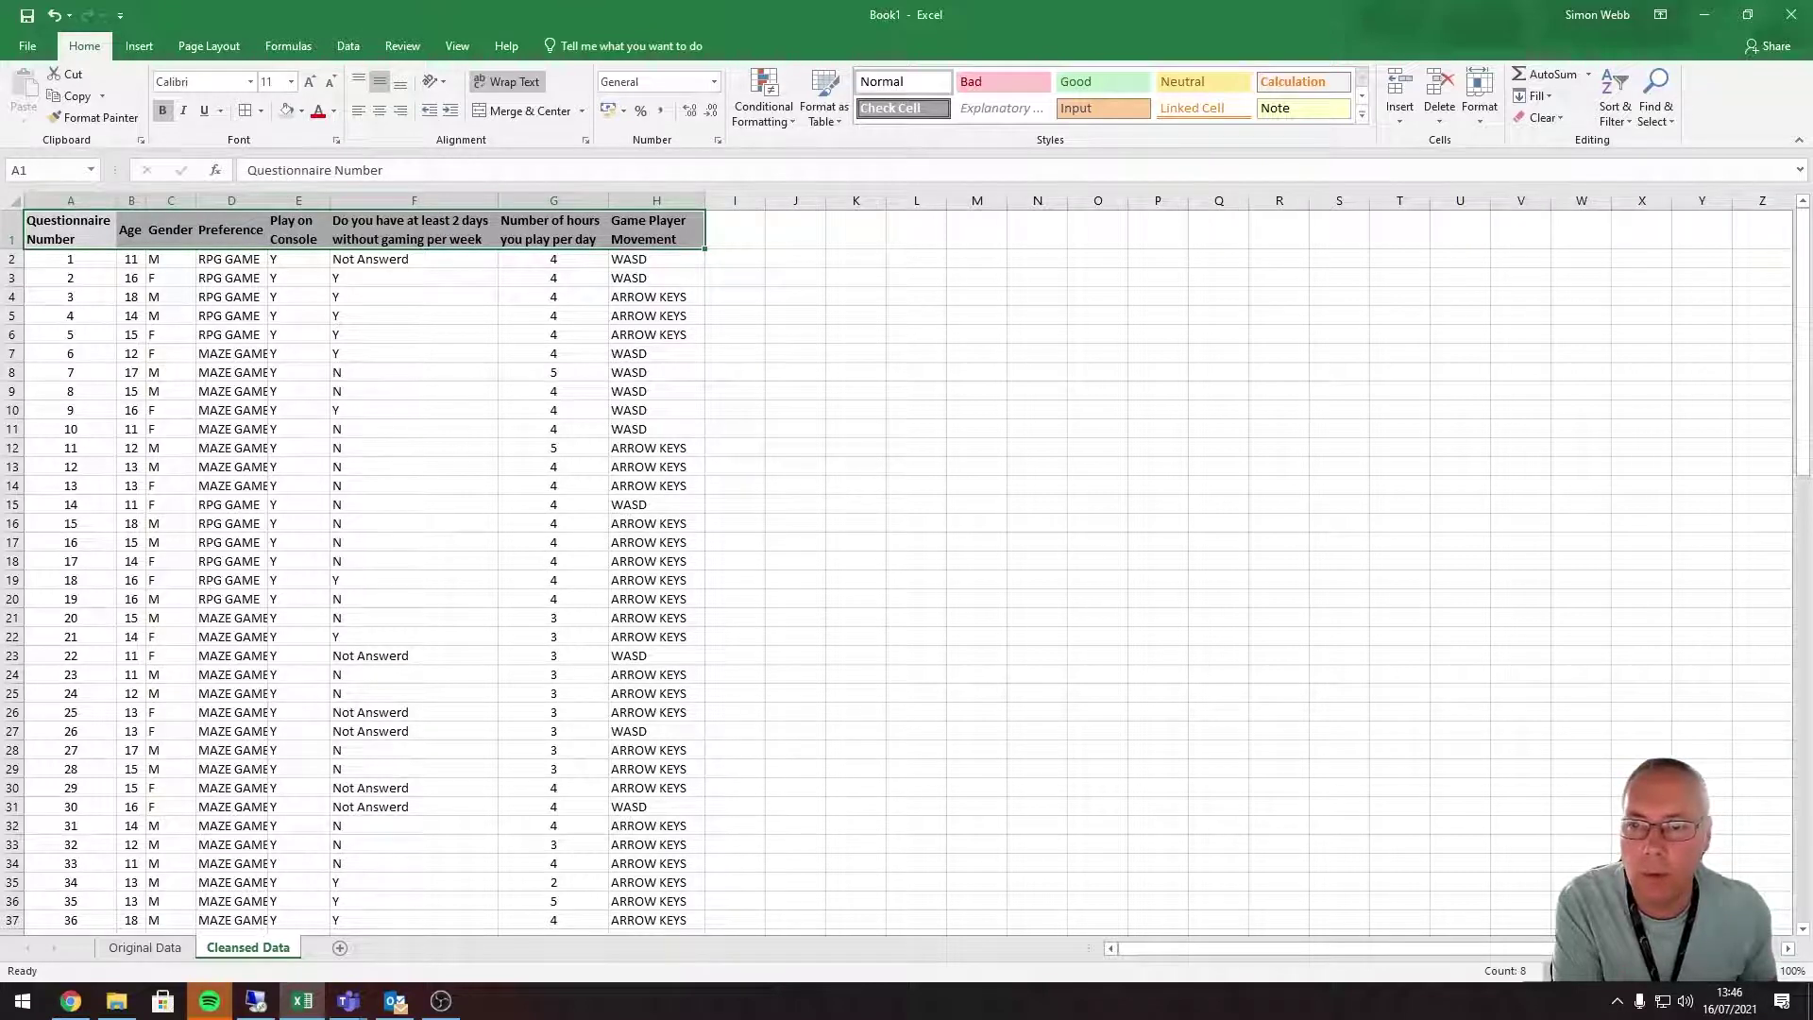
Step: Apply All Borders to A1:H101, then deselect to view the grid
{"action": "left_click_drag", "start_coordinate": [54, 236], "coordinate": [652, 861]}
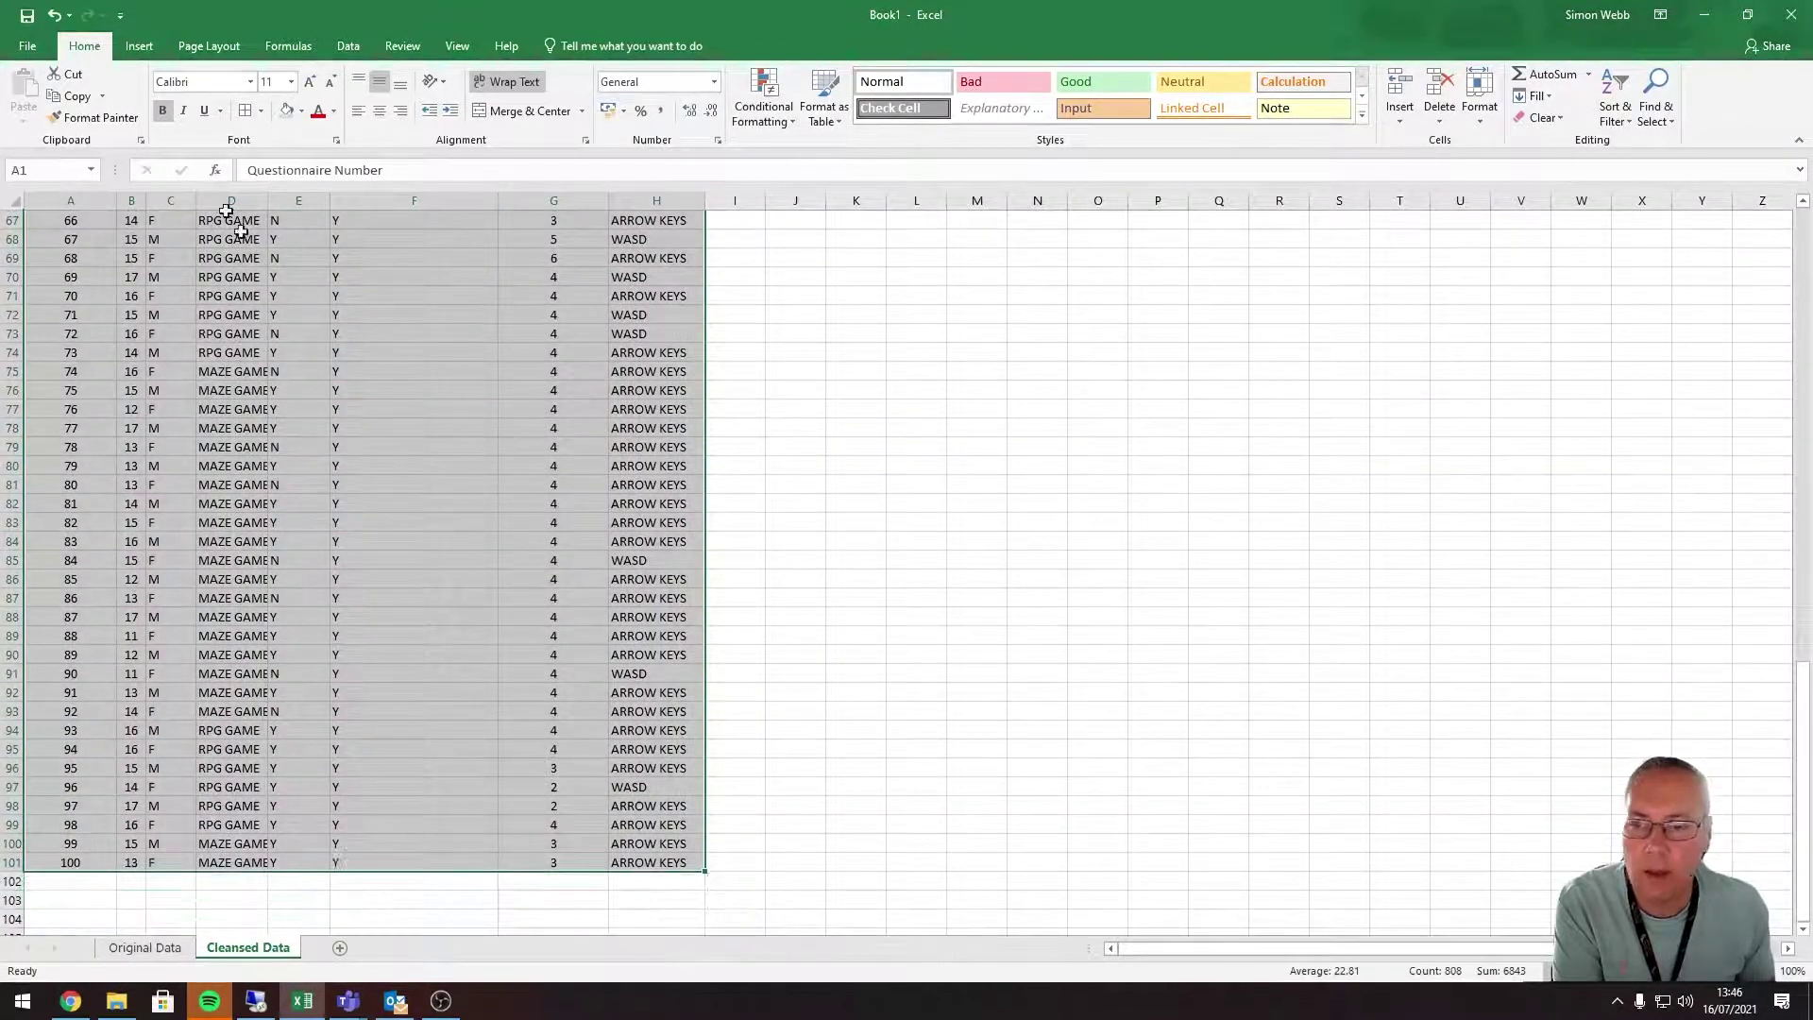
{"action": "left_click", "coordinate": [261, 111]}
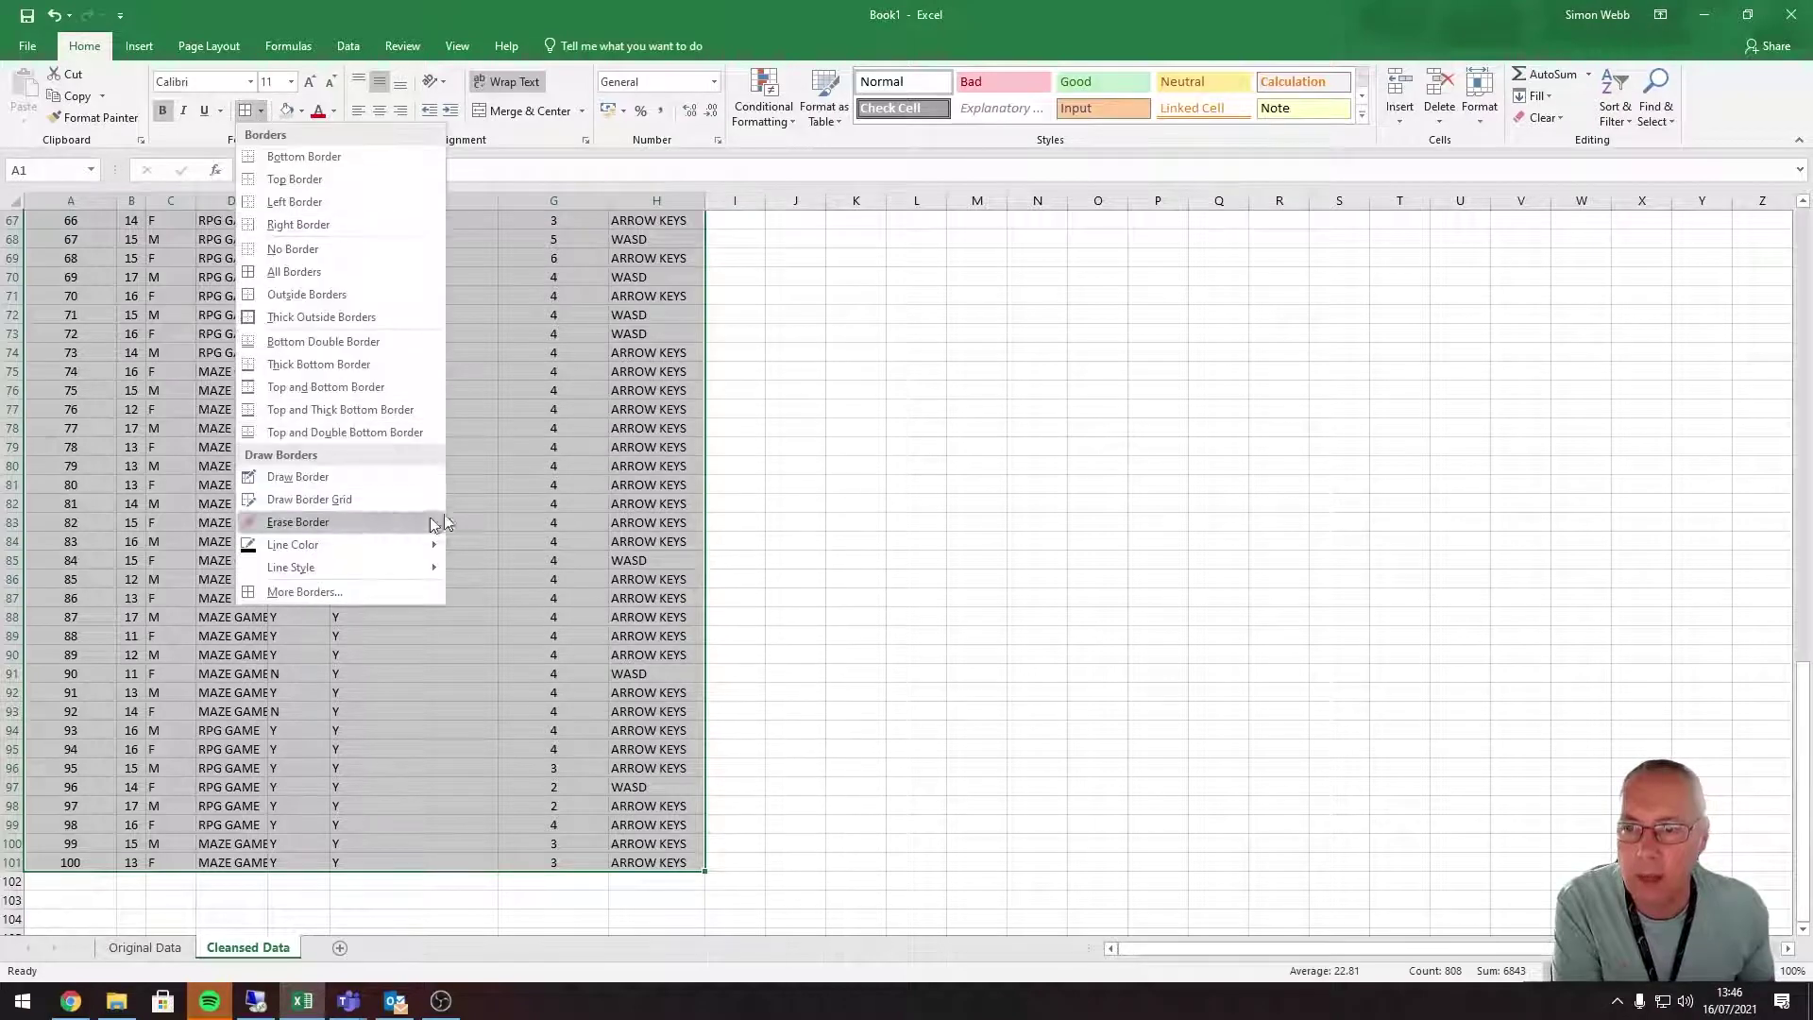
{"action": "left_click", "coordinate": [312, 273]}
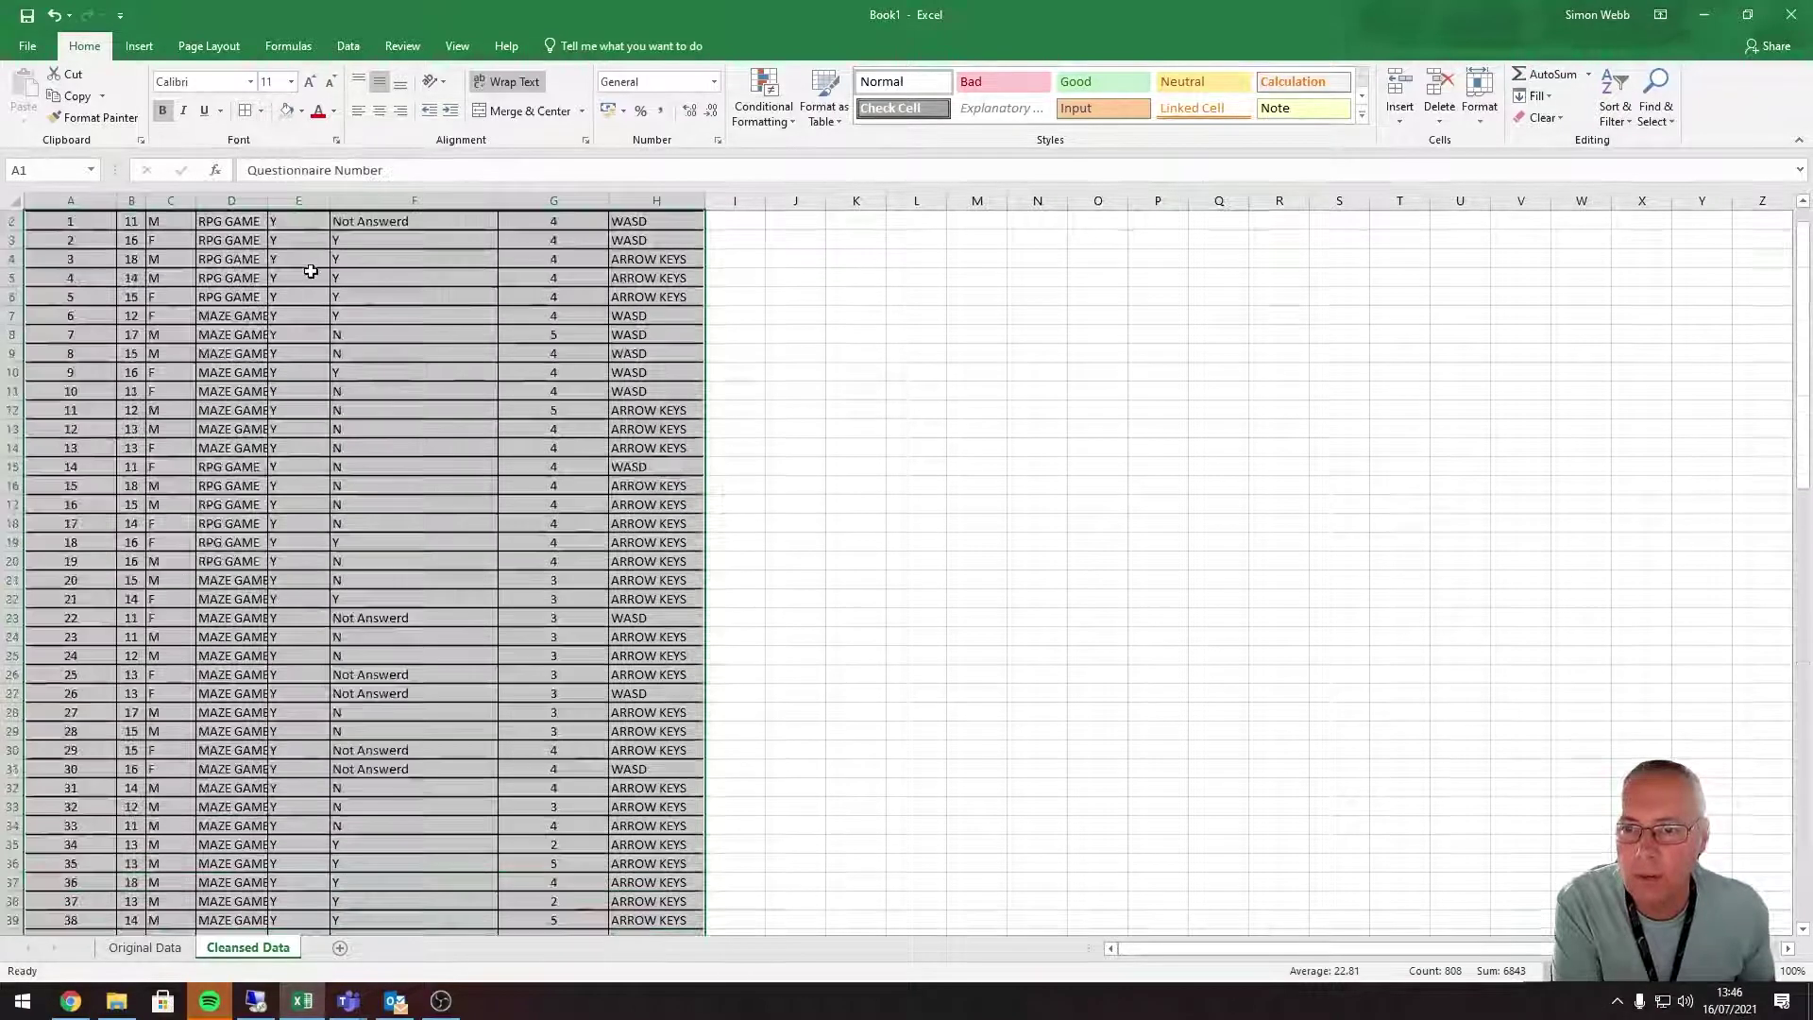
{"action": "left_click", "coordinate": [850, 447]}
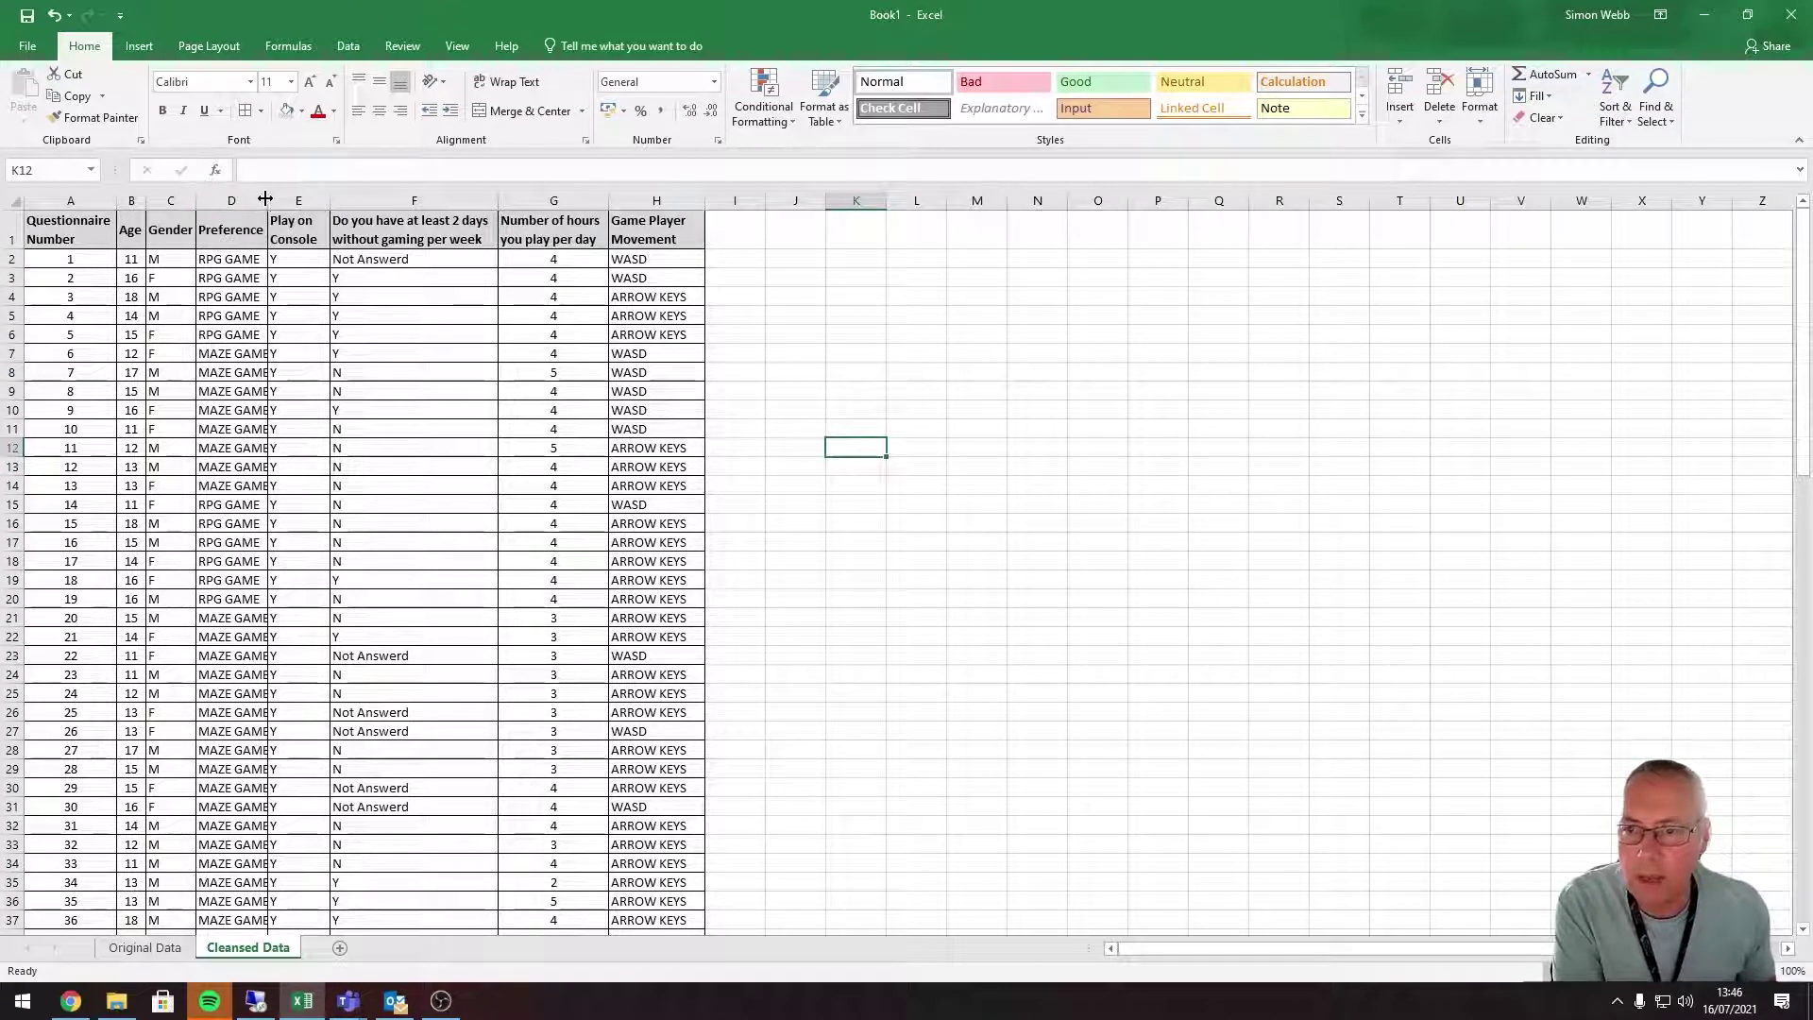
Step: Widen the Preference column slightly so MAZE GAME fits, checking it against the Original Data sheet
{"action": "left_click_drag", "start_coordinate": [265, 198], "coordinate": [274, 198]}
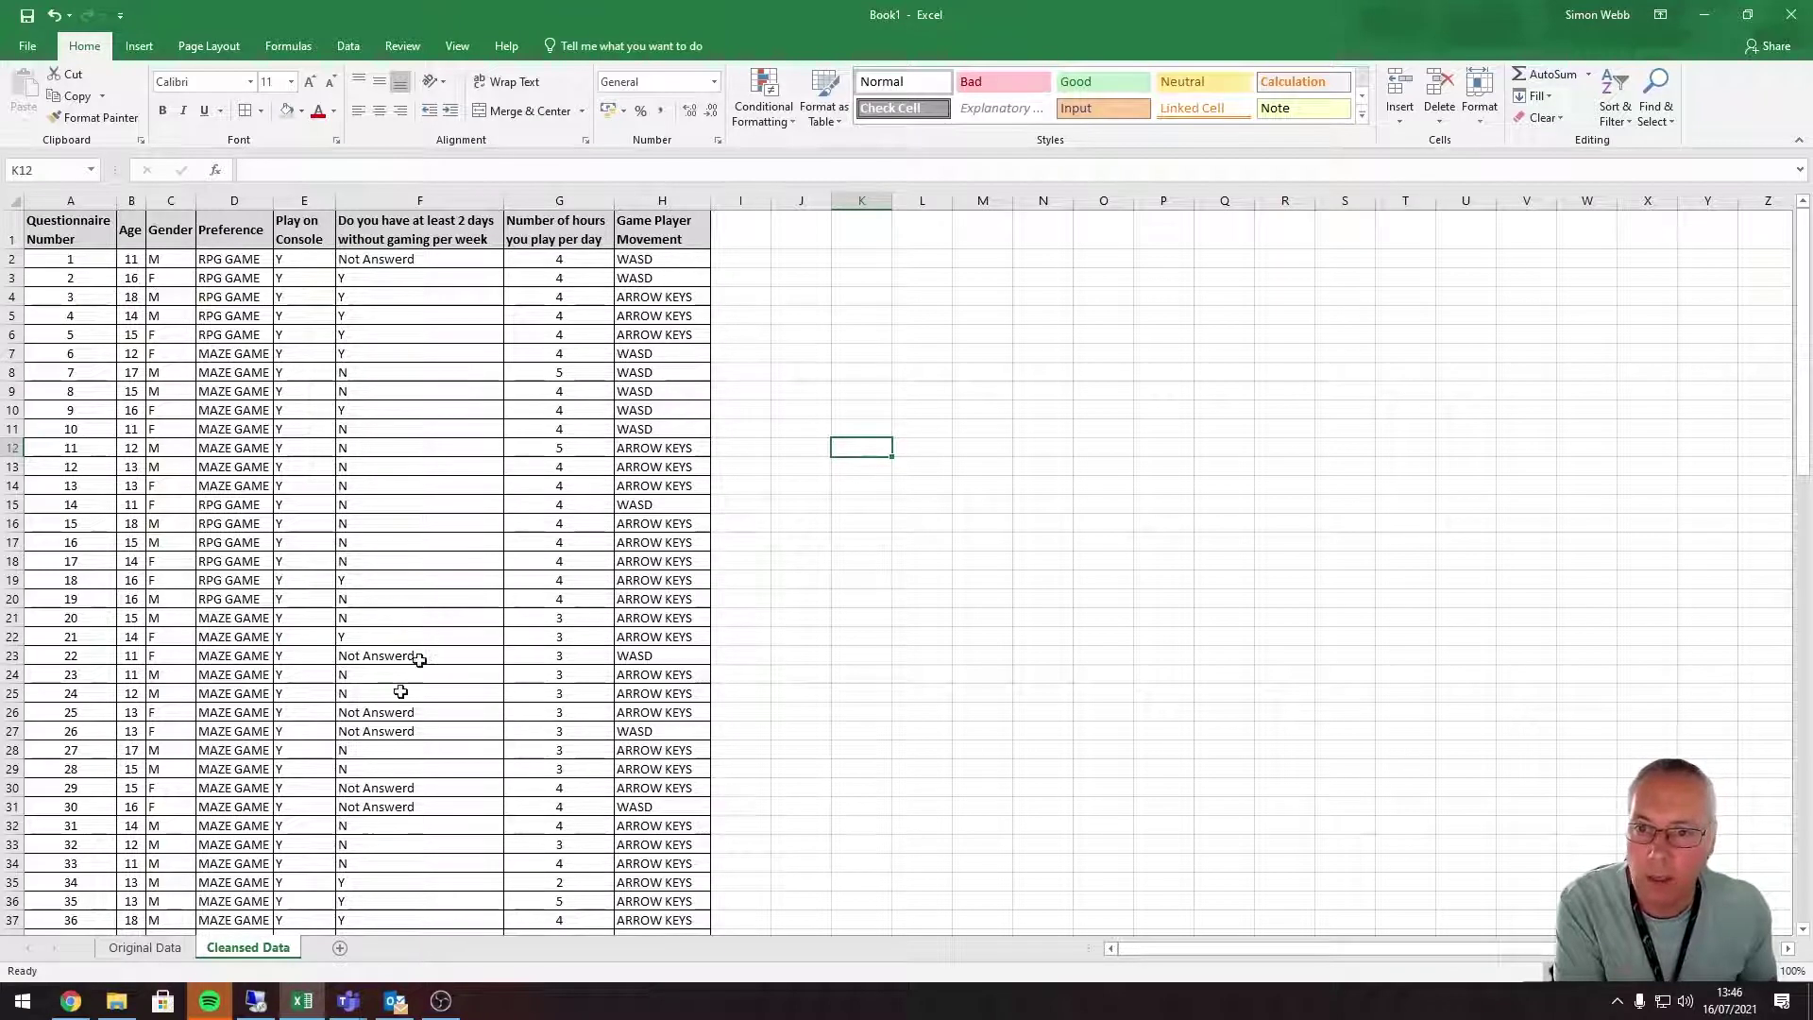
{"action": "left_click", "coordinate": [157, 952]}
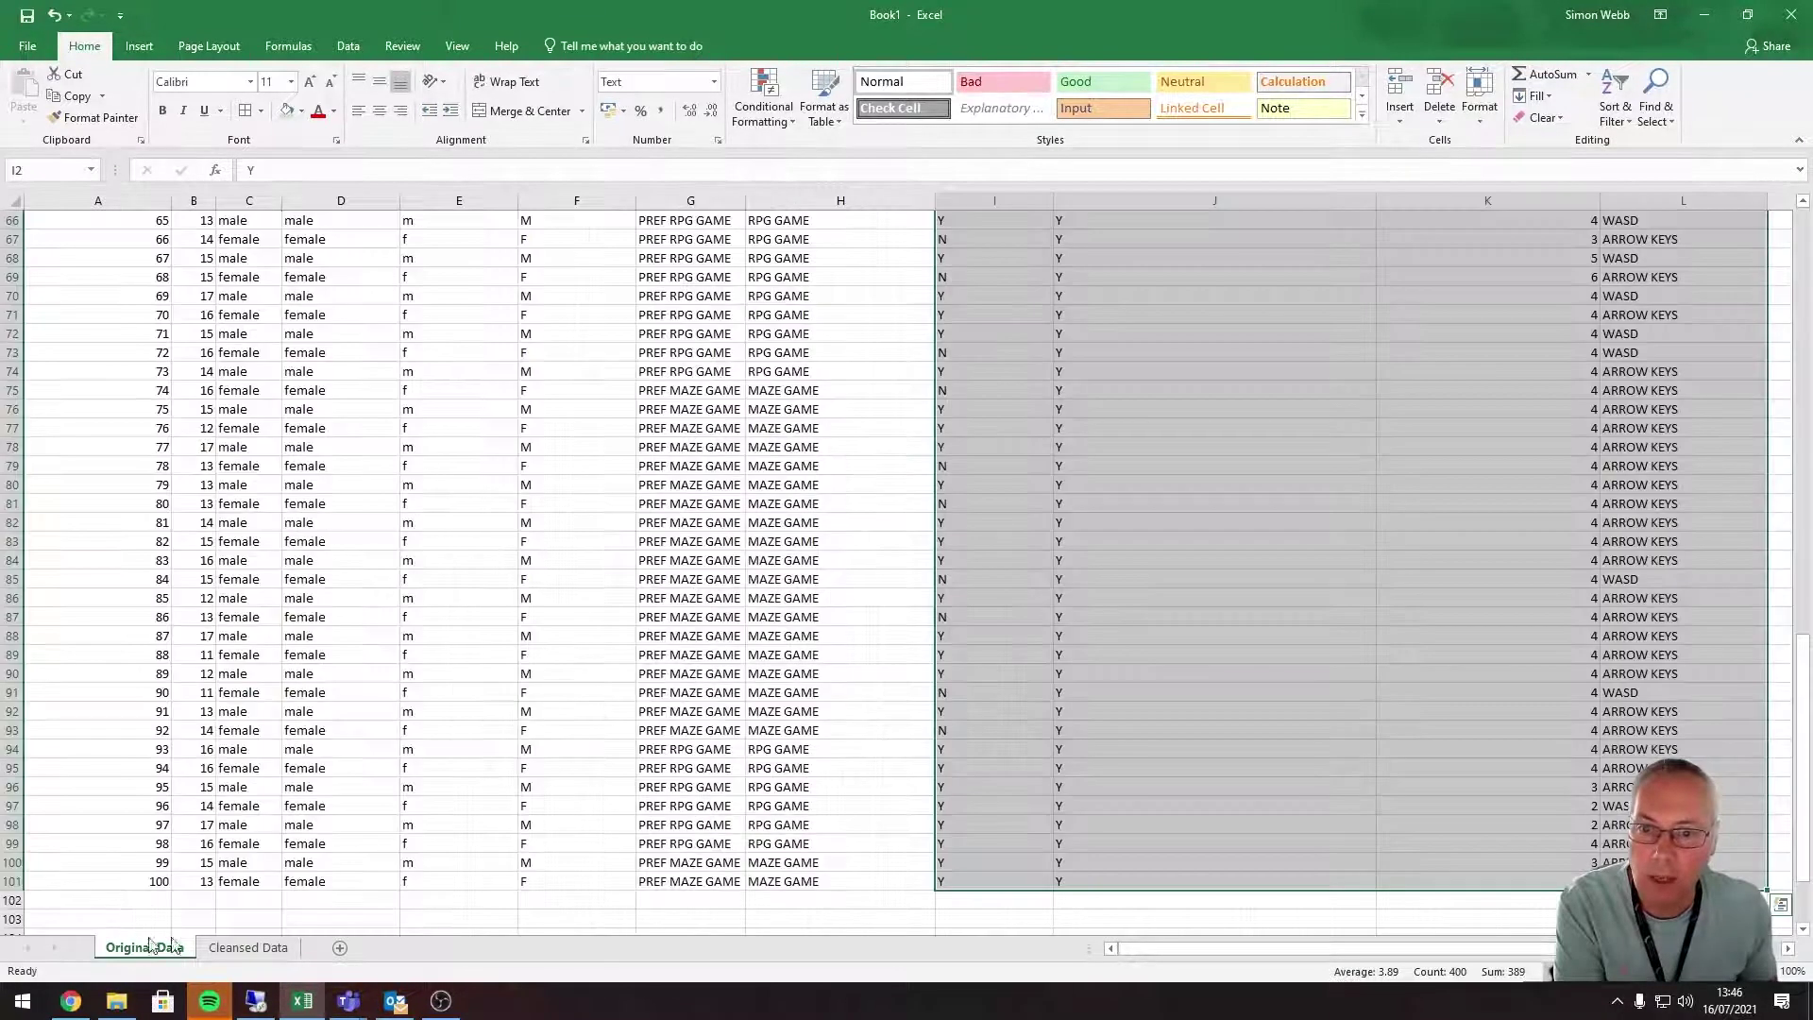
{"action": "left_click", "coordinate": [248, 948]}
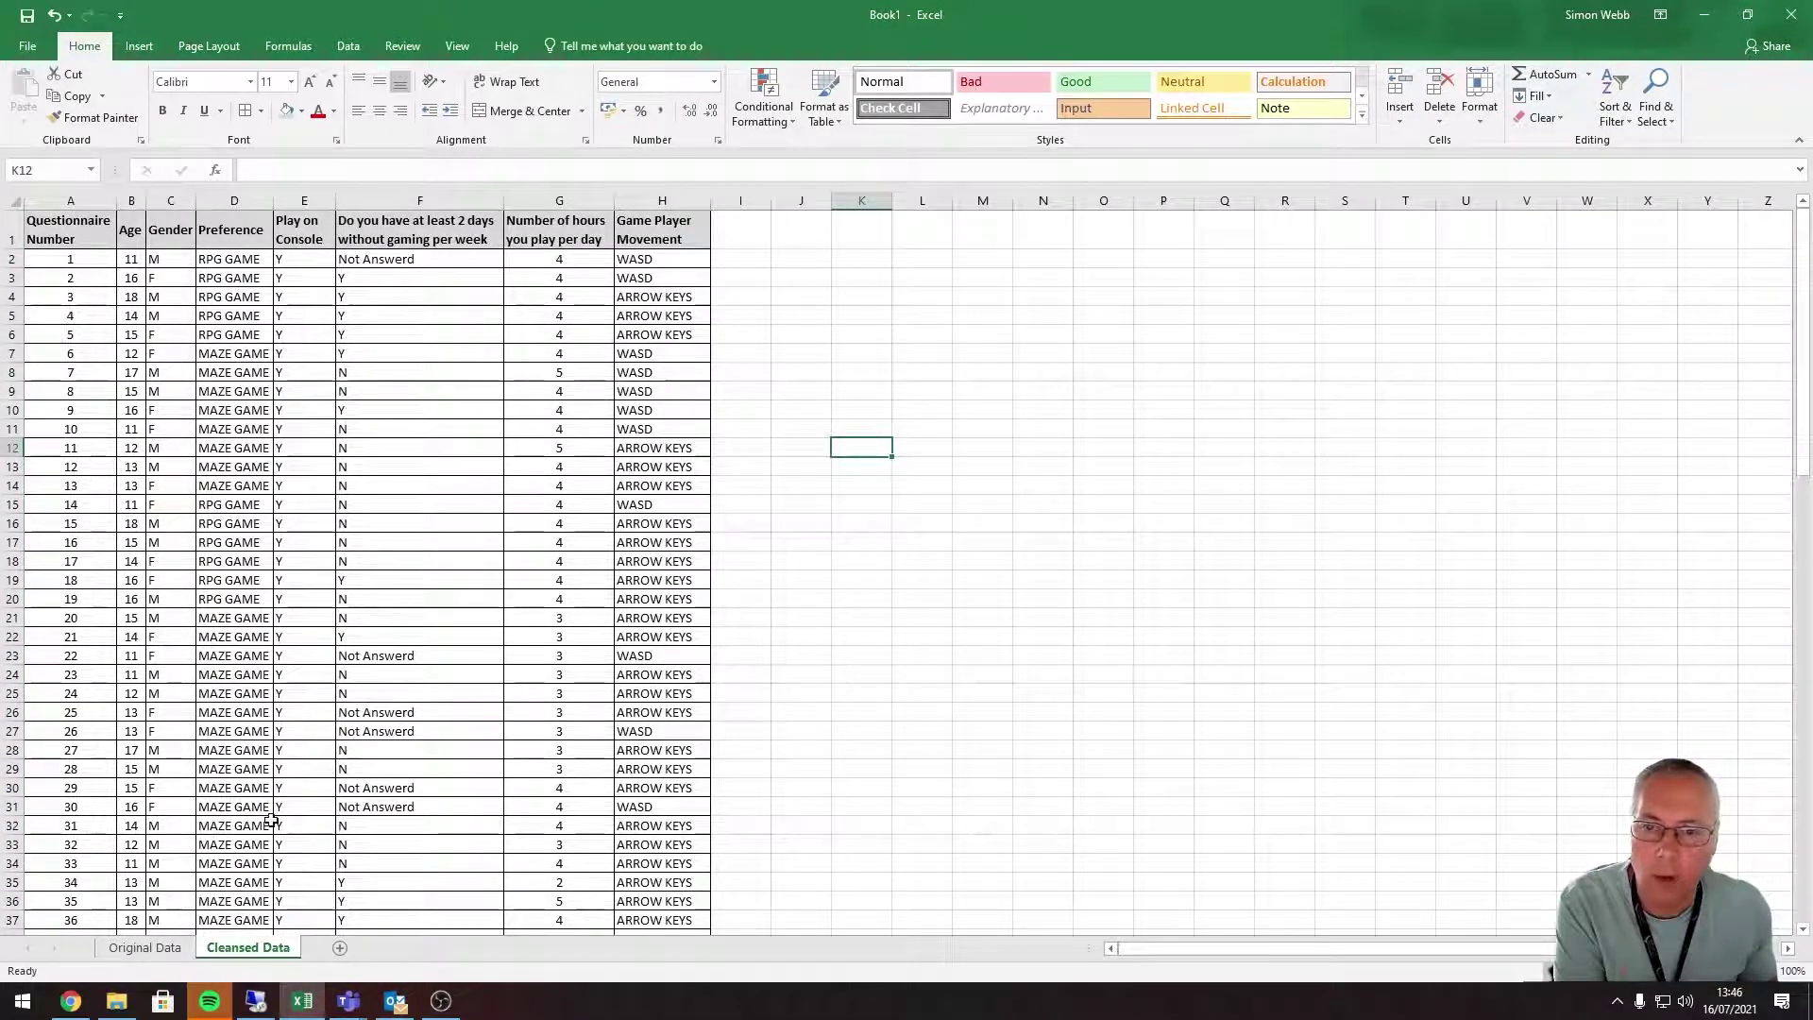
{"action": "left_click", "coordinate": [135, 948]}
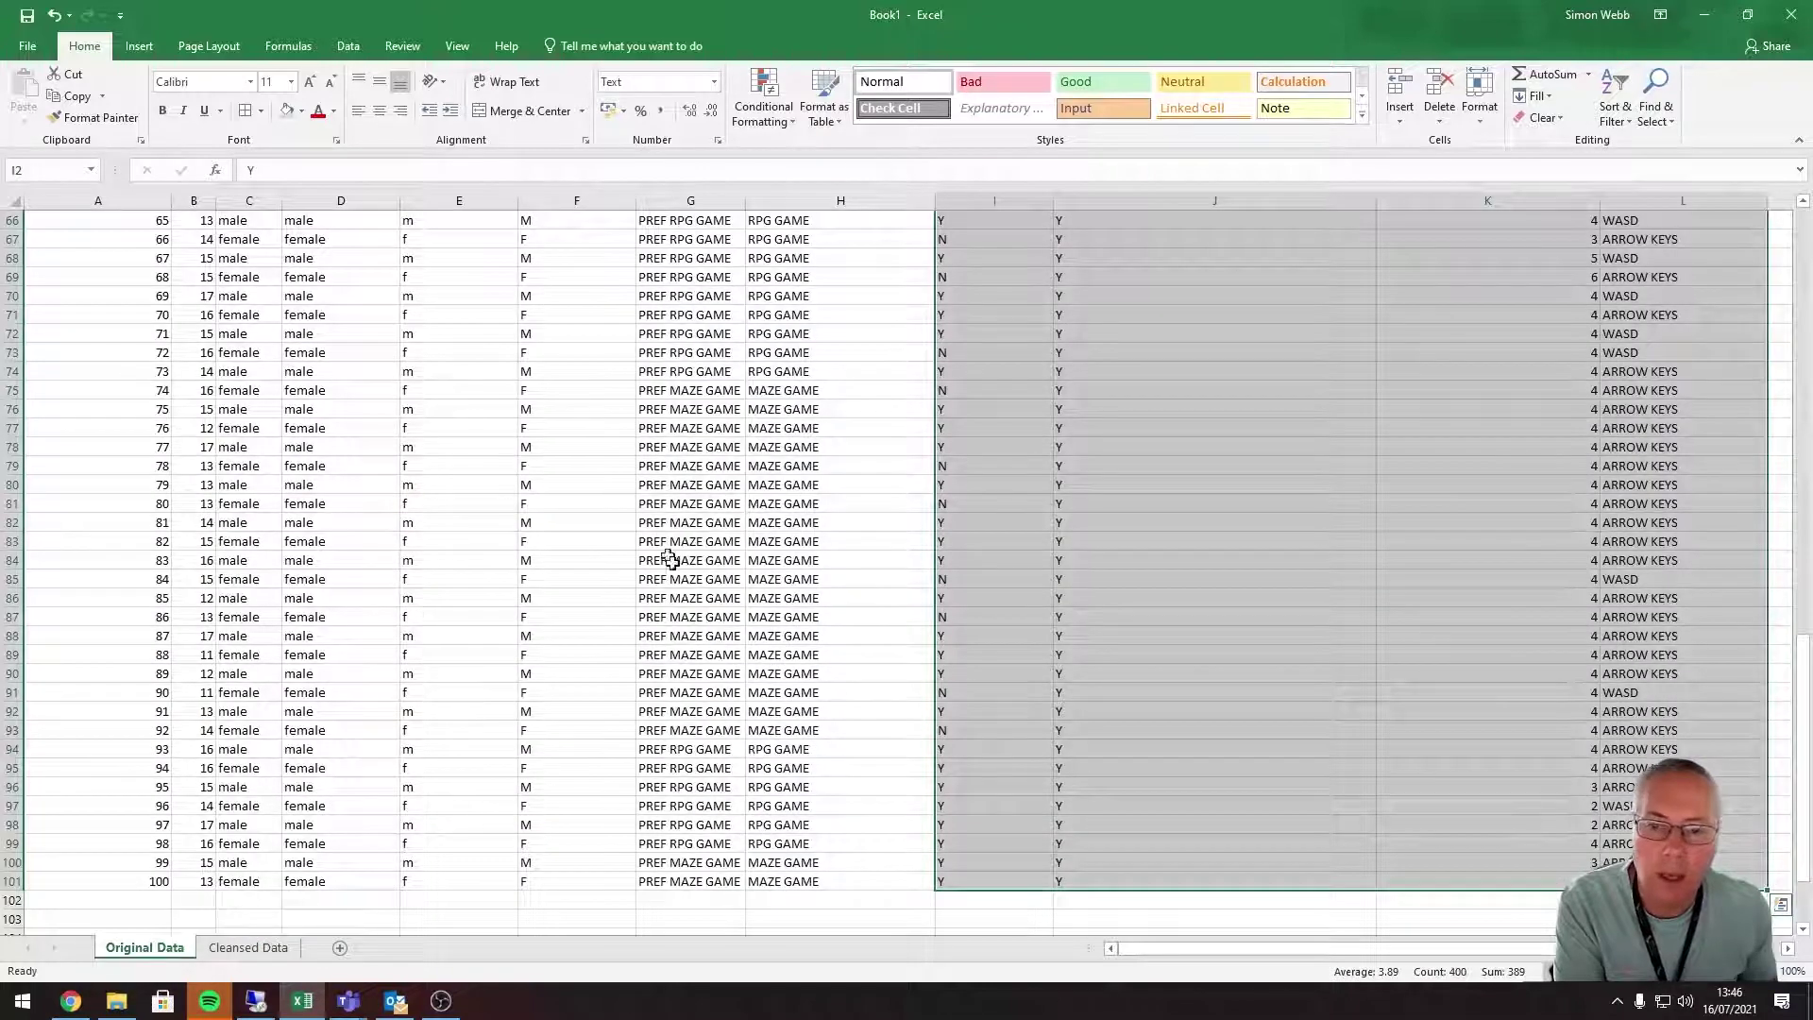
{"action": "scroll", "coordinate": [613, 613], "scroll_direction": "up", "scroll_amount": 11}
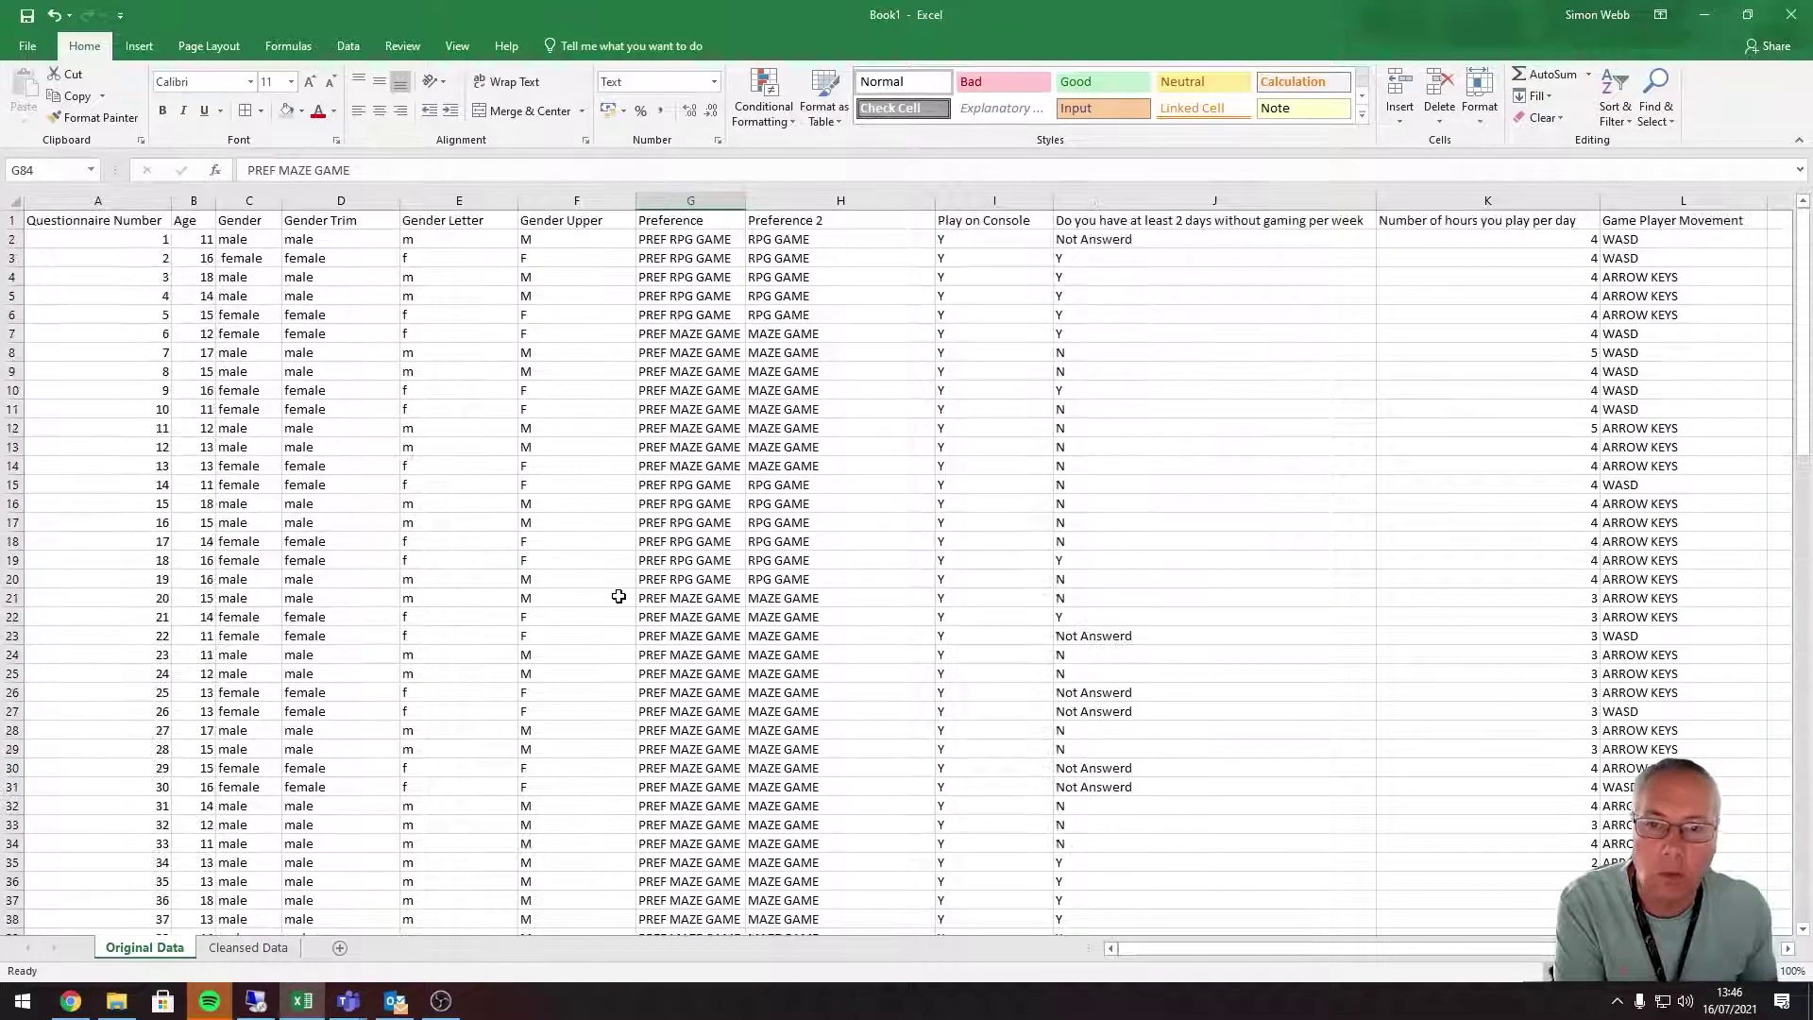
{"action": "scroll", "coordinate": [618, 595], "scroll_direction": "down", "scroll_amount": 12}
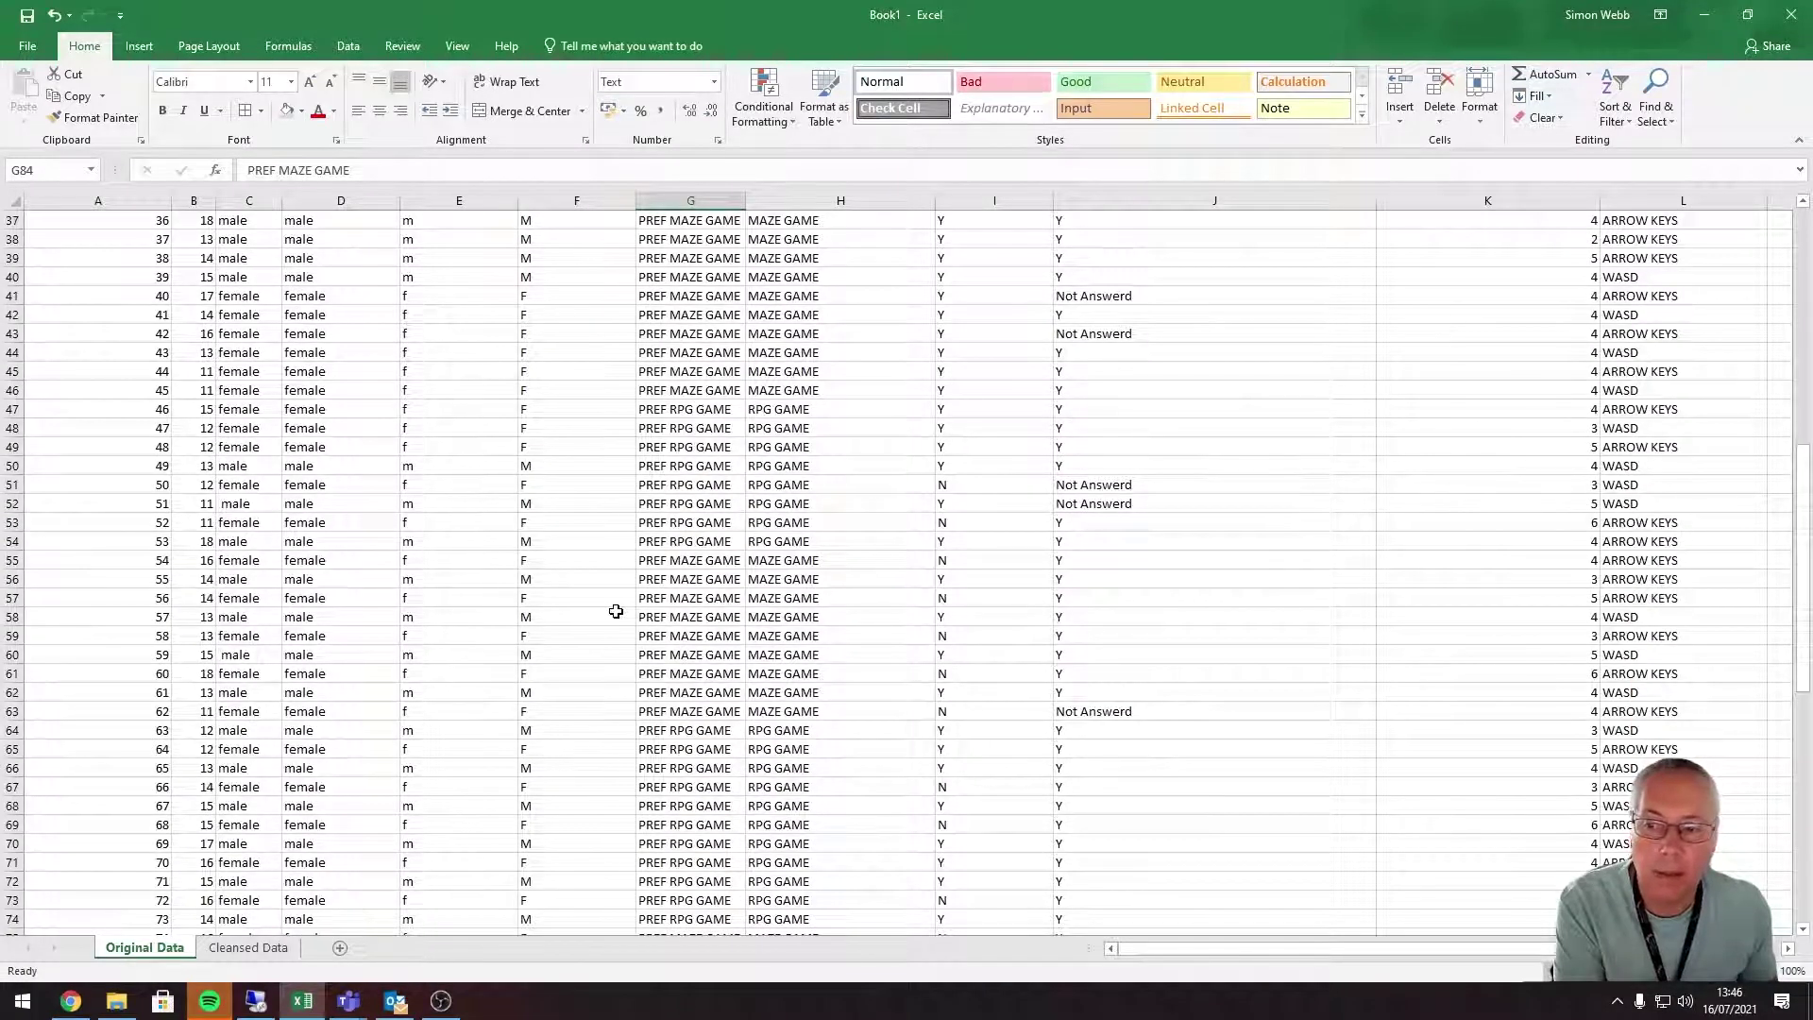
{"action": "left_click", "coordinate": [264, 947]}
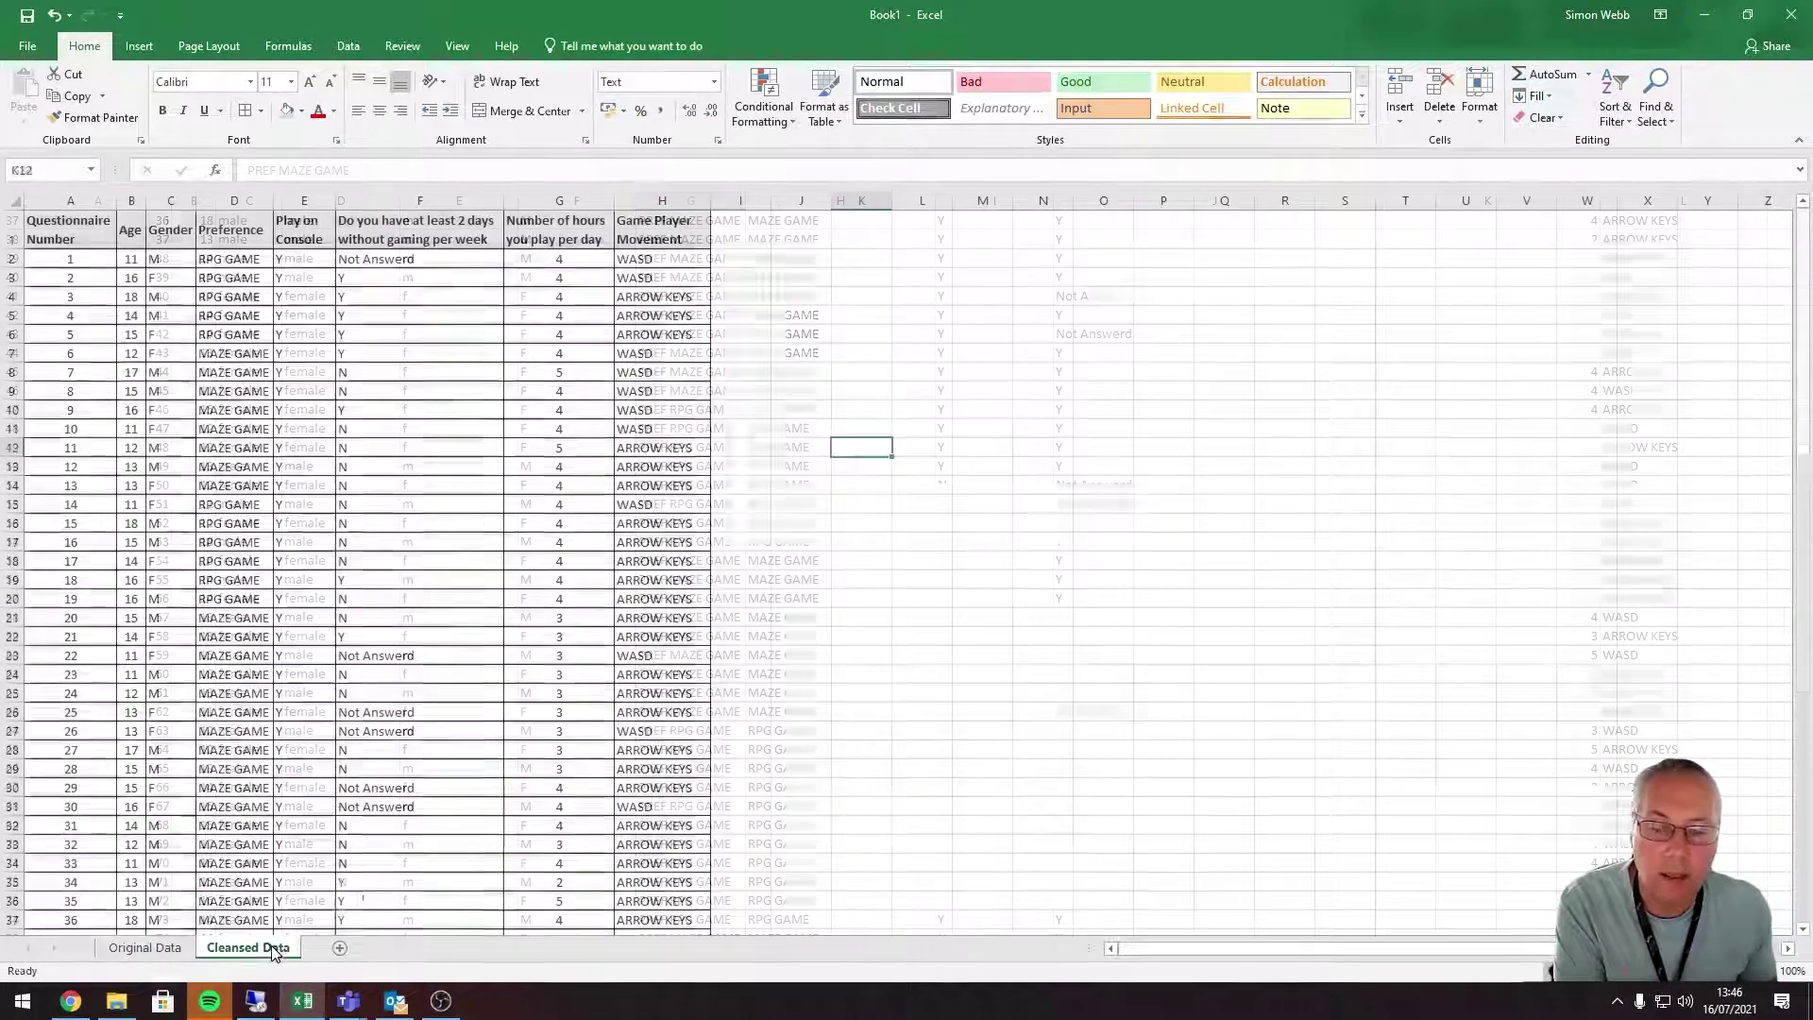
{"action": "scroll", "coordinate": [922, 676], "scroll_direction": "down", "scroll_amount": 4}
{"action": "scroll", "coordinate": [906, 671], "scroll_direction": "up", "scroll_amount": 4}
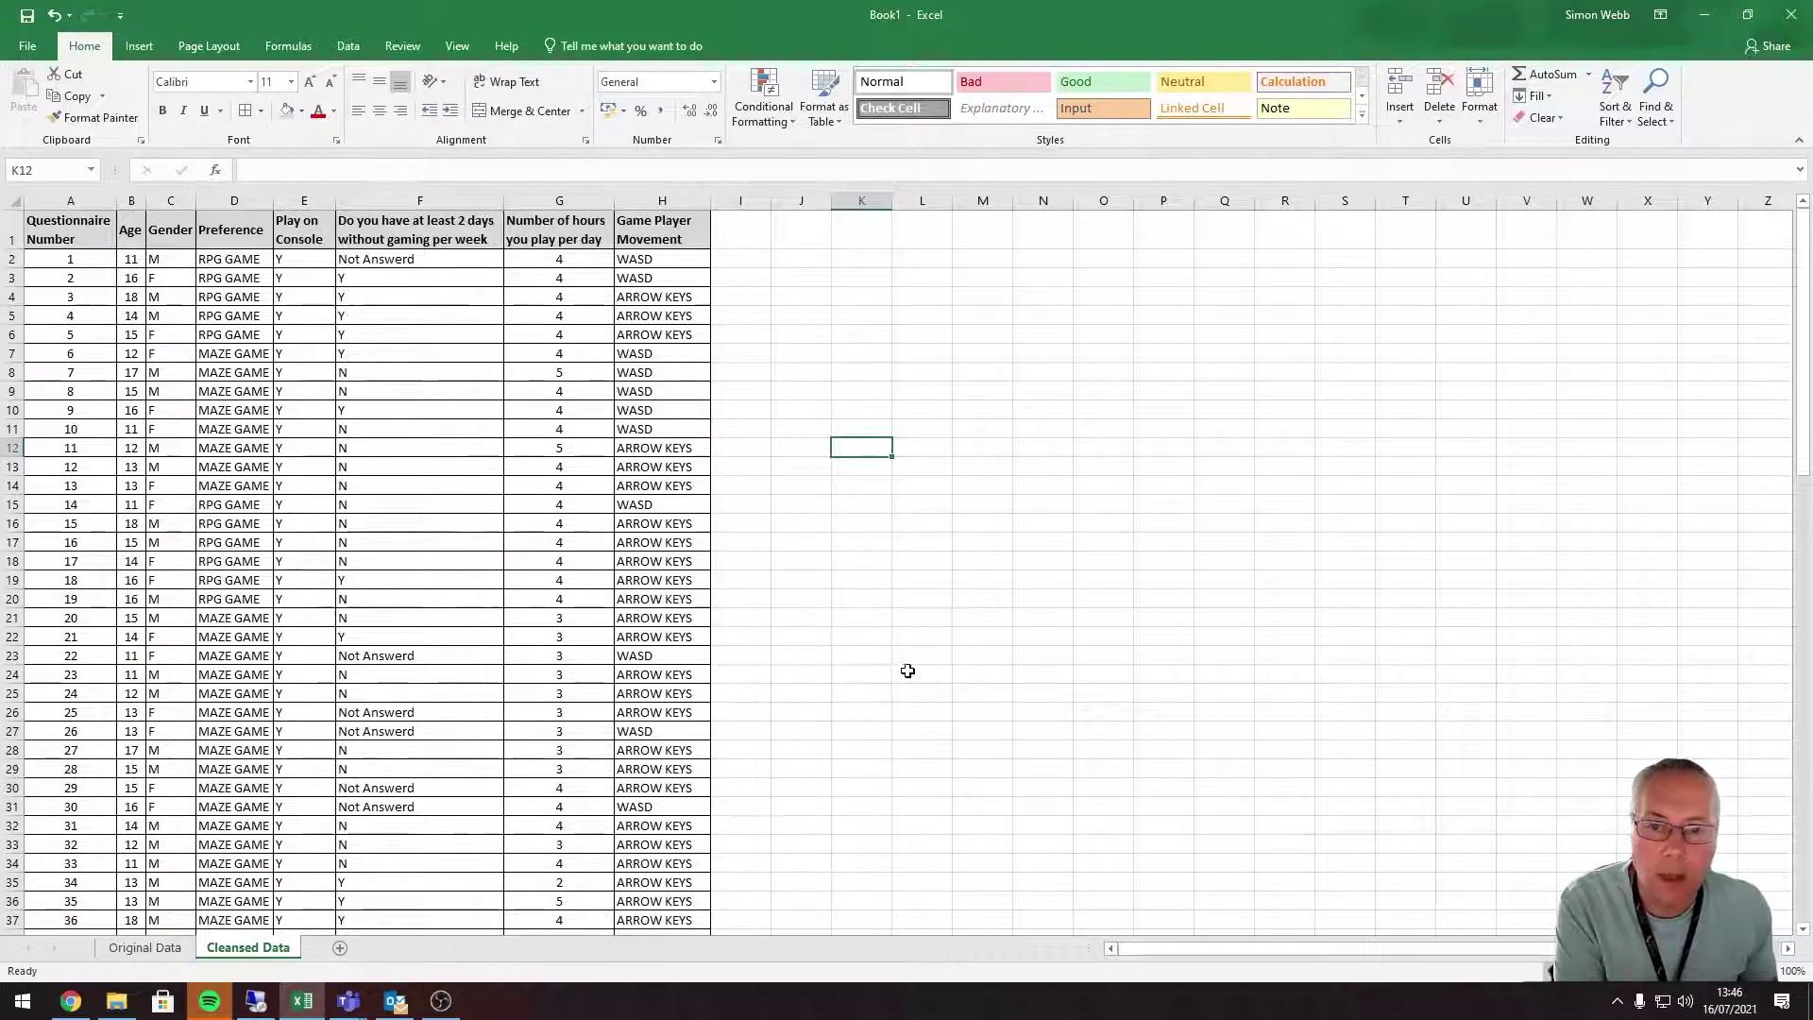